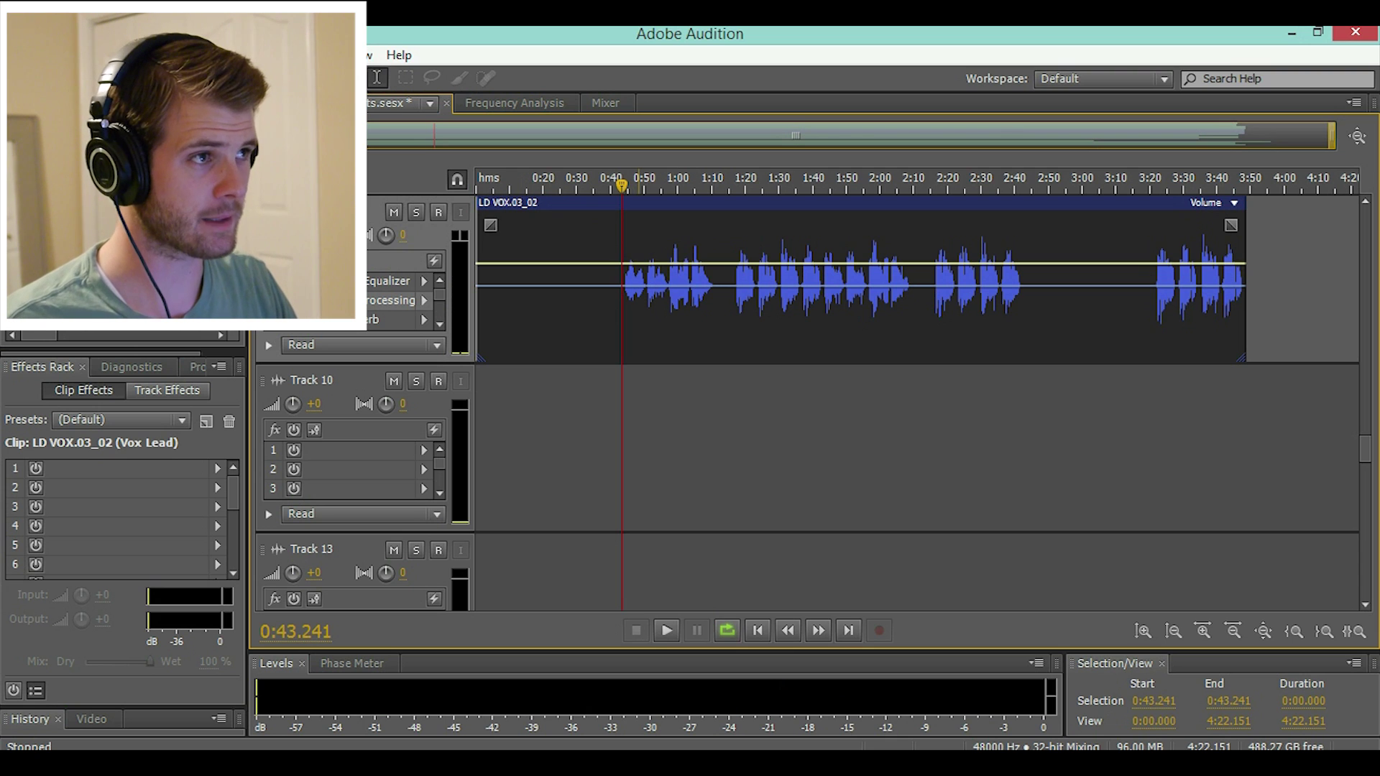
- Play back the first sung section of the lead vocal from about 0:52
key(space)
key(space)
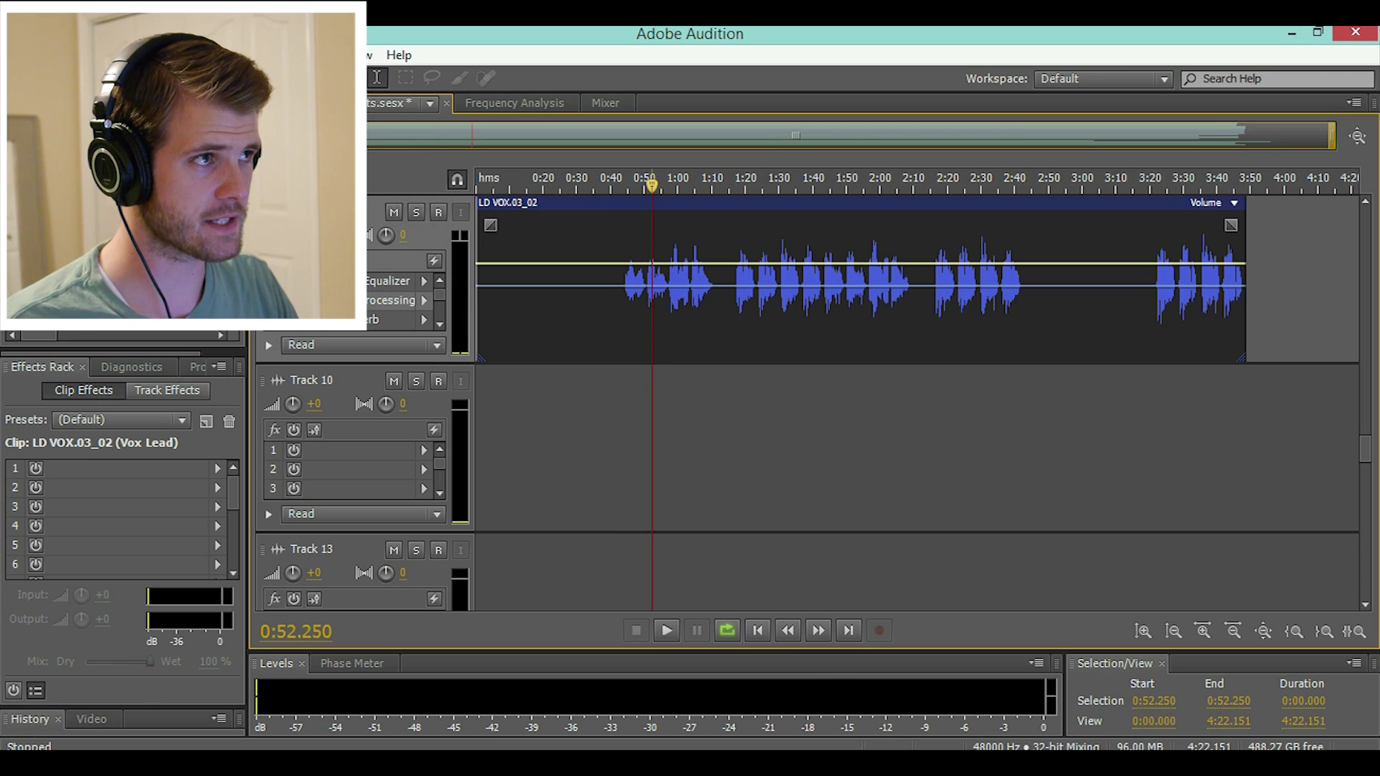
key(space)
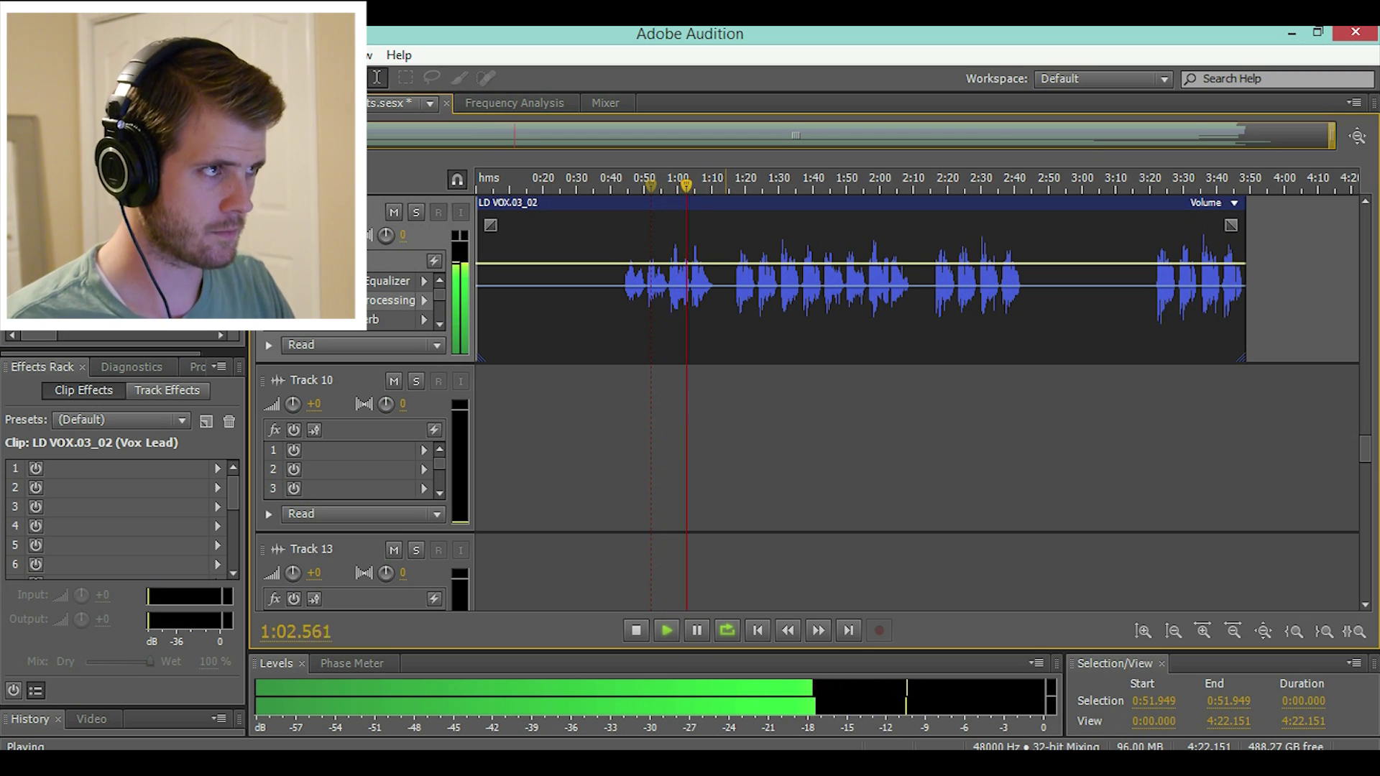
key(space)
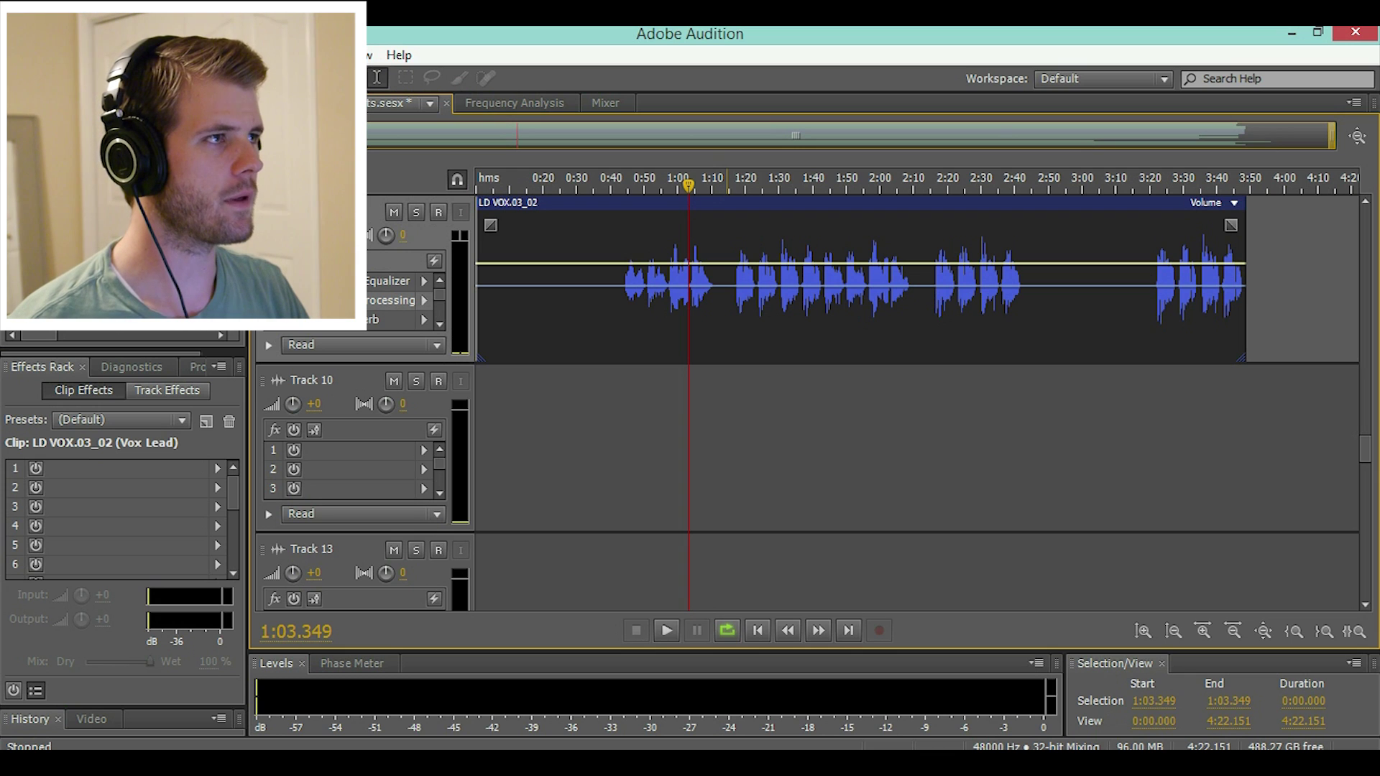
- Position the playhead just before the second sung section at about 1:17 and listen to its opening phrases
click(729, 309)
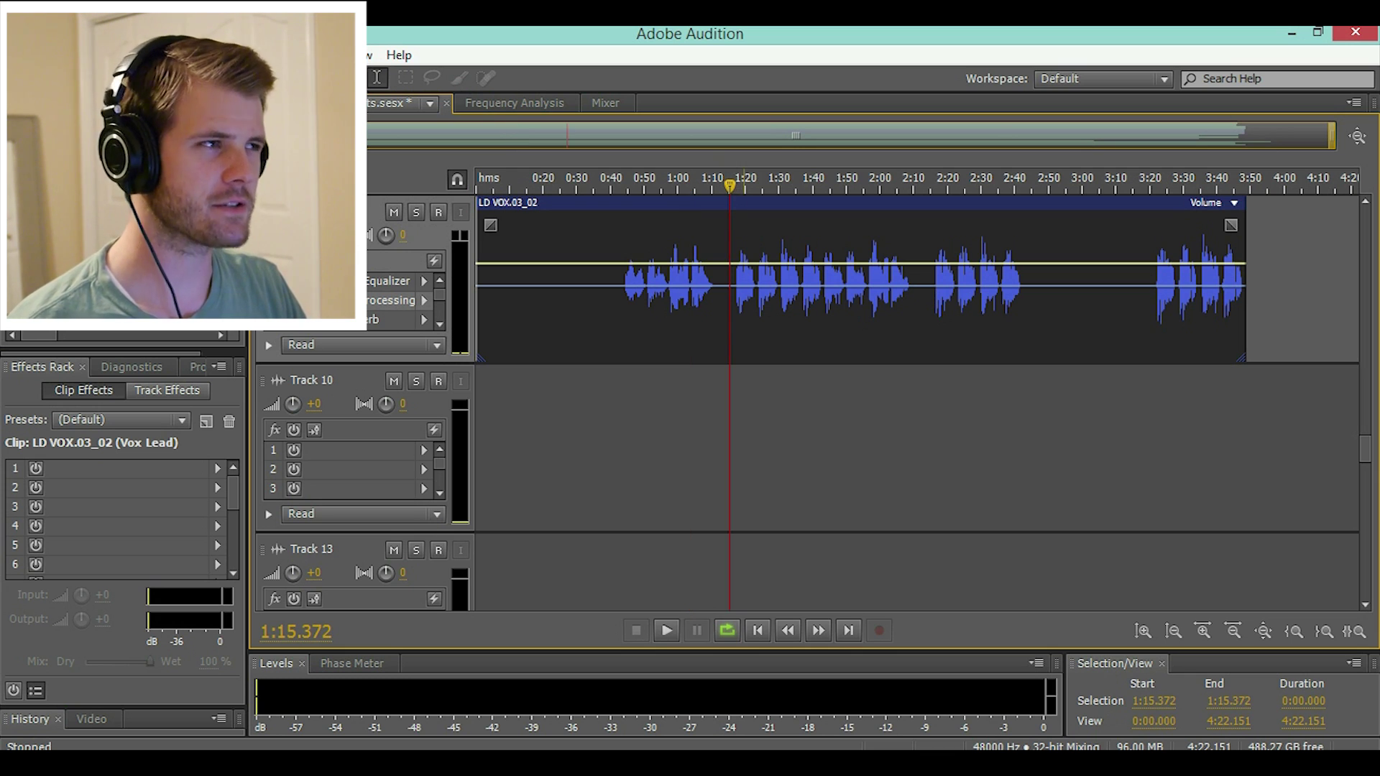
click(737, 309)
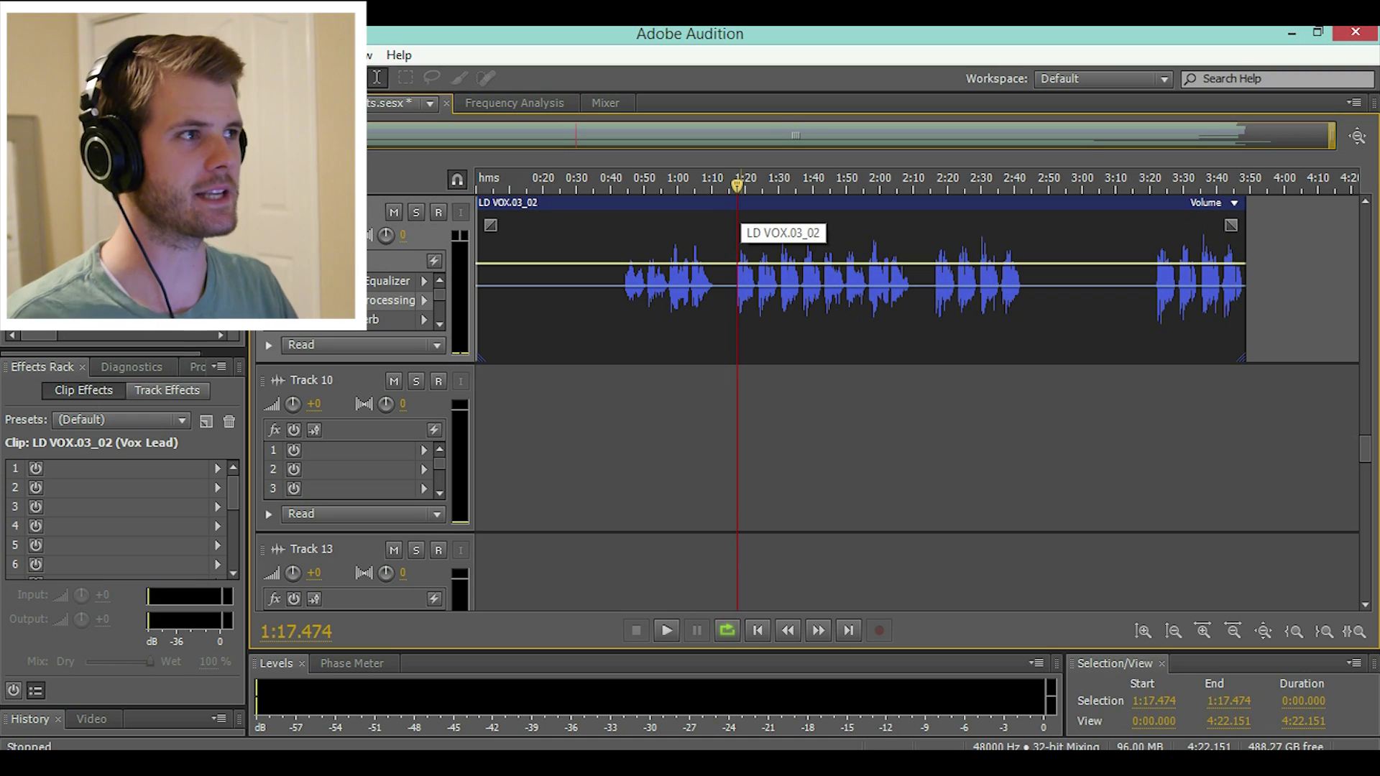
key(space)
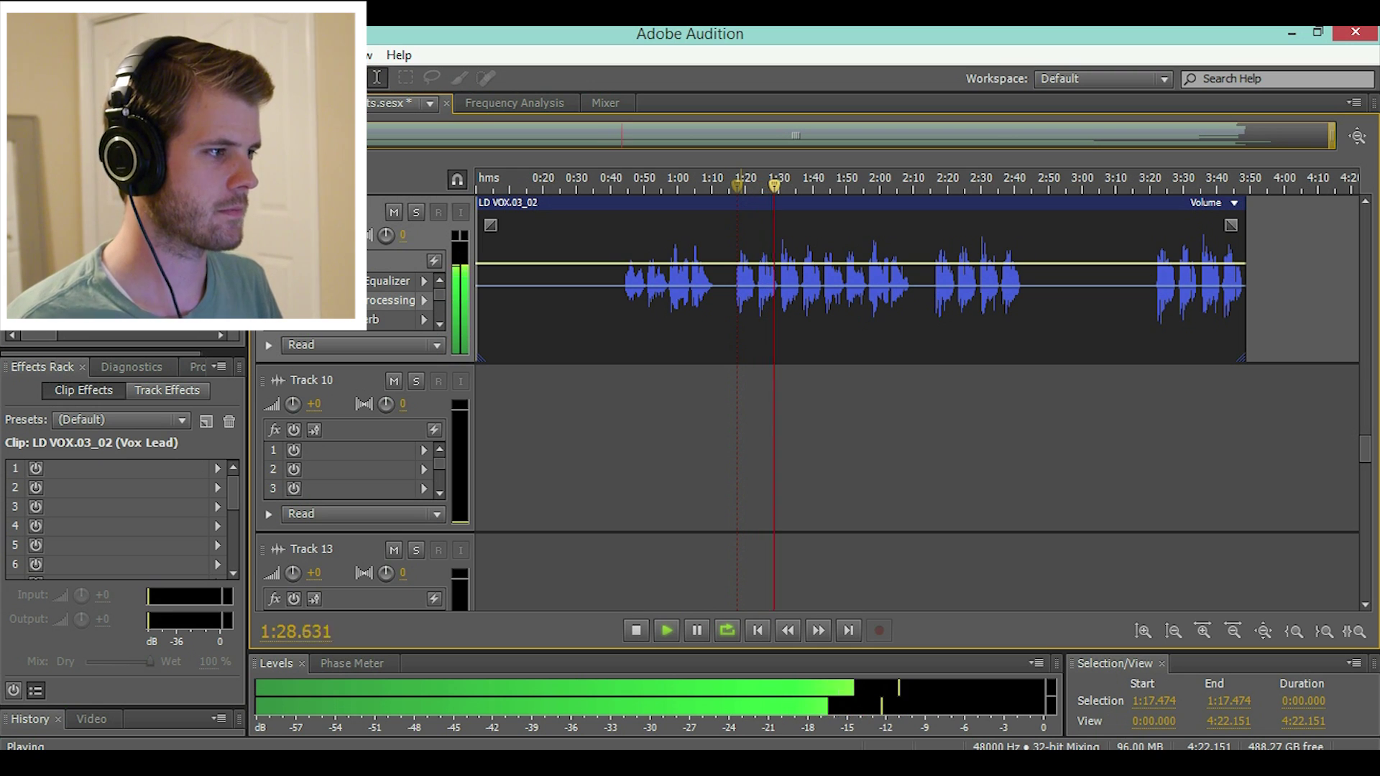
key(space)
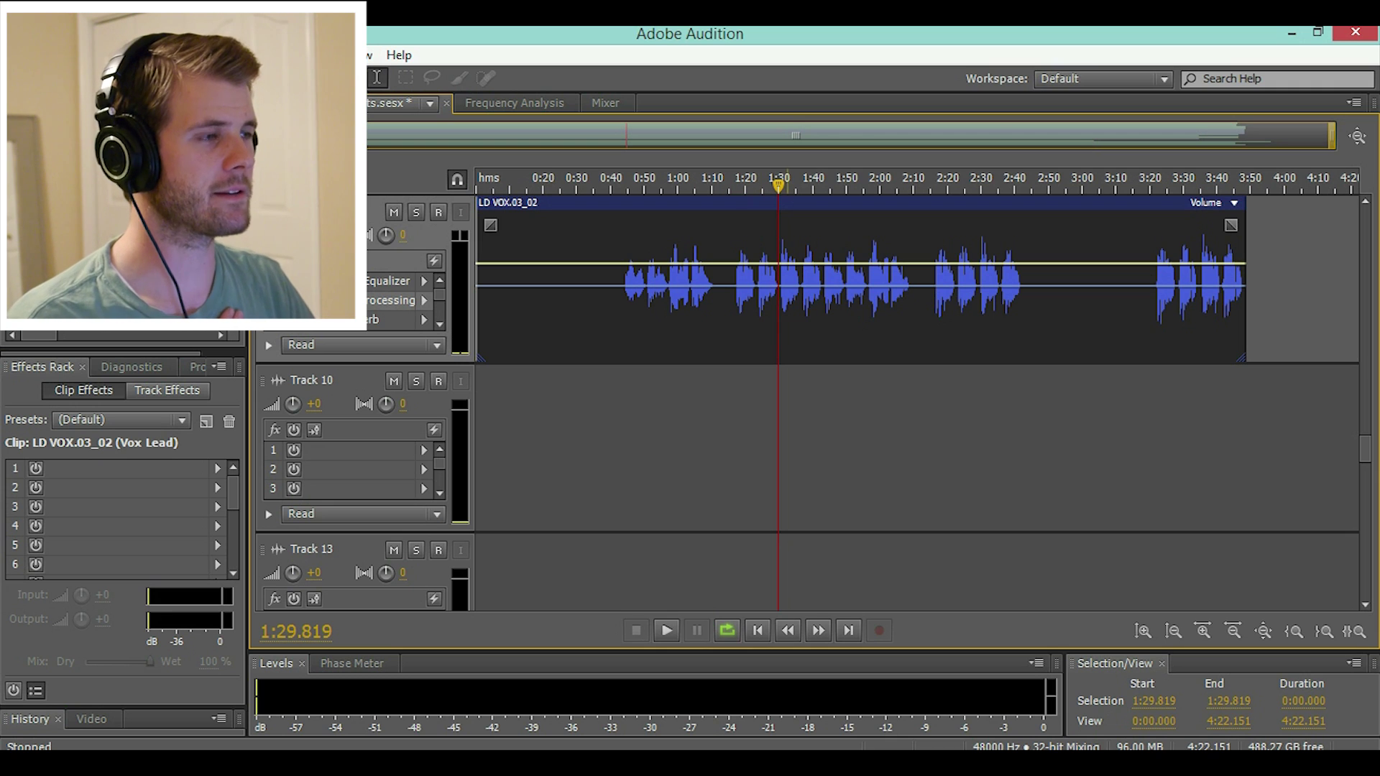
click(729, 302)
key(space)
key(space)
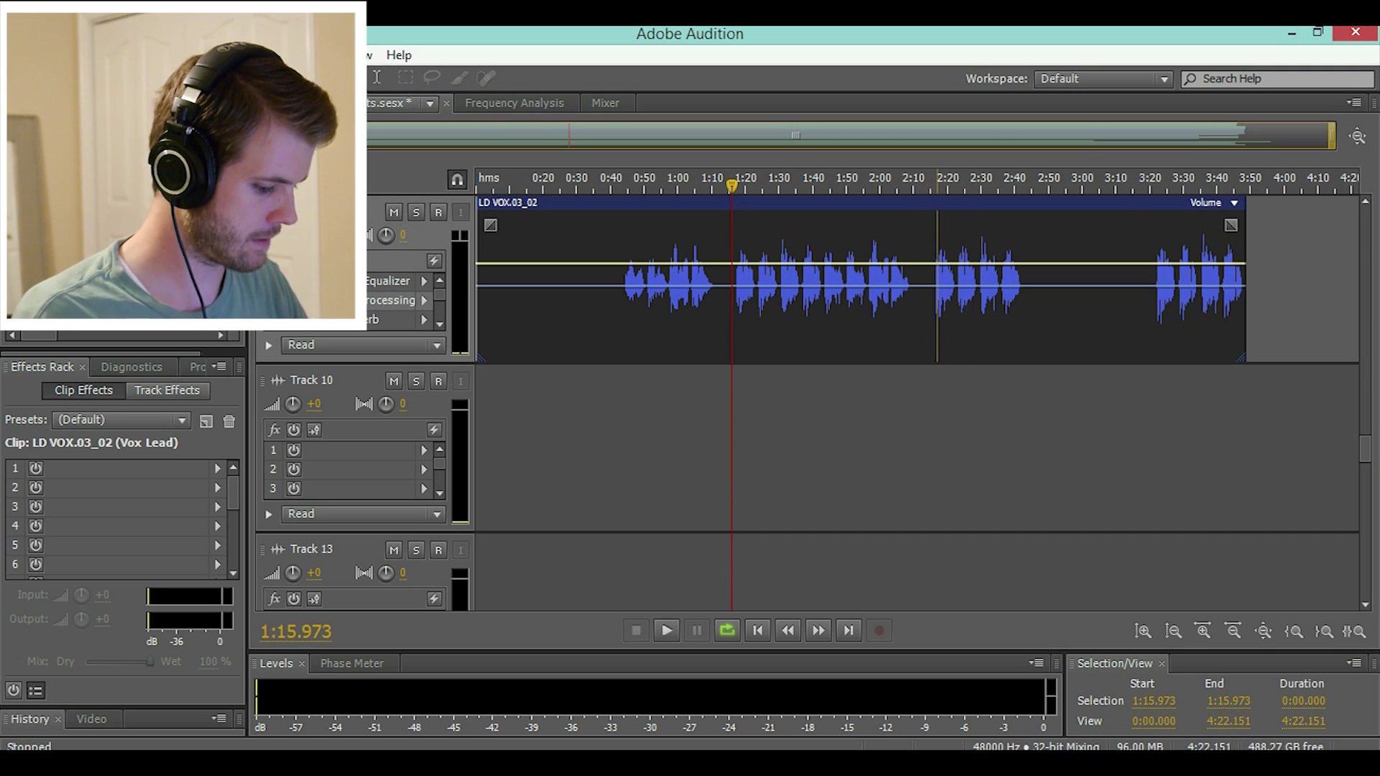
- Split the lead vocal at about 2:15 and 2:45 and copy the piece between the cuts onto Track 10
scroll(976, 184, up, 3)
drag(1185, 185, 1359, 185)
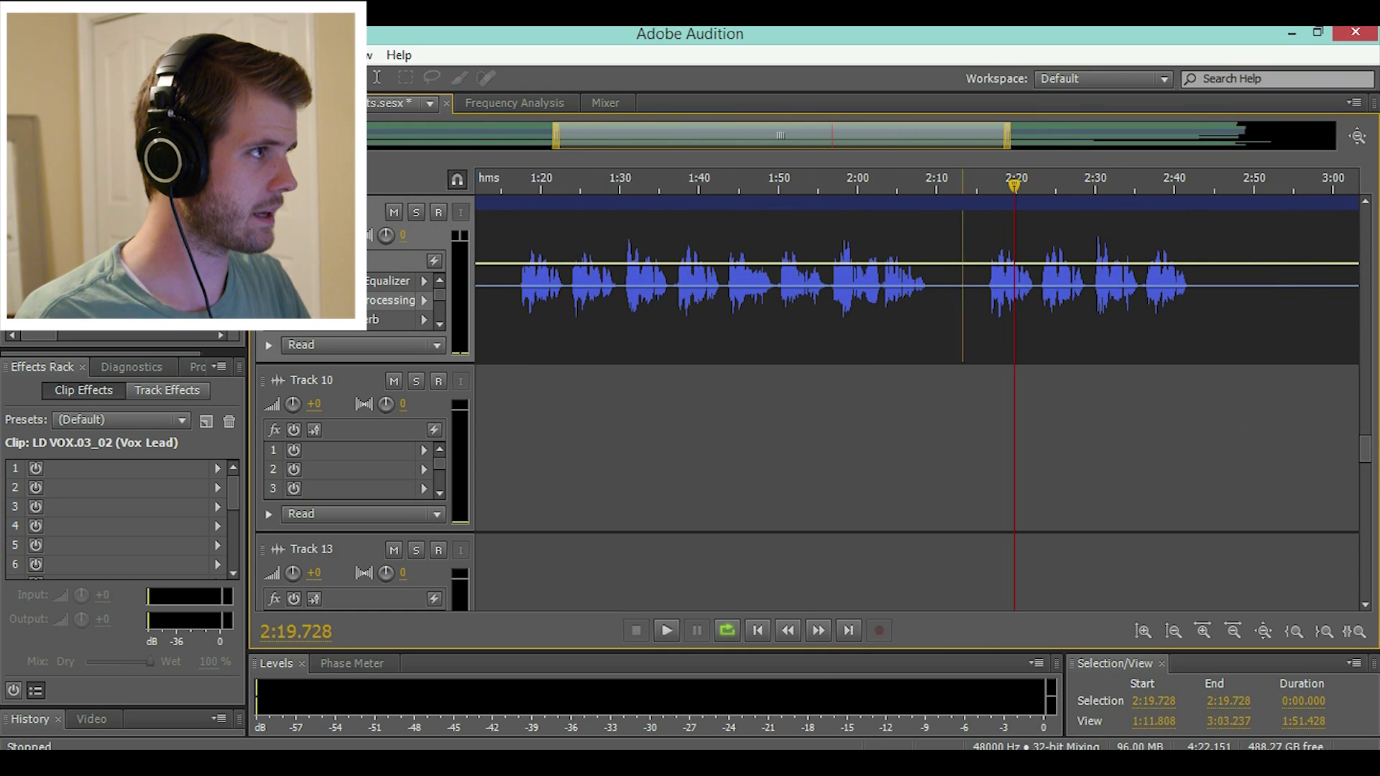
key(ctrl+shift+a)
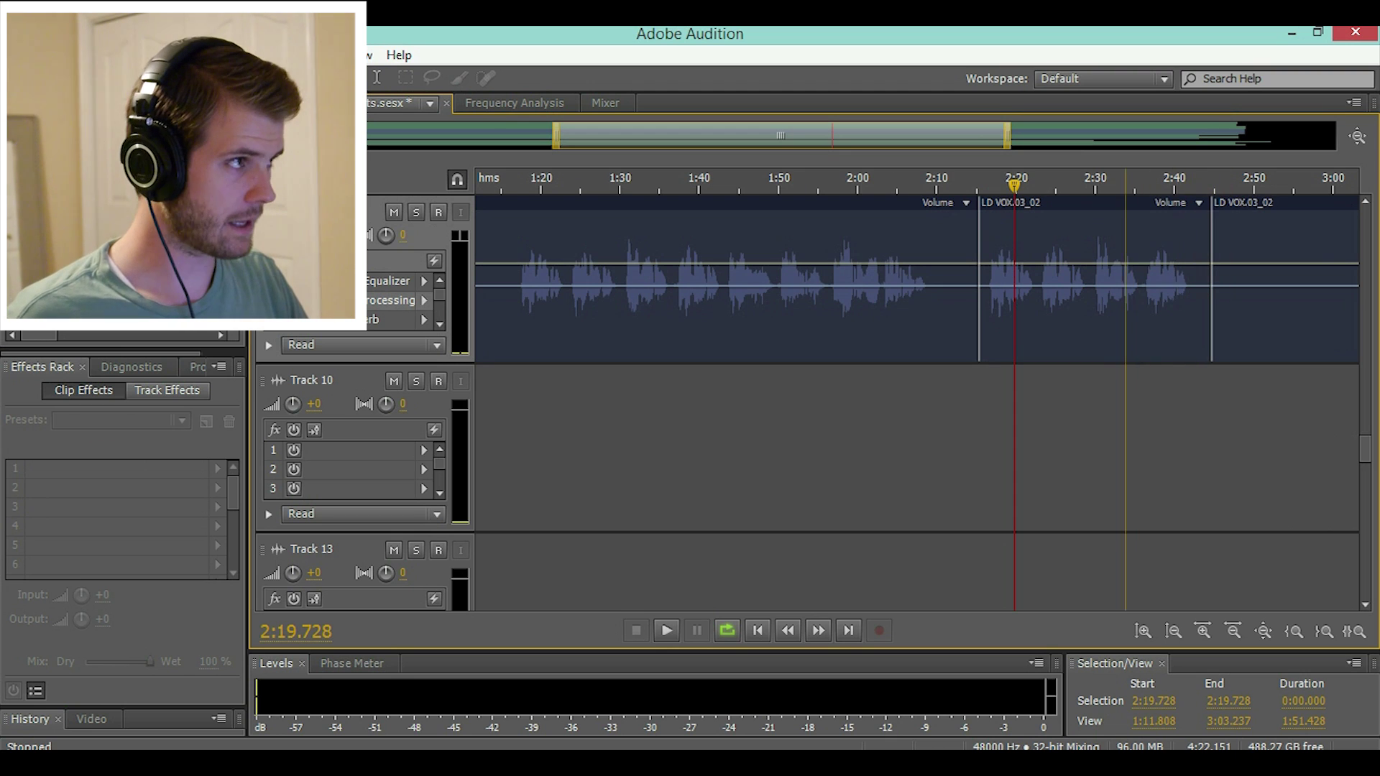
click(1104, 287)
drag(1104, 287, 1104, 456)
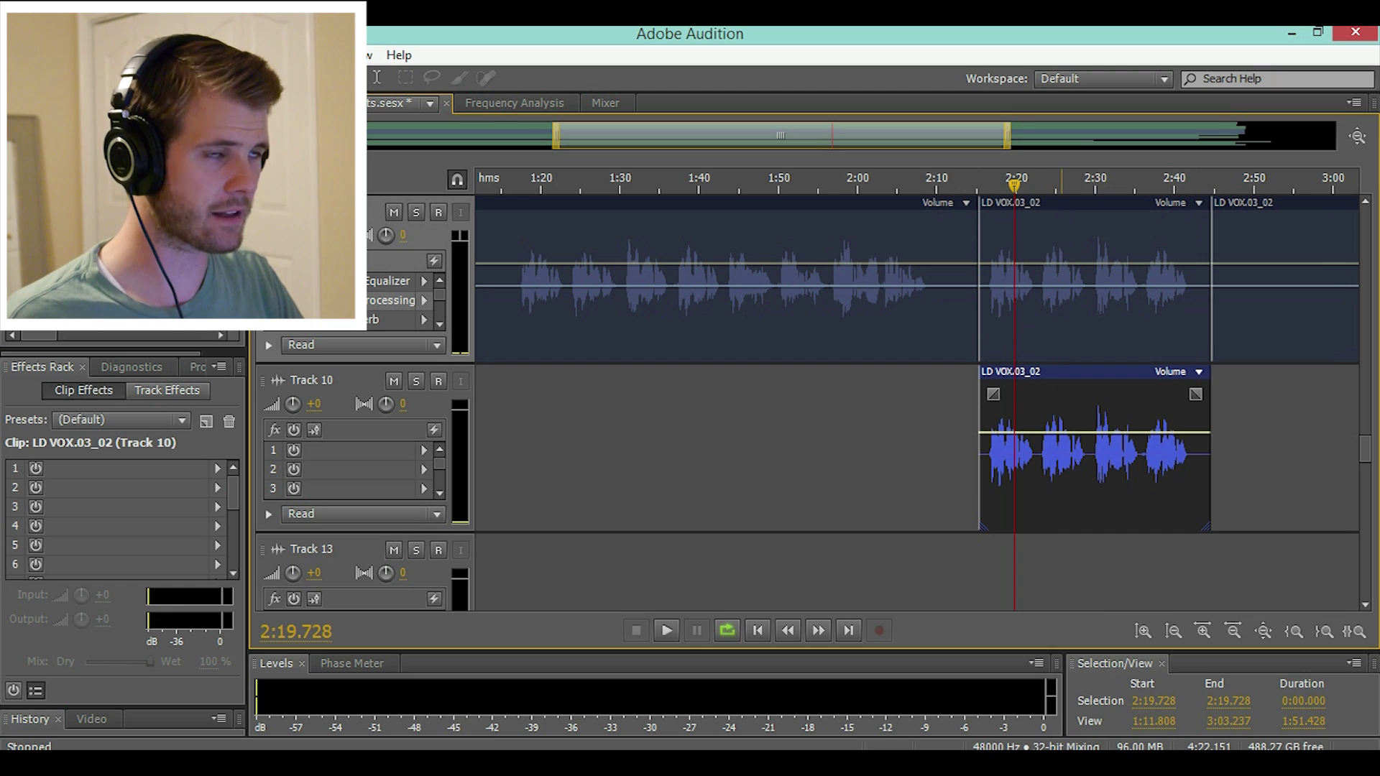
- Move the Track 10 vocal clip back to start at about 1:17, under the lead vocal's second sung section
mouse_move(1097, 446)
mouse_down()
mouse_move(496, 445)
mouse_move(1103, 445)
mouse_up()
click(1092, 445)
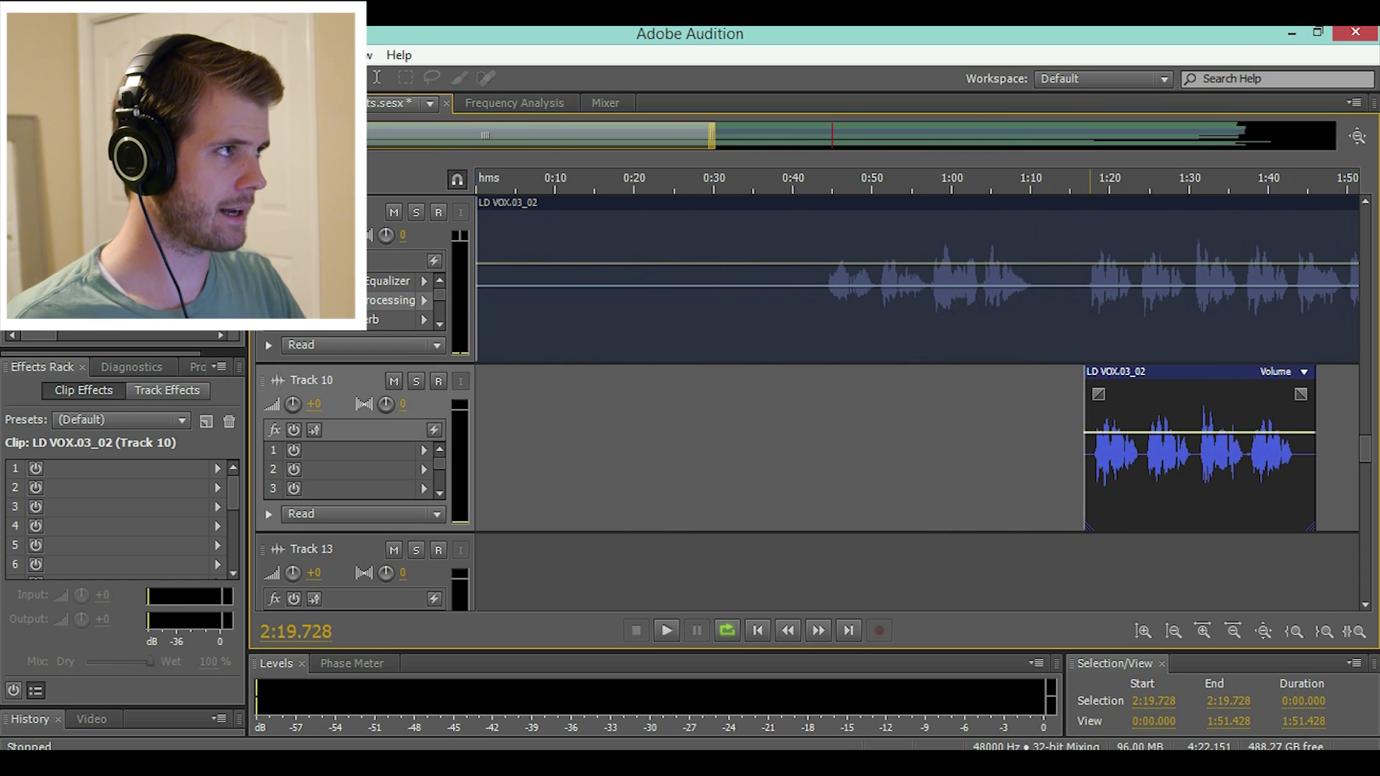
key(space)
key(space)
- Nudge the Track 10 clip earlier so its first phrase lines up with the lead vocal near 1:17.8
key(equal)
key(equal)
key(equal)
key(equal)
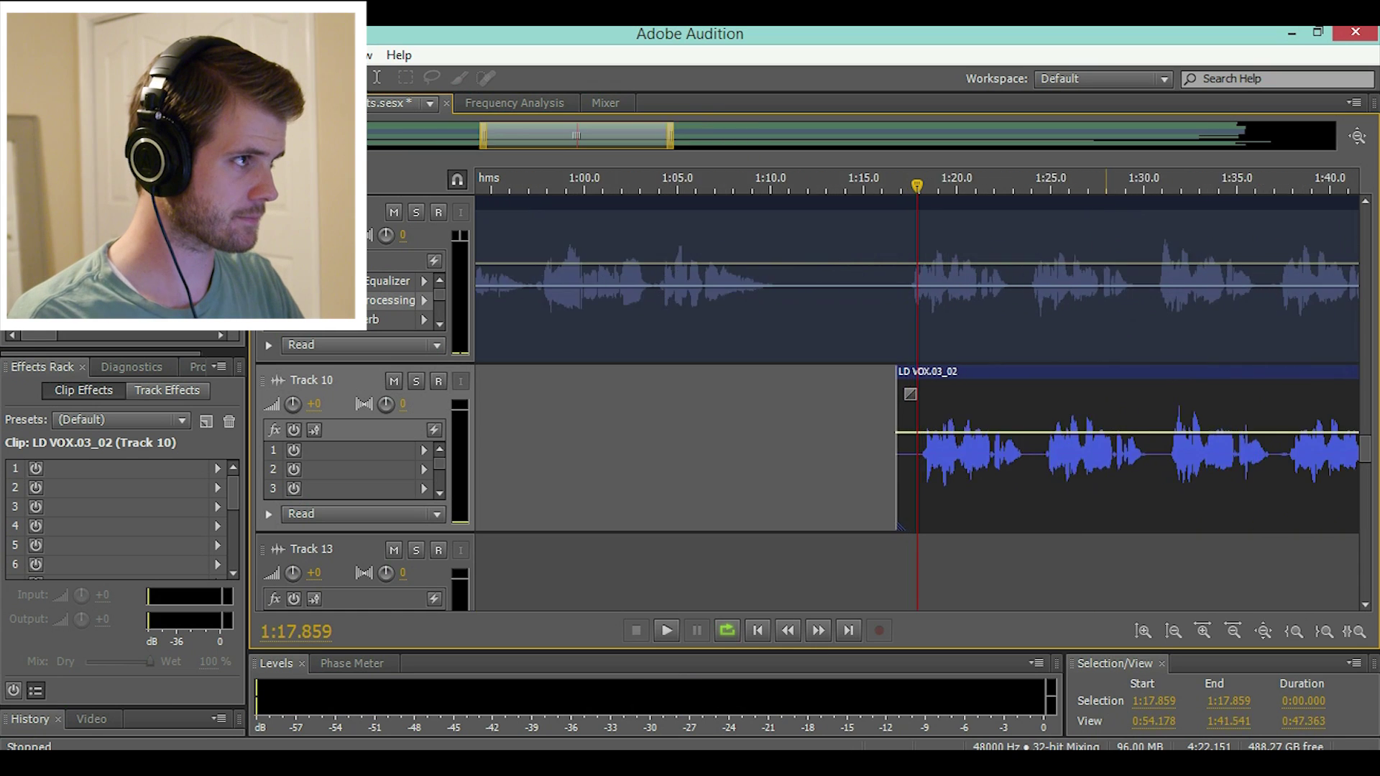
key(equal)
key(equal)
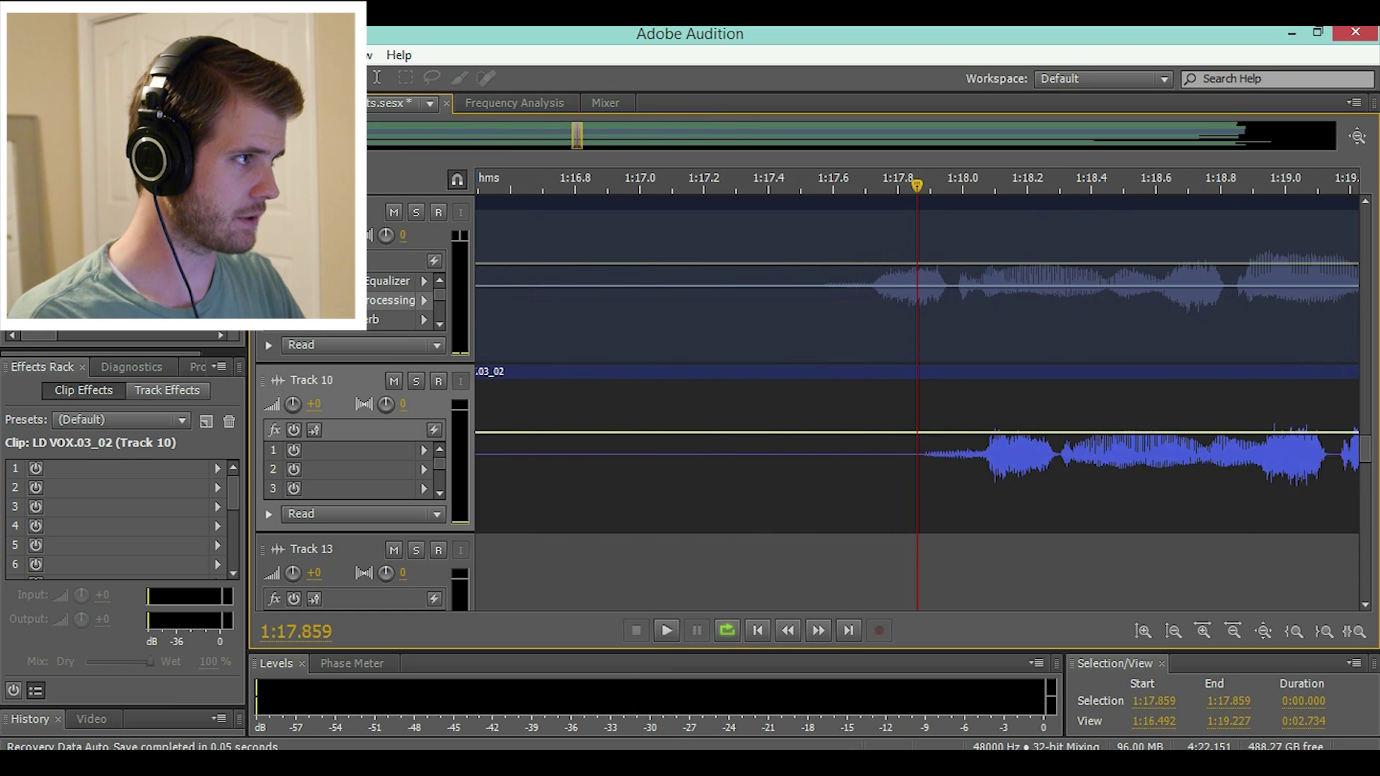
key(alt+period)
key(alt+period)
key(alt+period)
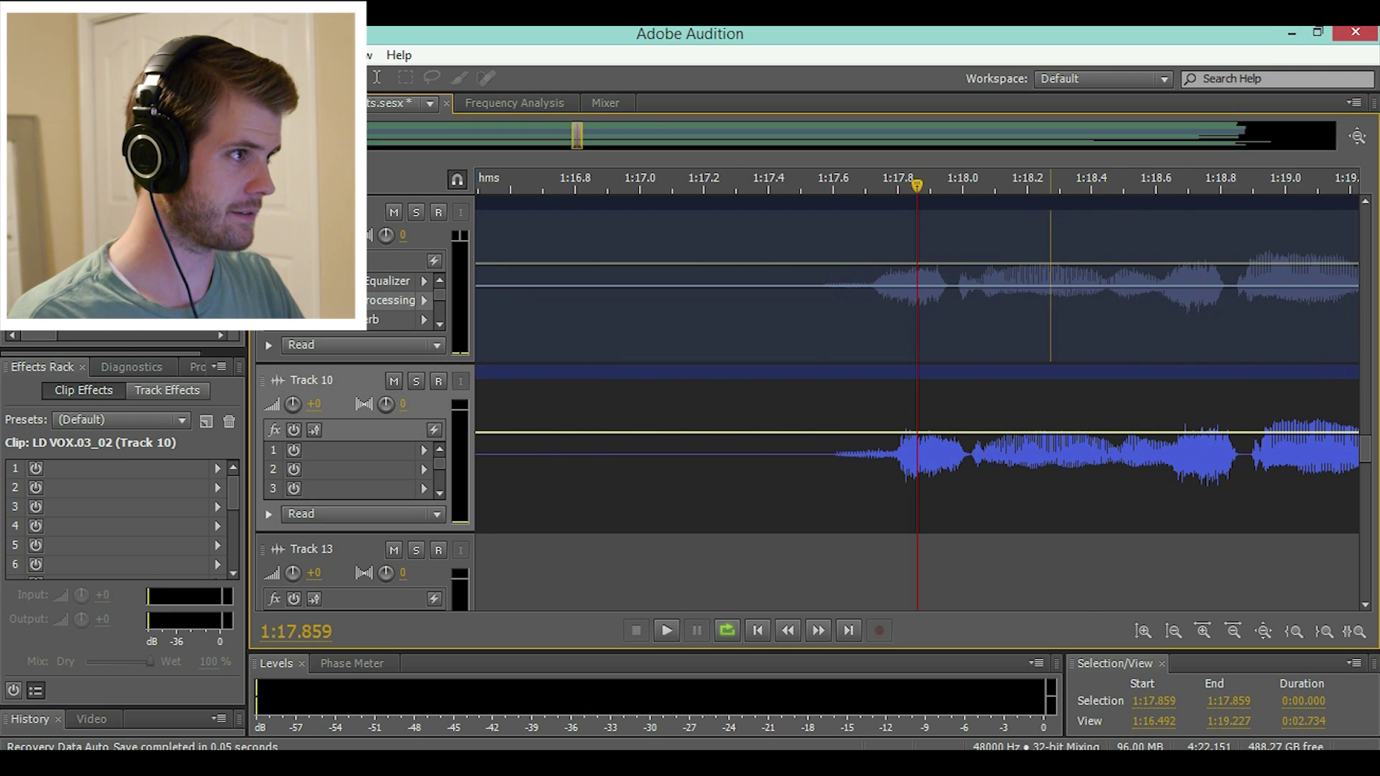
- Play the lead vocal together with the Track 10 double from about 1:17
key(minus)
key(minus)
key(minus)
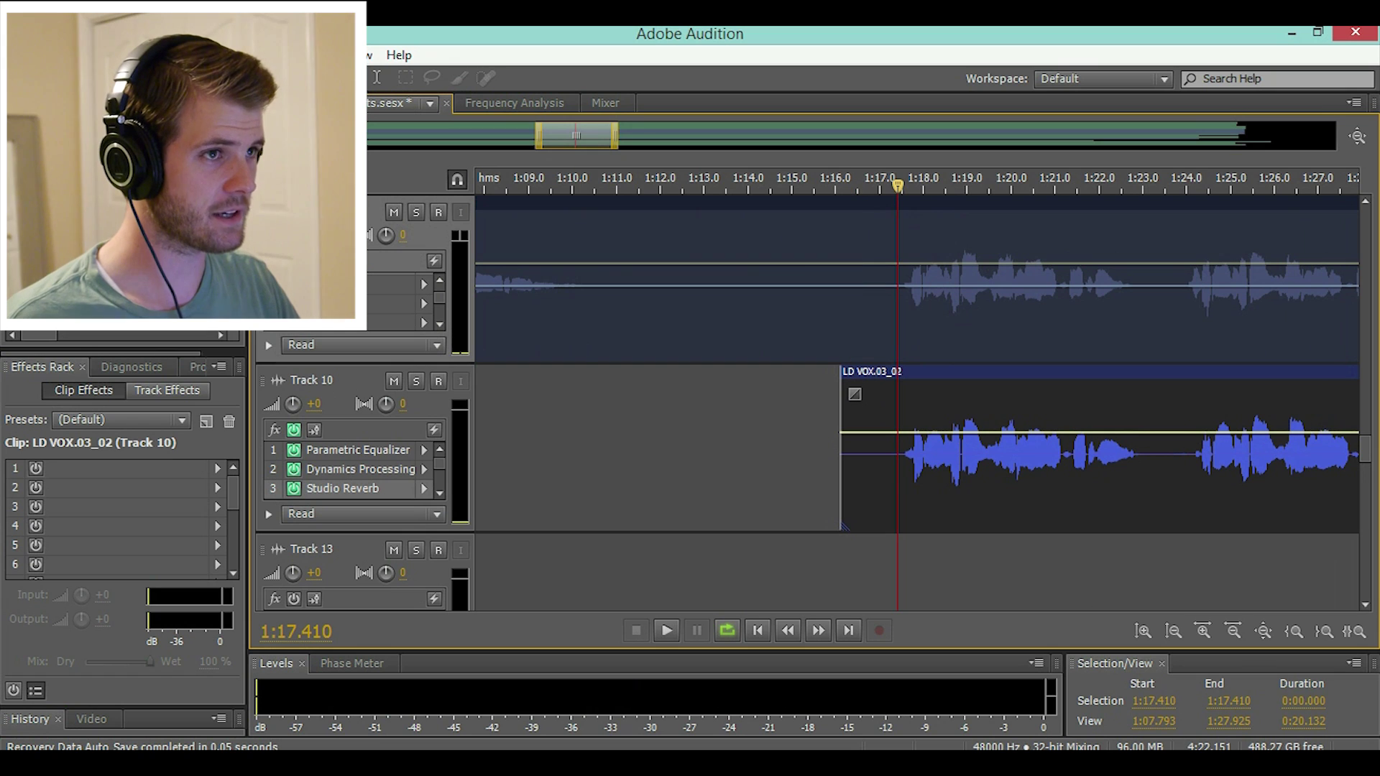
key(alt+minus)
key(alt+minus)
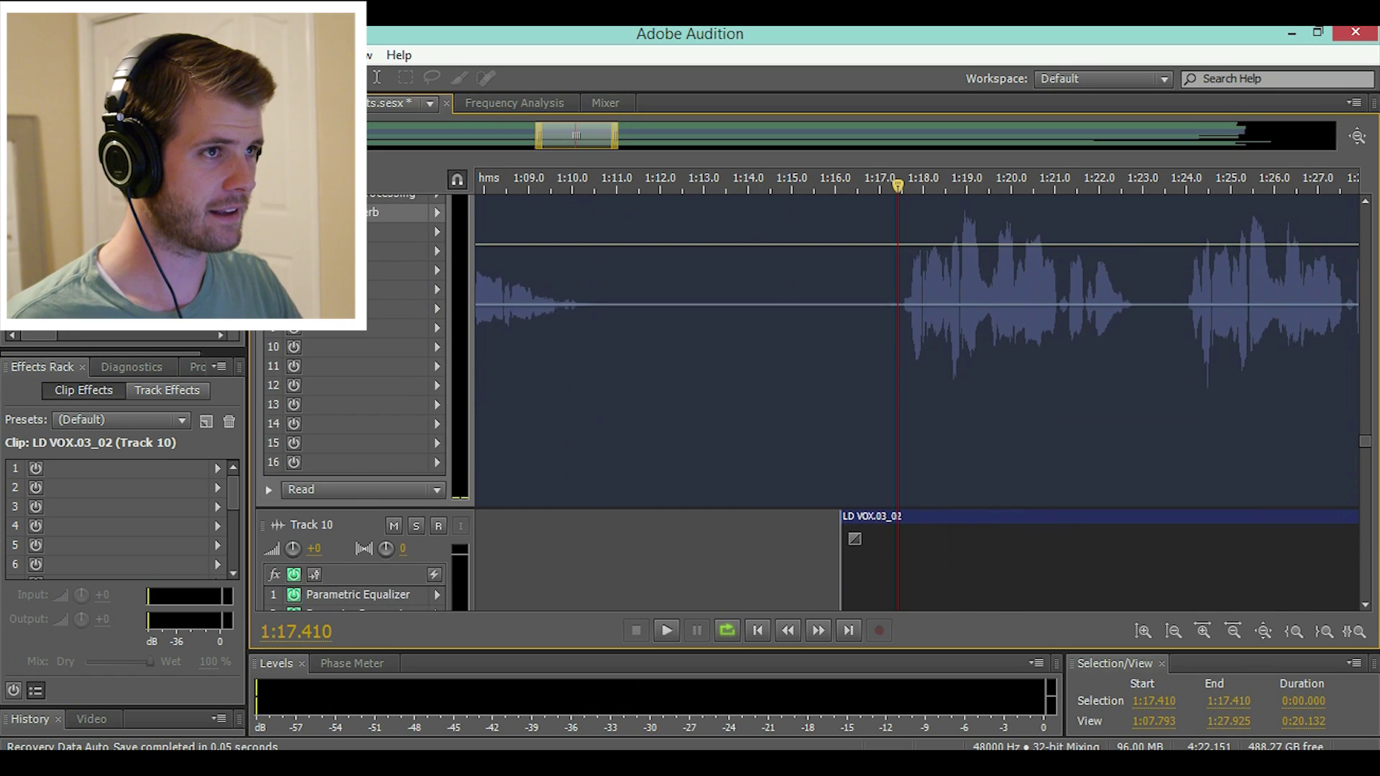
click(888, 215)
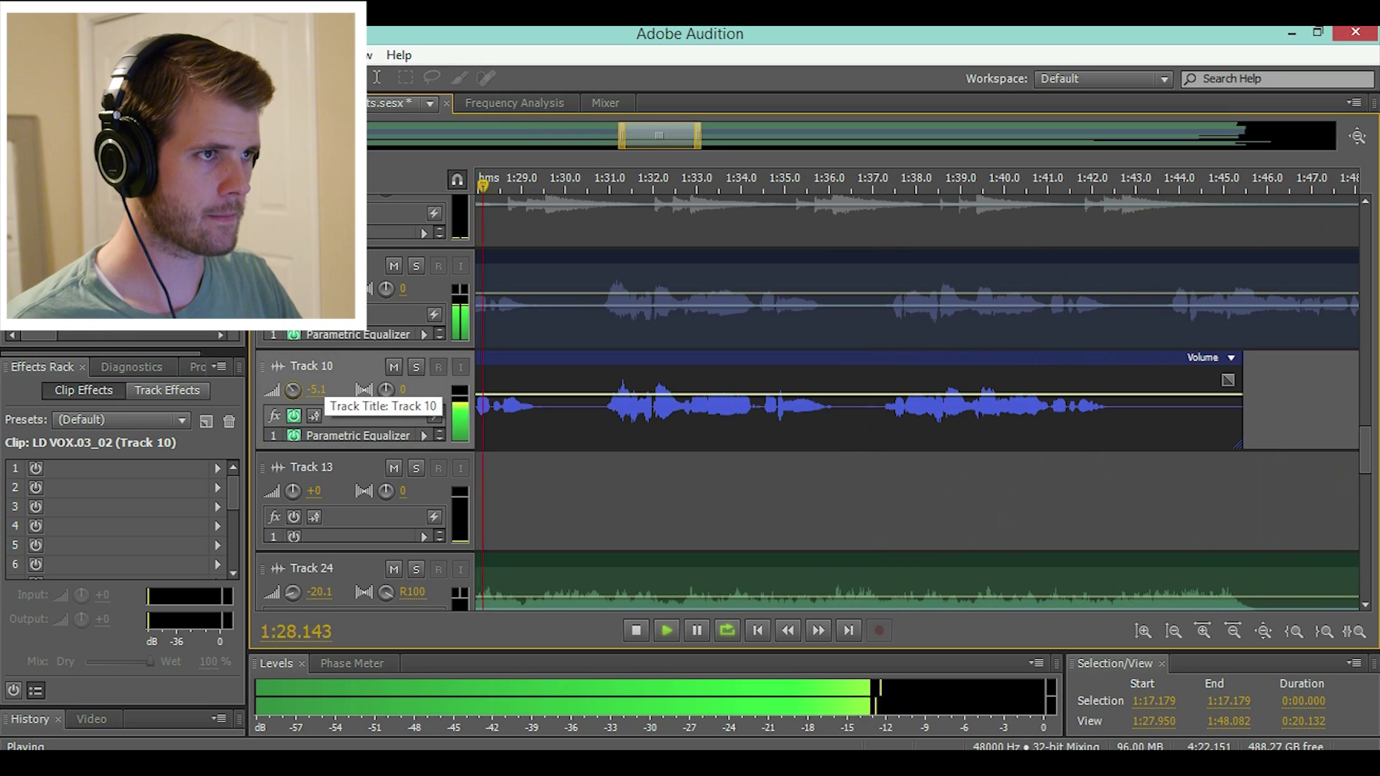
key(space)
- Shift the Track 10 clip slightly earlier to tighten its alignment with the lead vocal phrase ending near 1:29
key(equal)
key(equal)
key(equal)
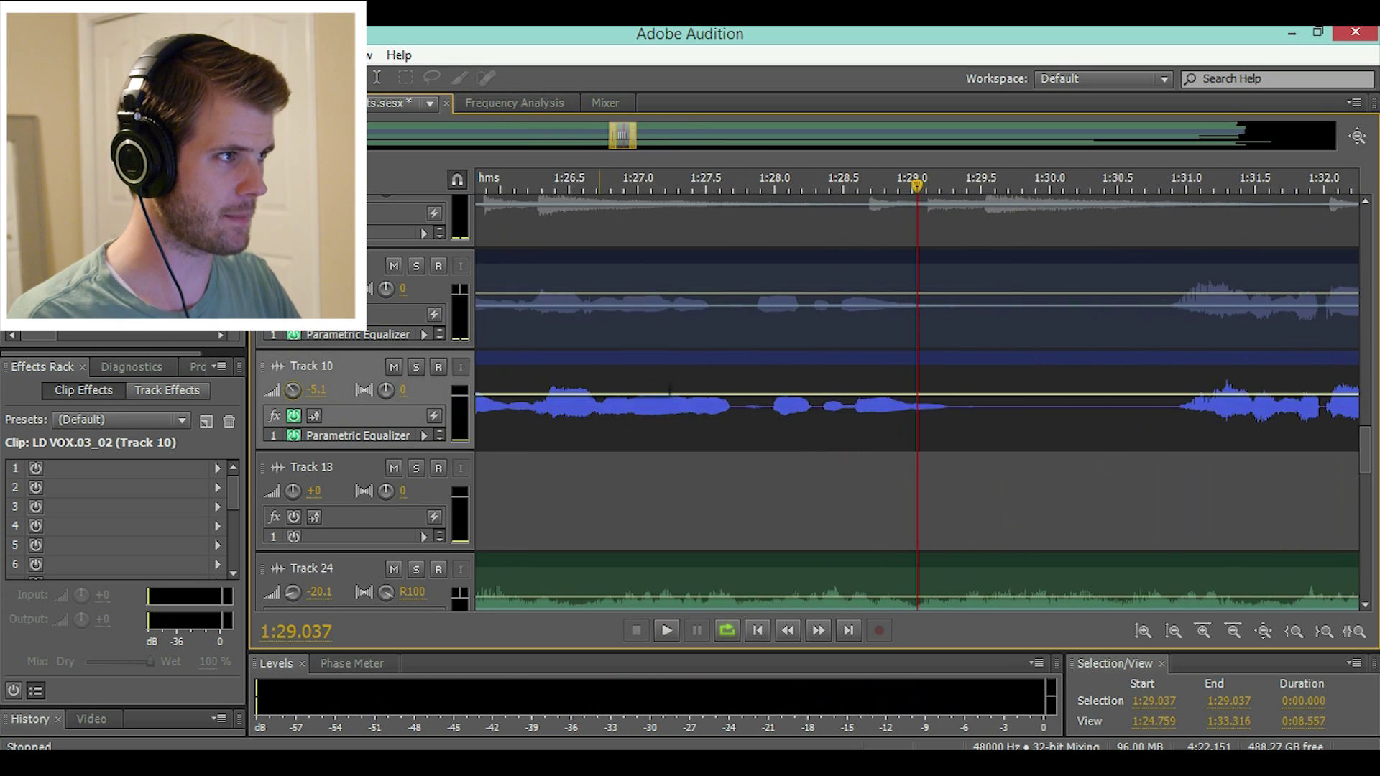
drag(747, 358, 710, 358)
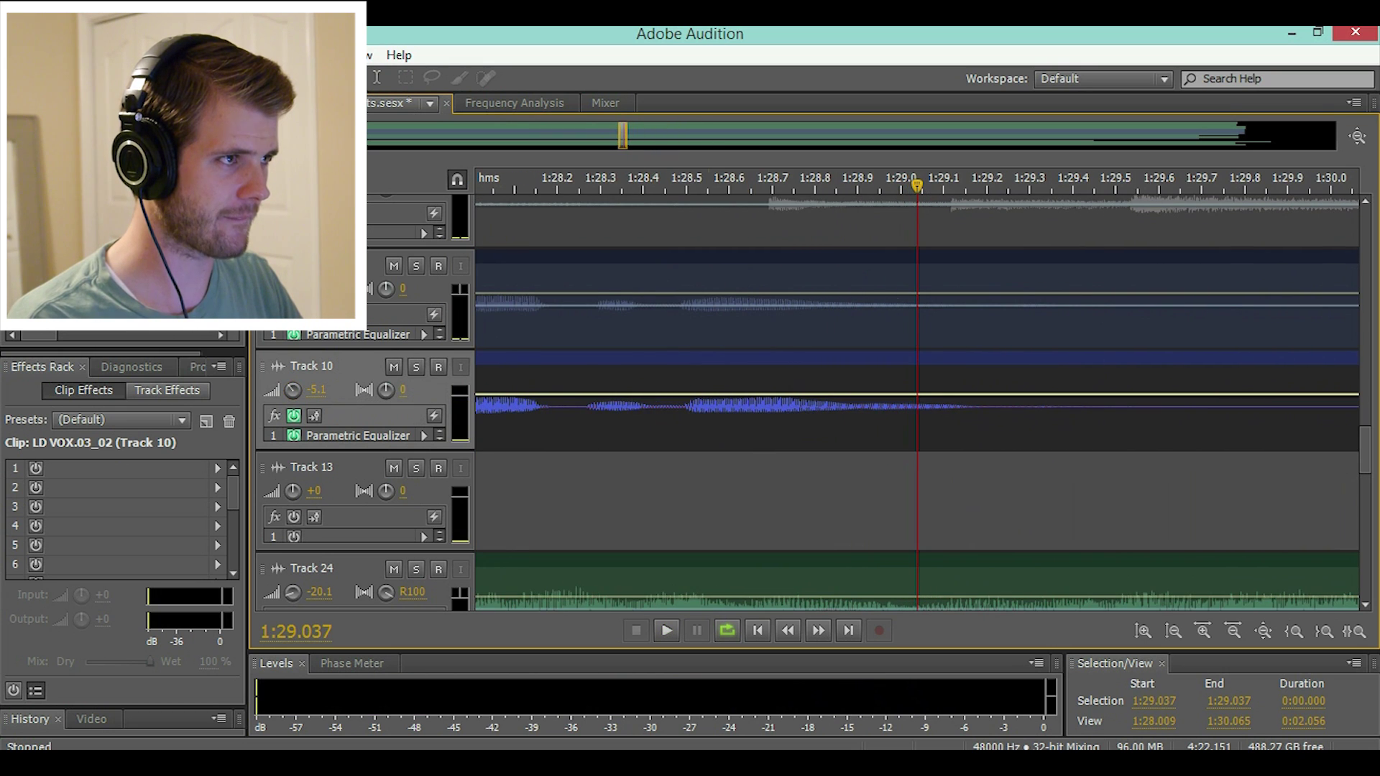
key(minus)
key(minus)
key(minus)
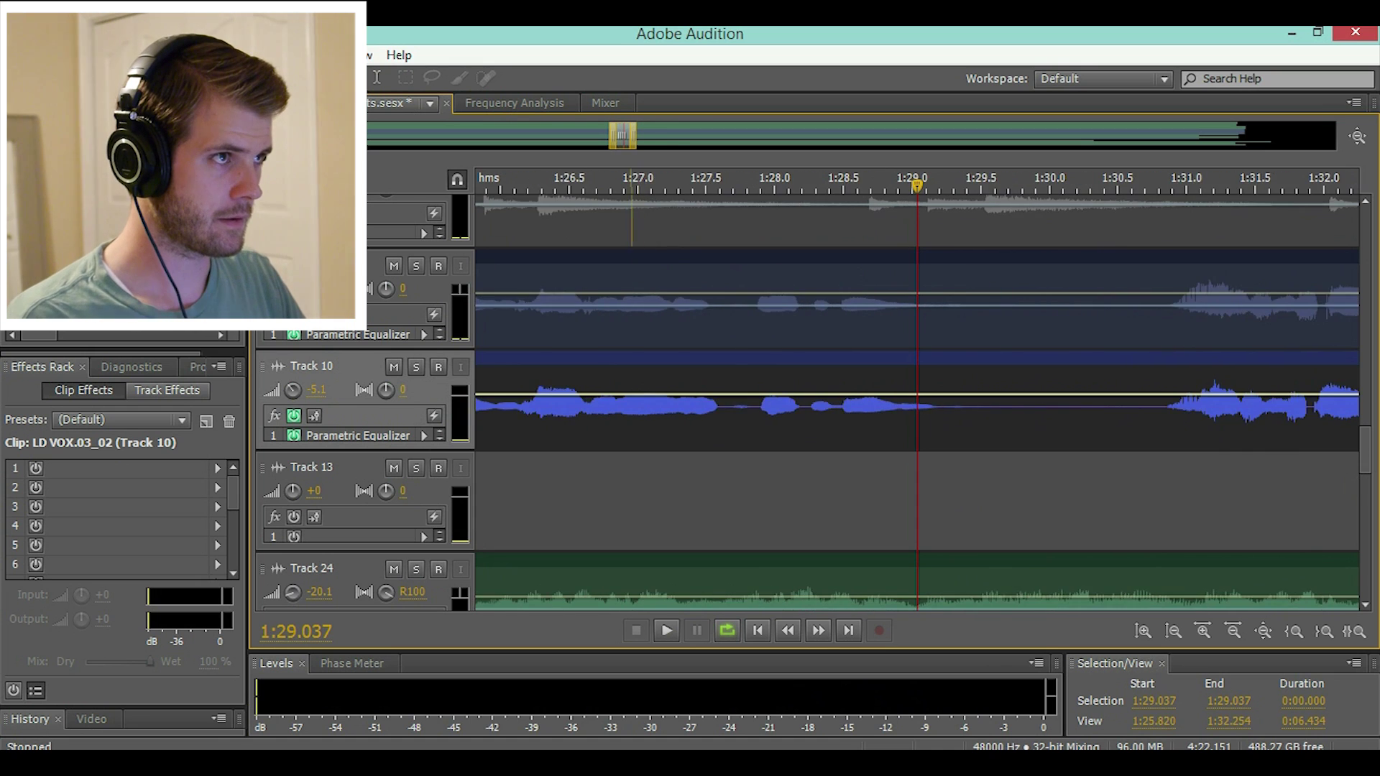
- Listen to the realigned double with the lead vocal from about 1:24
click(637, 208)
key(space)
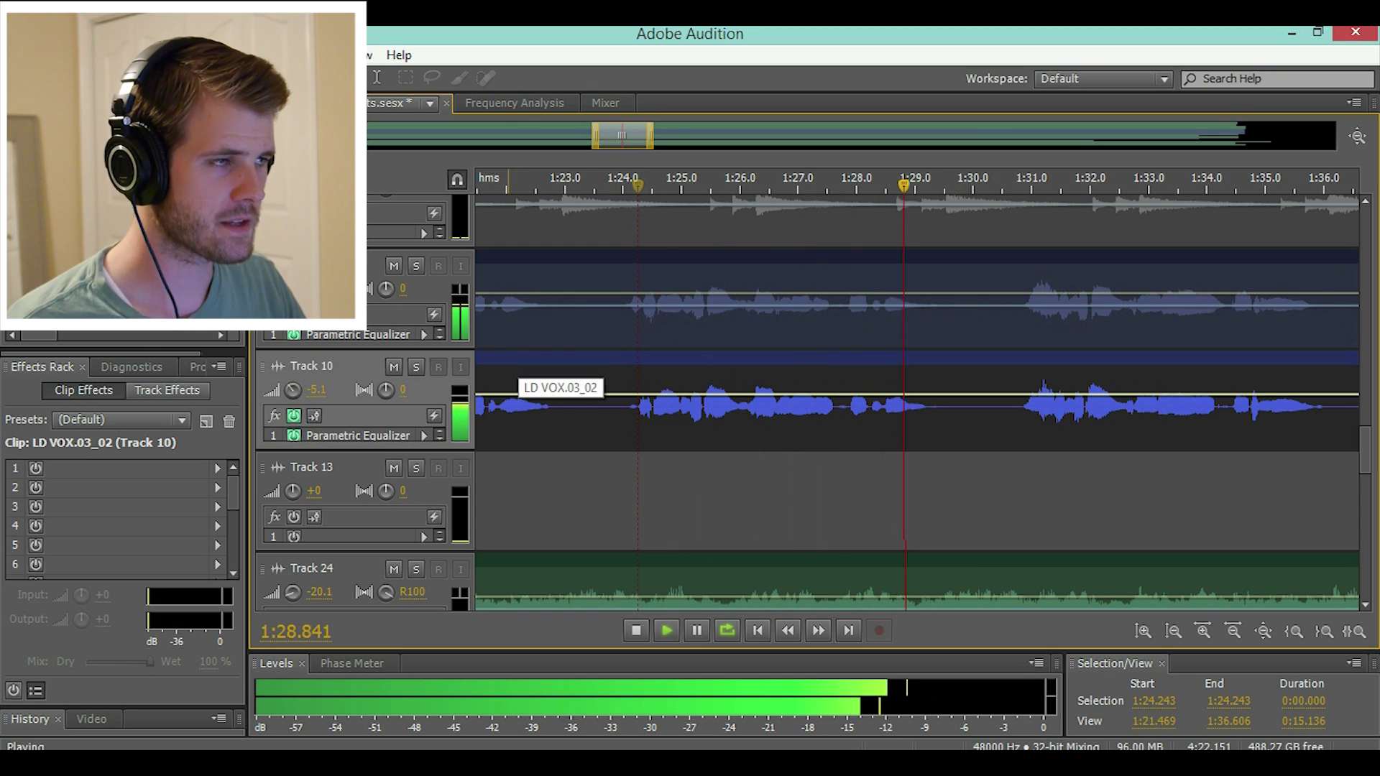
key(space)
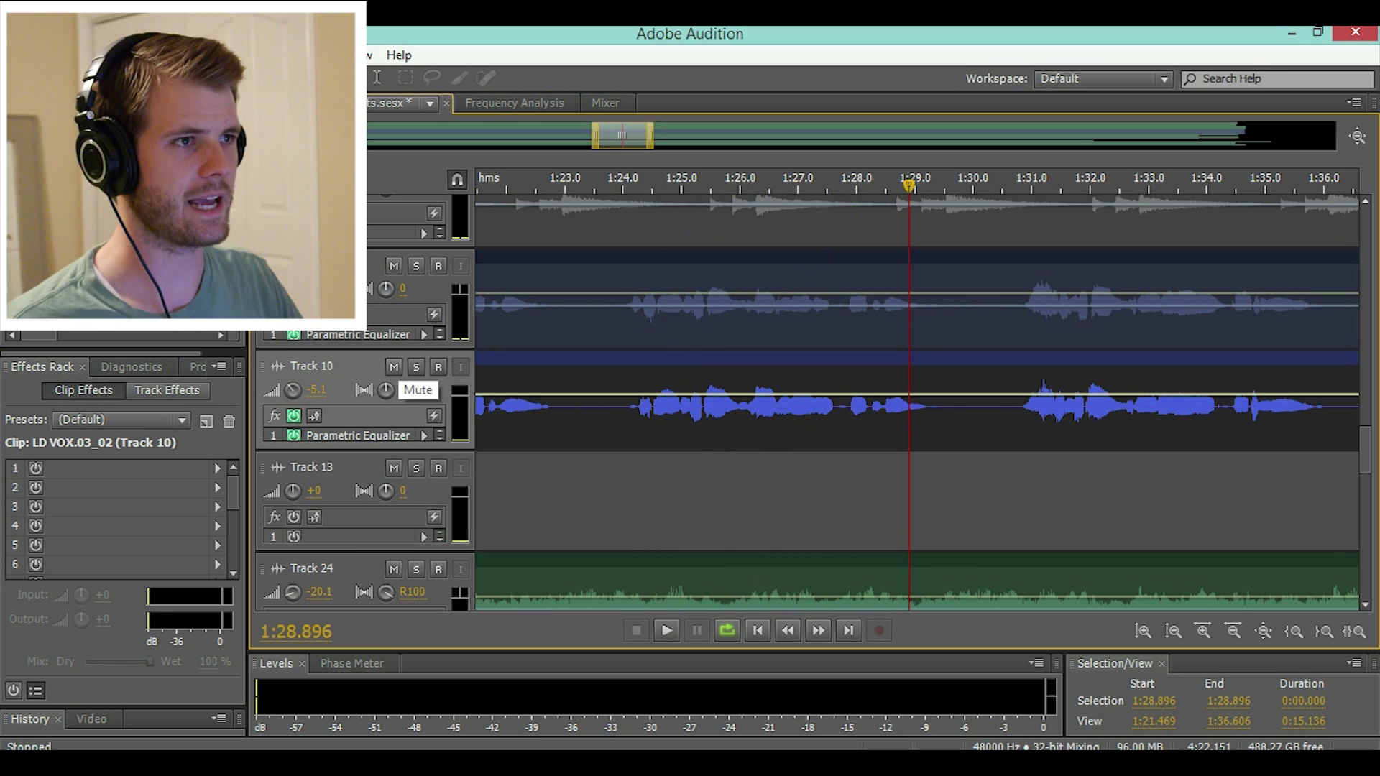
- Compare the phrase at about 1:24 with Track 10 muted and with it unmuted
click(394, 367)
click(621, 229)
key(space)
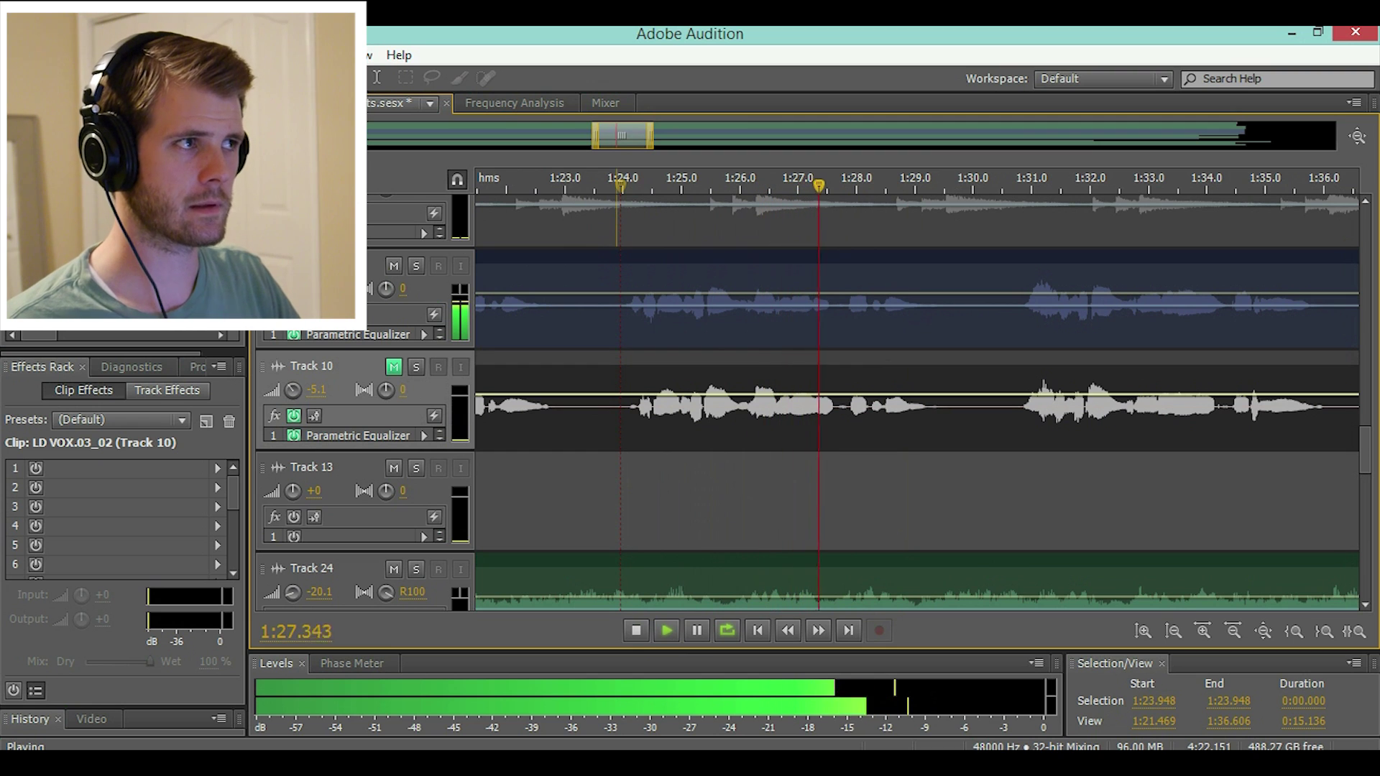
key(space)
click(394, 368)
key(space)
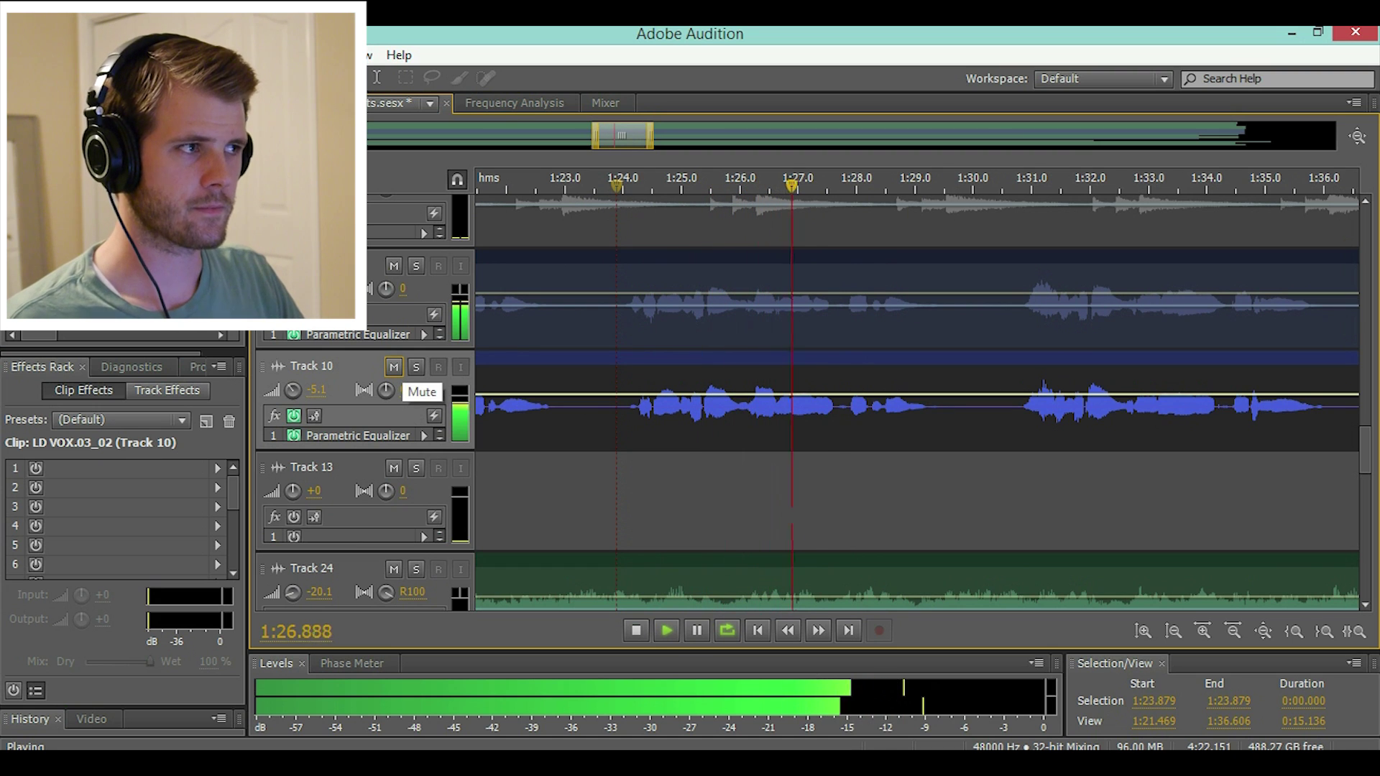
key(space)
- Pan the lead vocal track to L100 and Track 10 to R100, and play the result from 1:24
drag(386, 289, 338, 289)
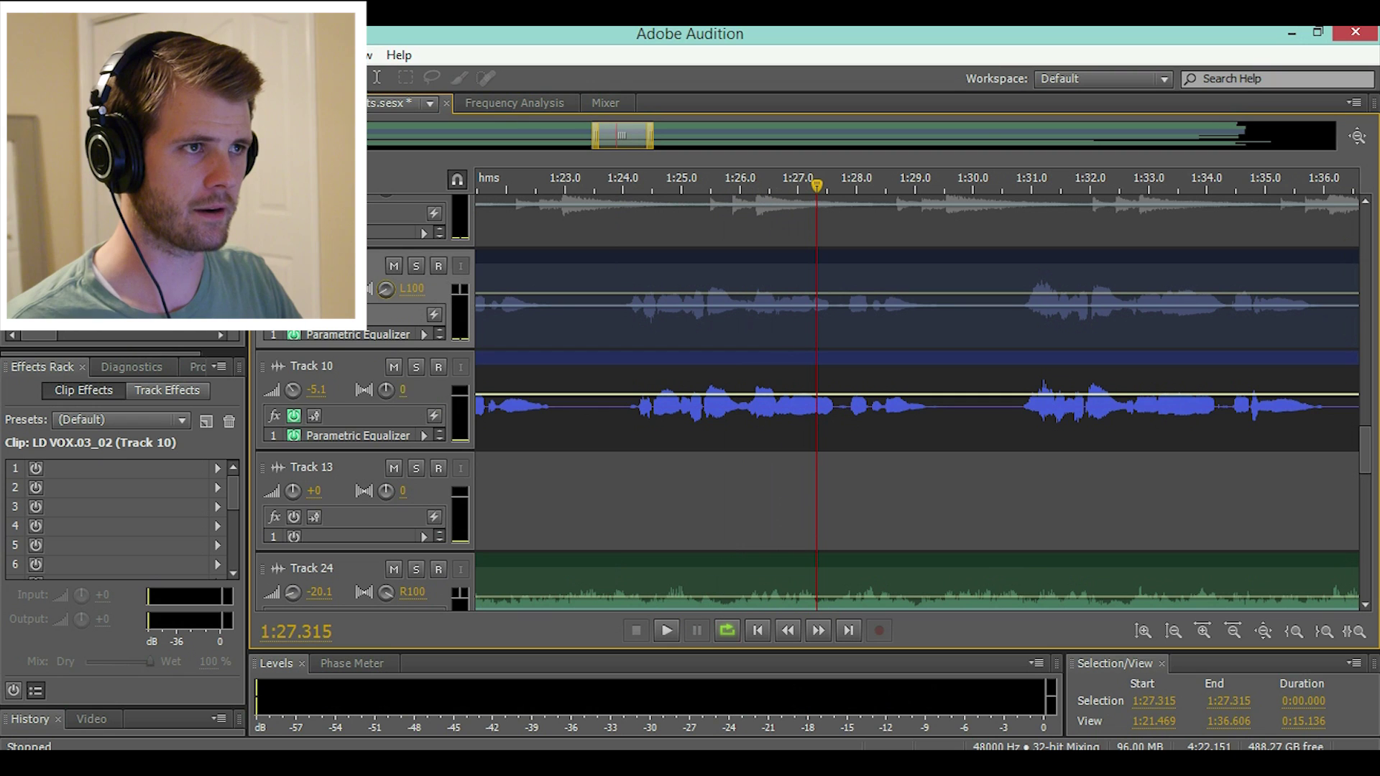
drag(386, 390, 434, 390)
click(622, 186)
key(space)
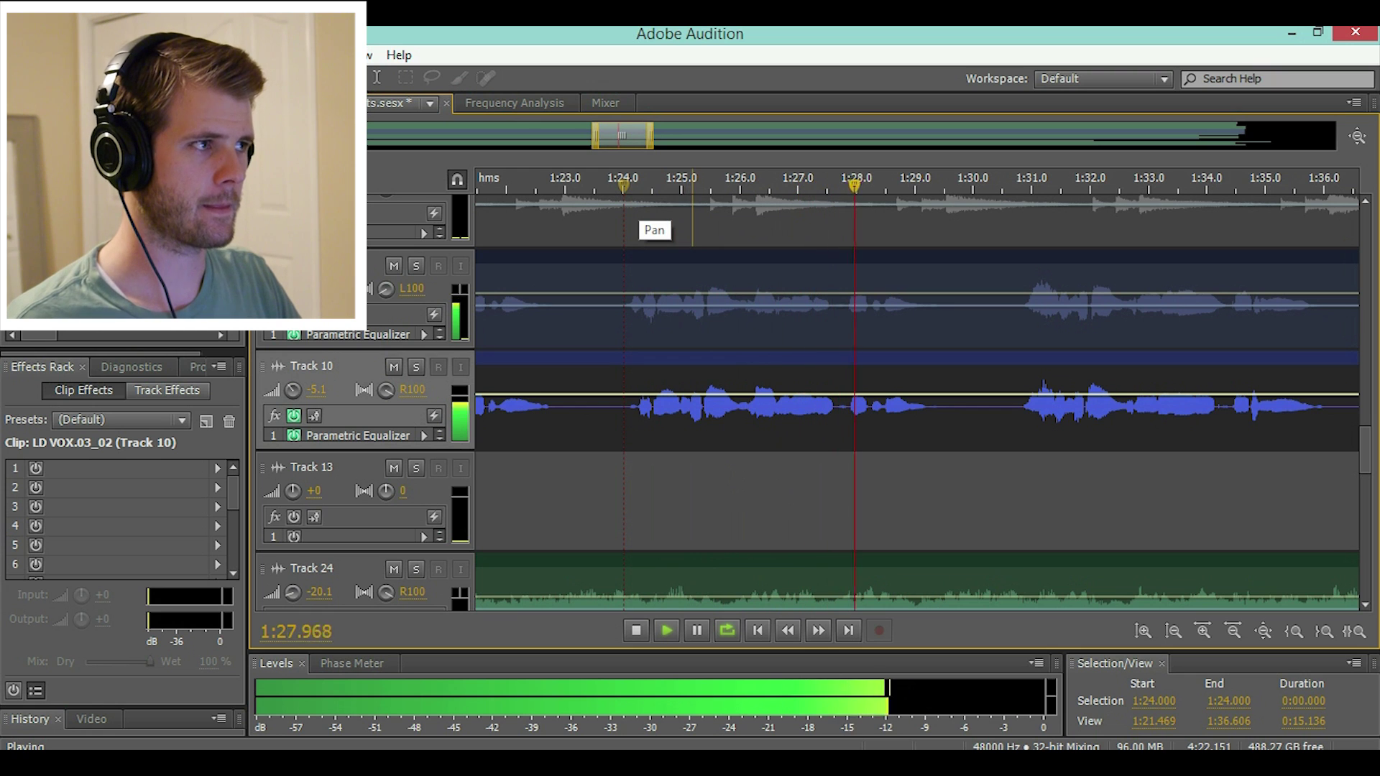
key(space)
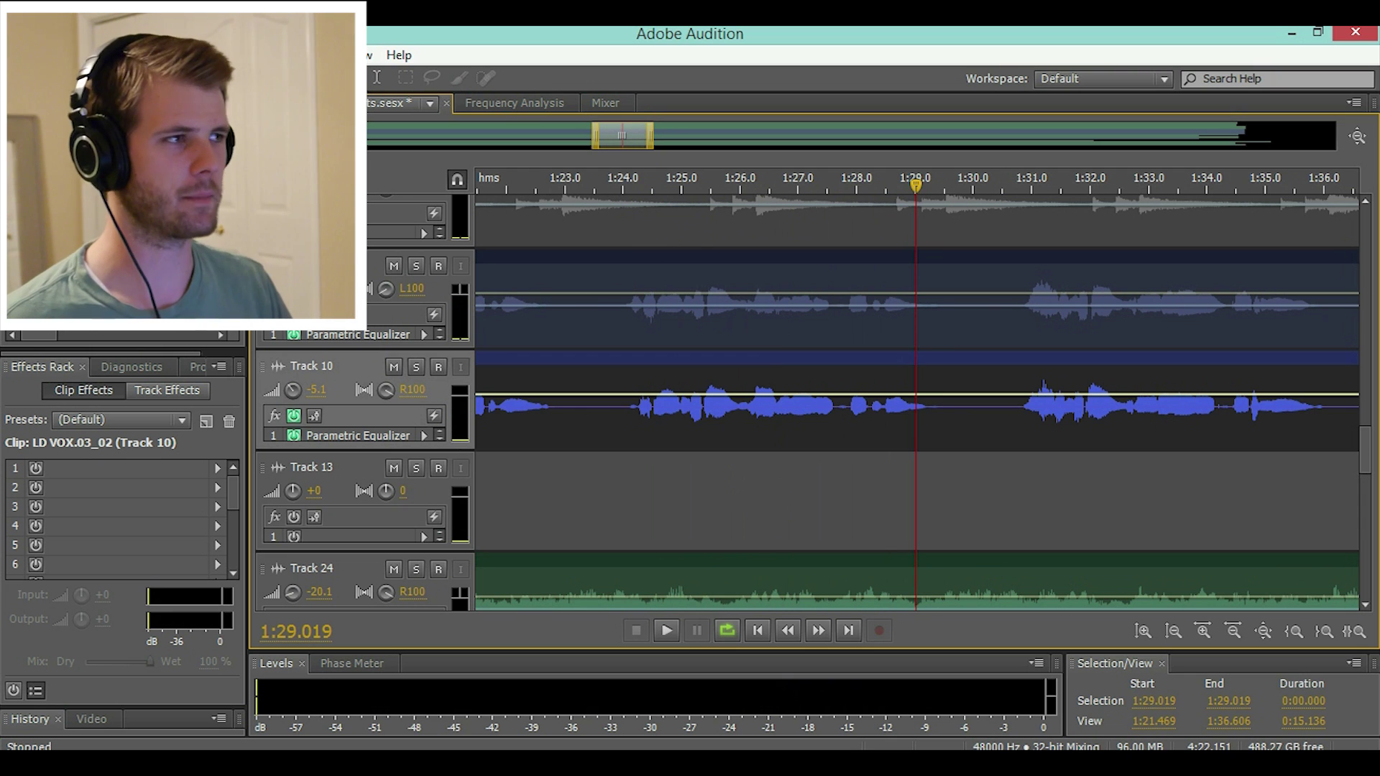
- Set the pan of both the lead vocal track and Track 10 to 0
click(412, 289)
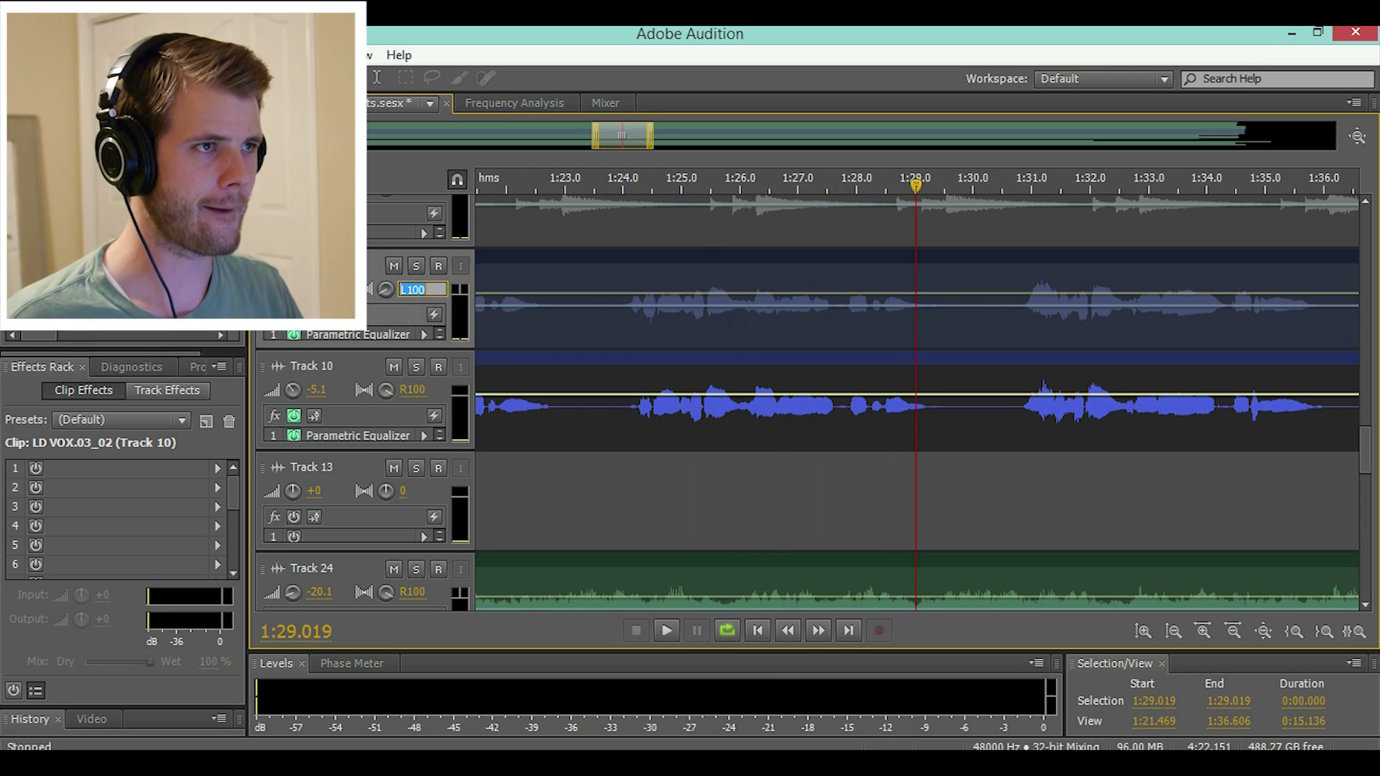
text(0)
key(Return)
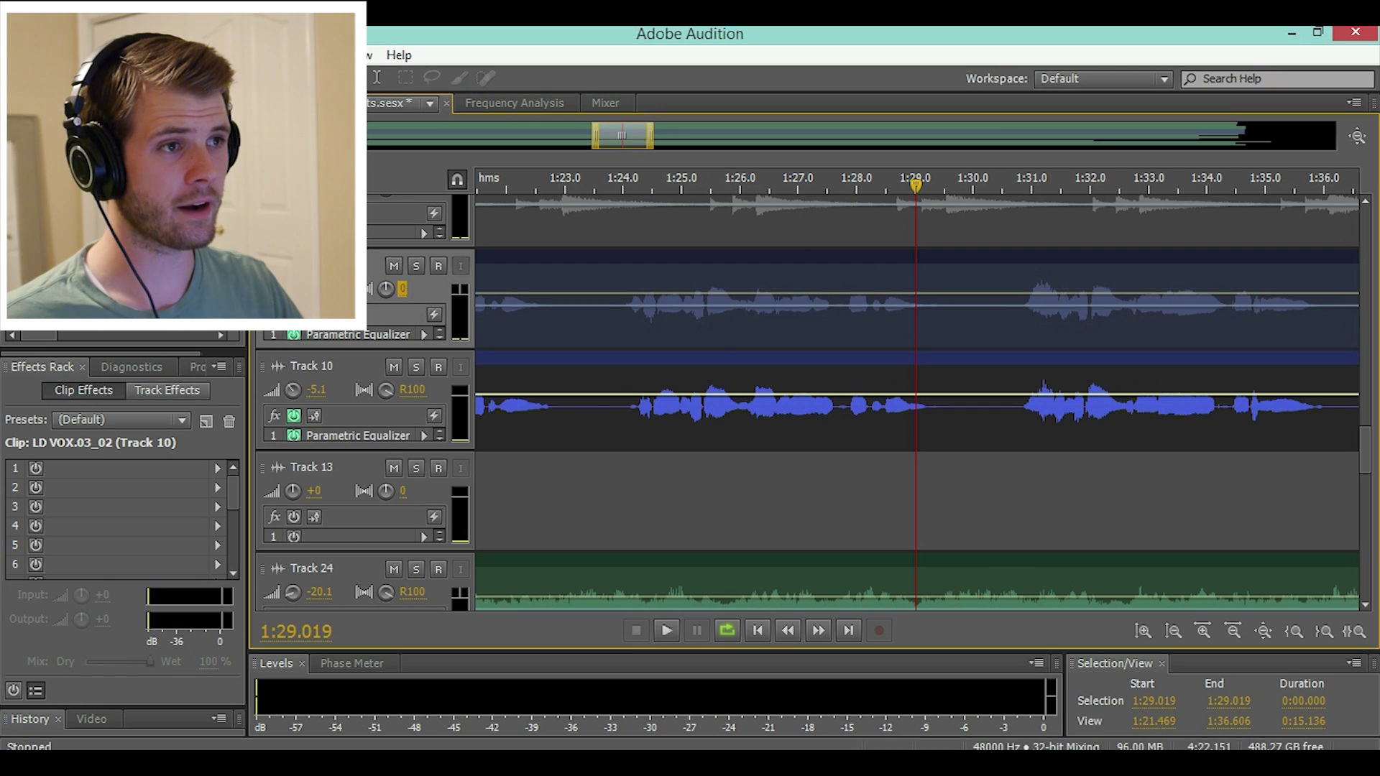
click(413, 390)
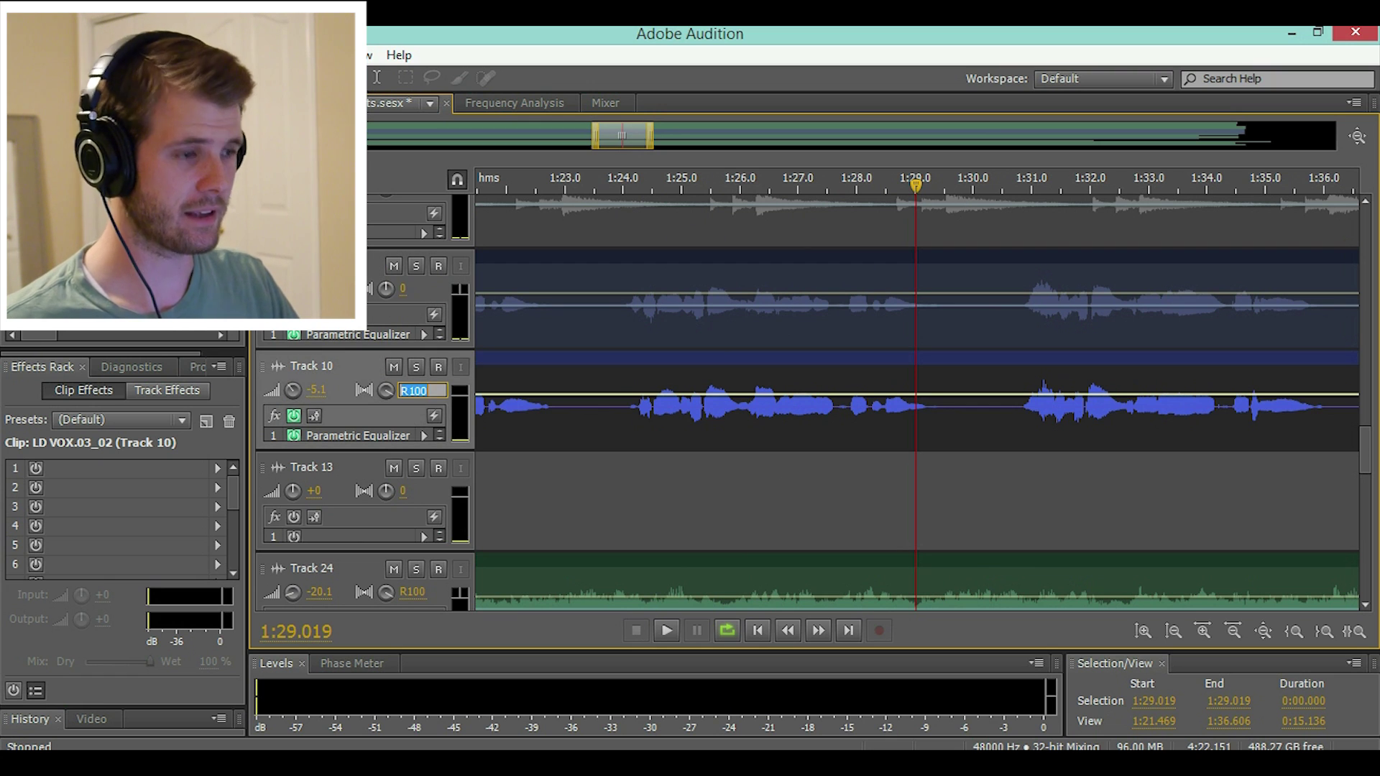
text(0)
key(Return)
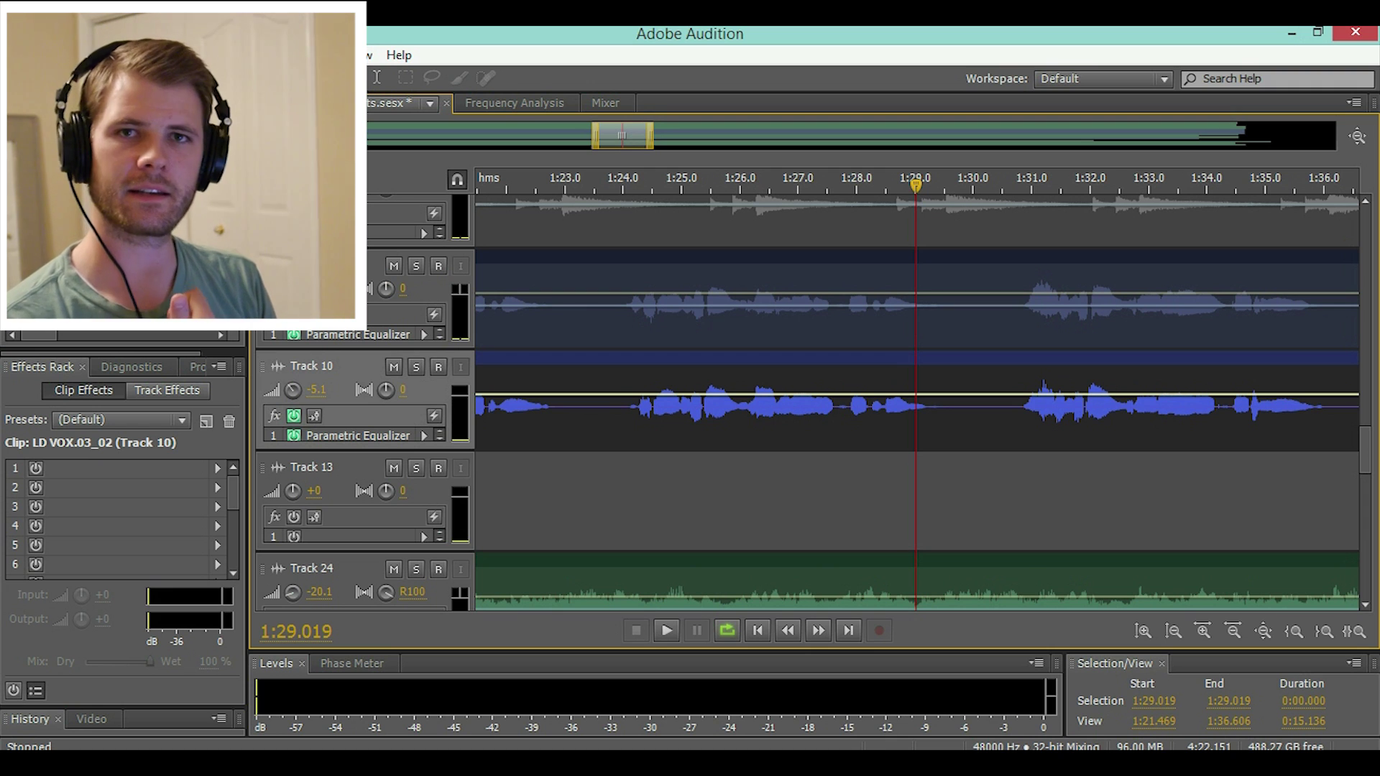
- Delete the doubled clip from Track 10 and split the lead vocal at about 1:17 and 1:43
scroll(895, 388, down, 5)
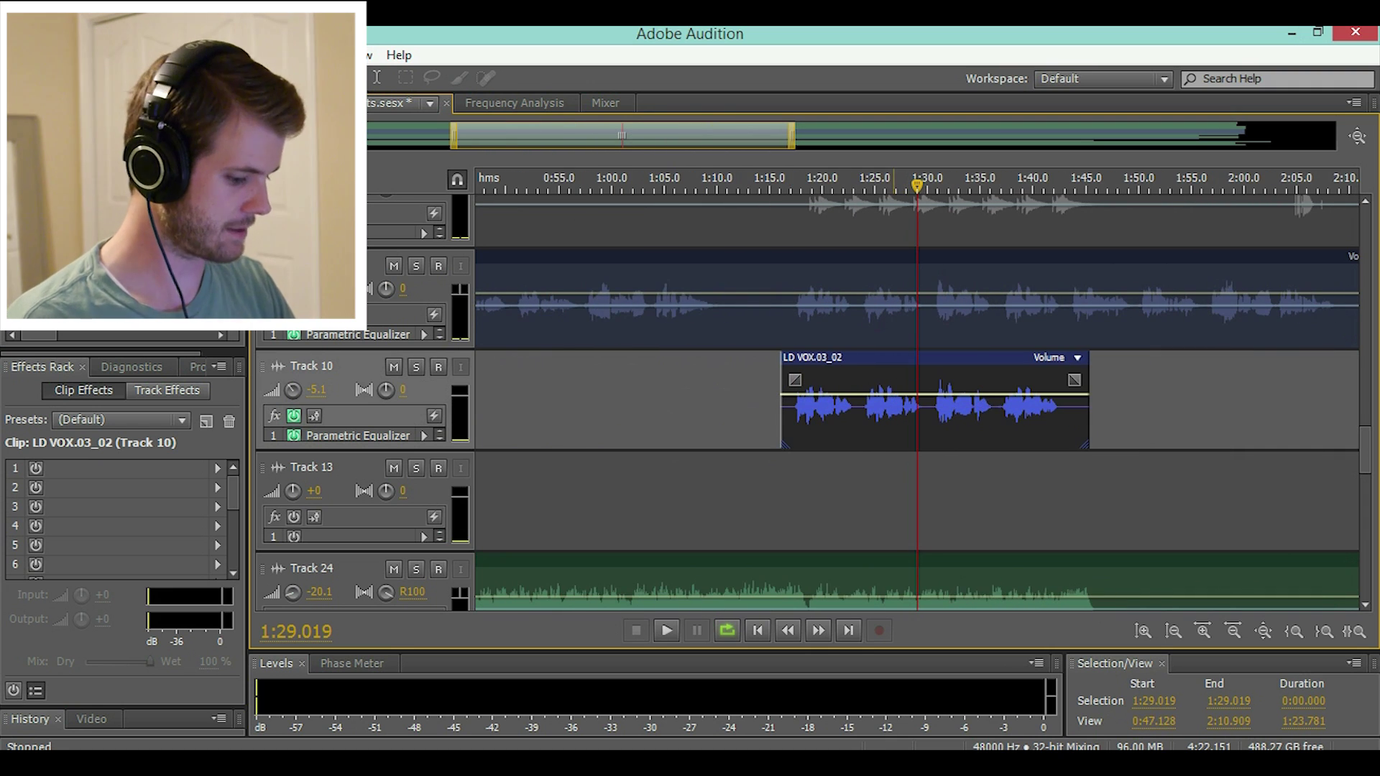
key(Delete)
scroll(898, 180, down, 1)
scroll(897, 180, down, 5)
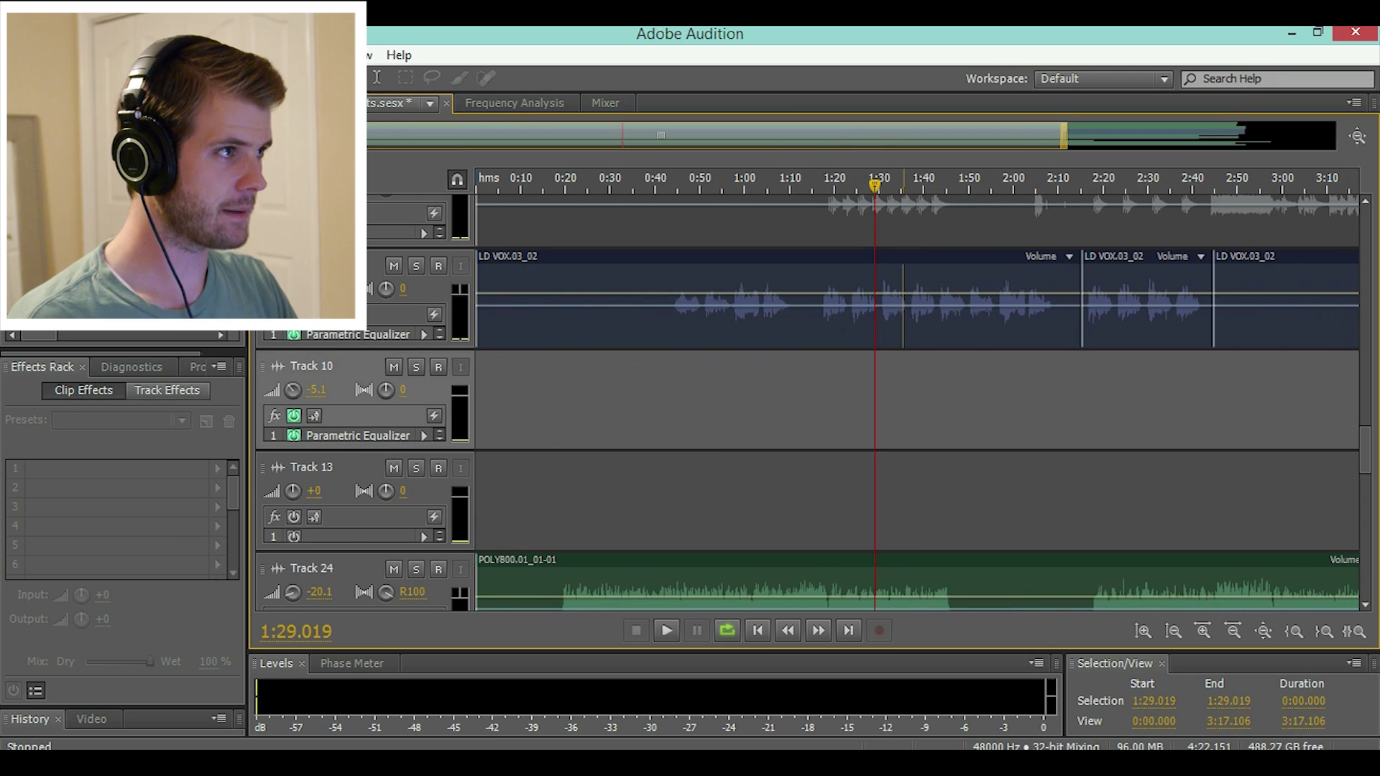
scroll(787, 302, up, 4)
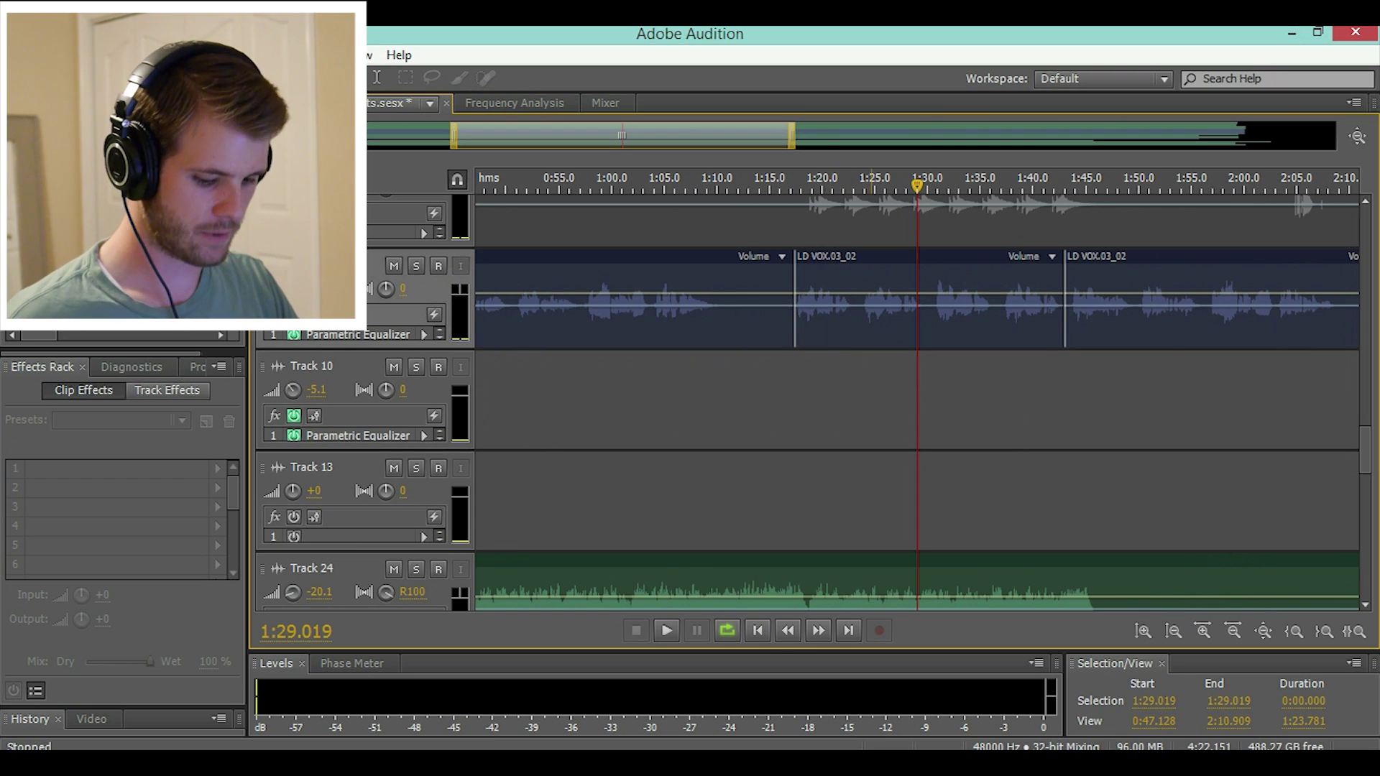
- Copy the middle lead vocal clip onto Track 10 and Track 13, aligned in time, and convert both copies to unique copies
click(876, 272)
drag(876, 272, 875, 474)
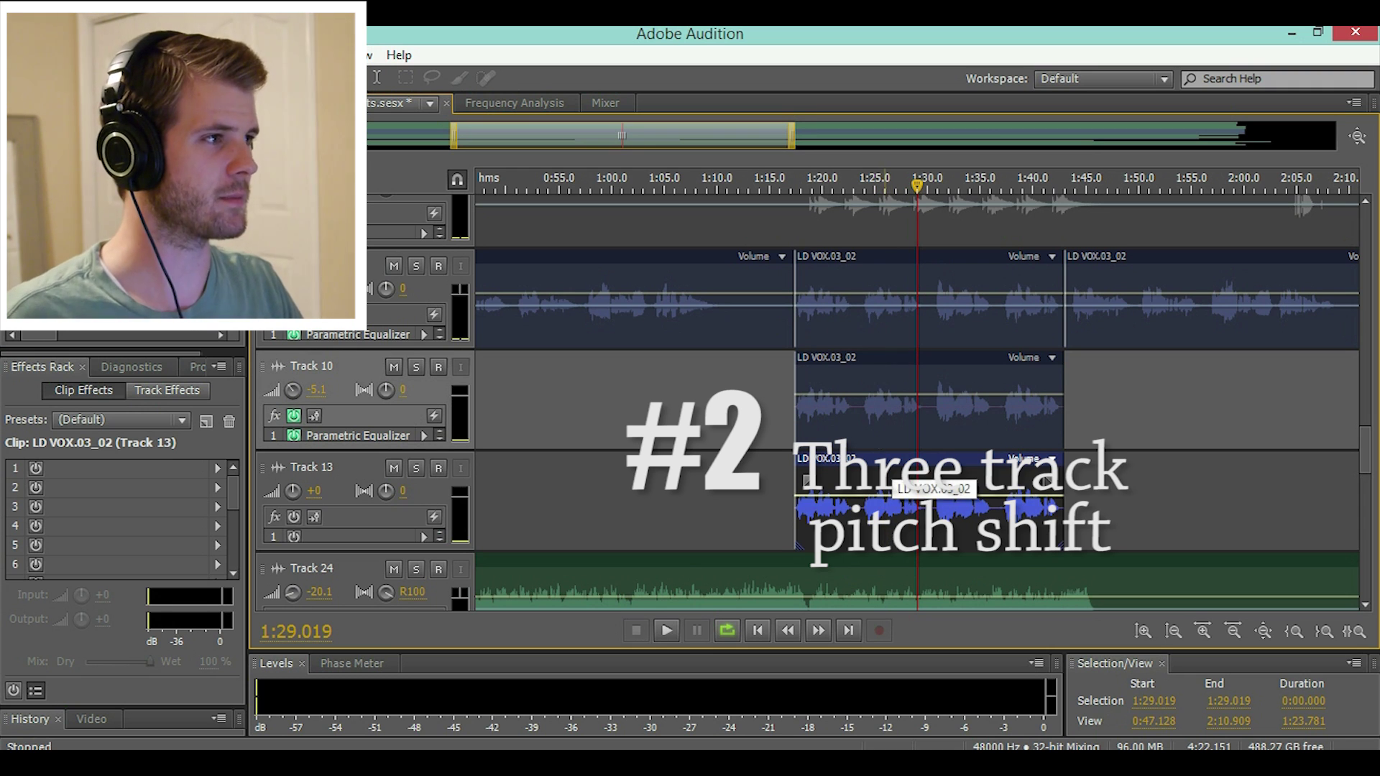
right_click(872, 381)
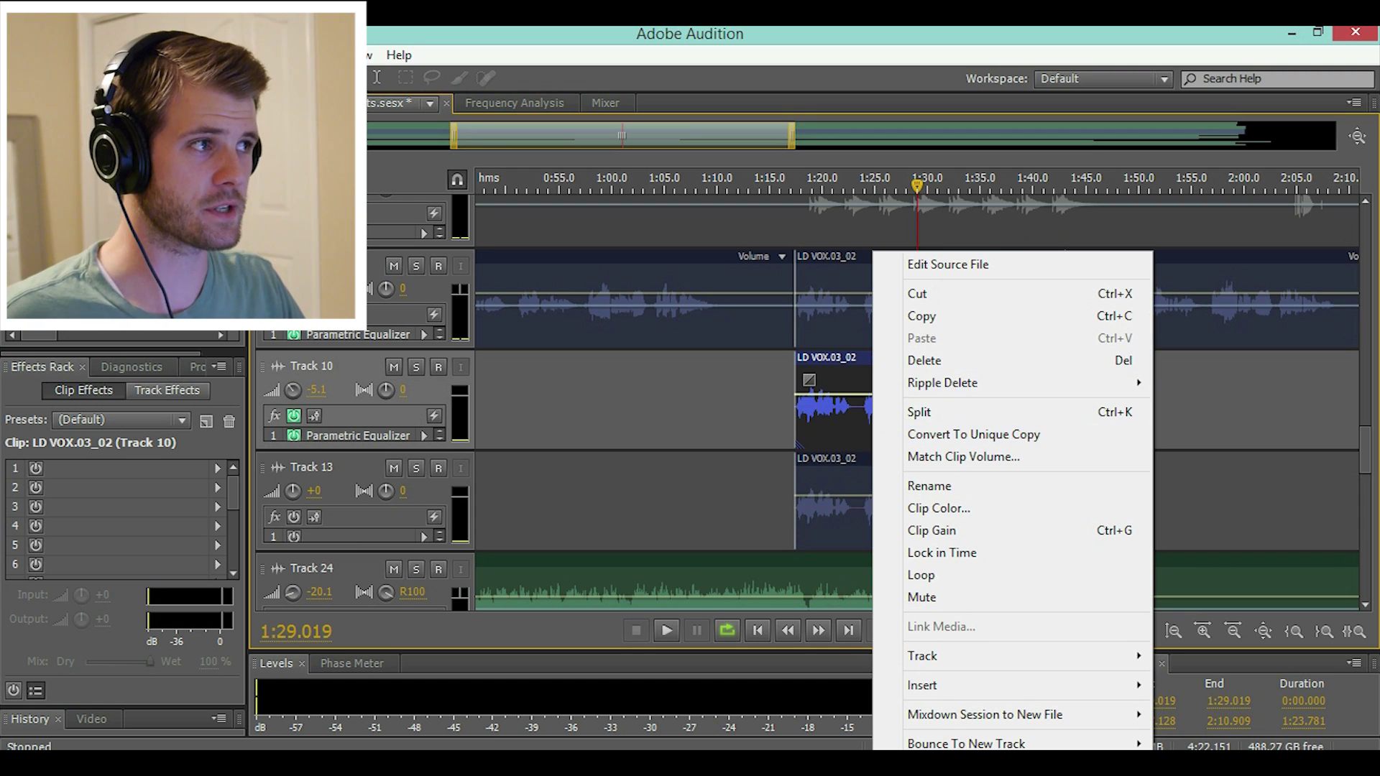
click(971, 434)
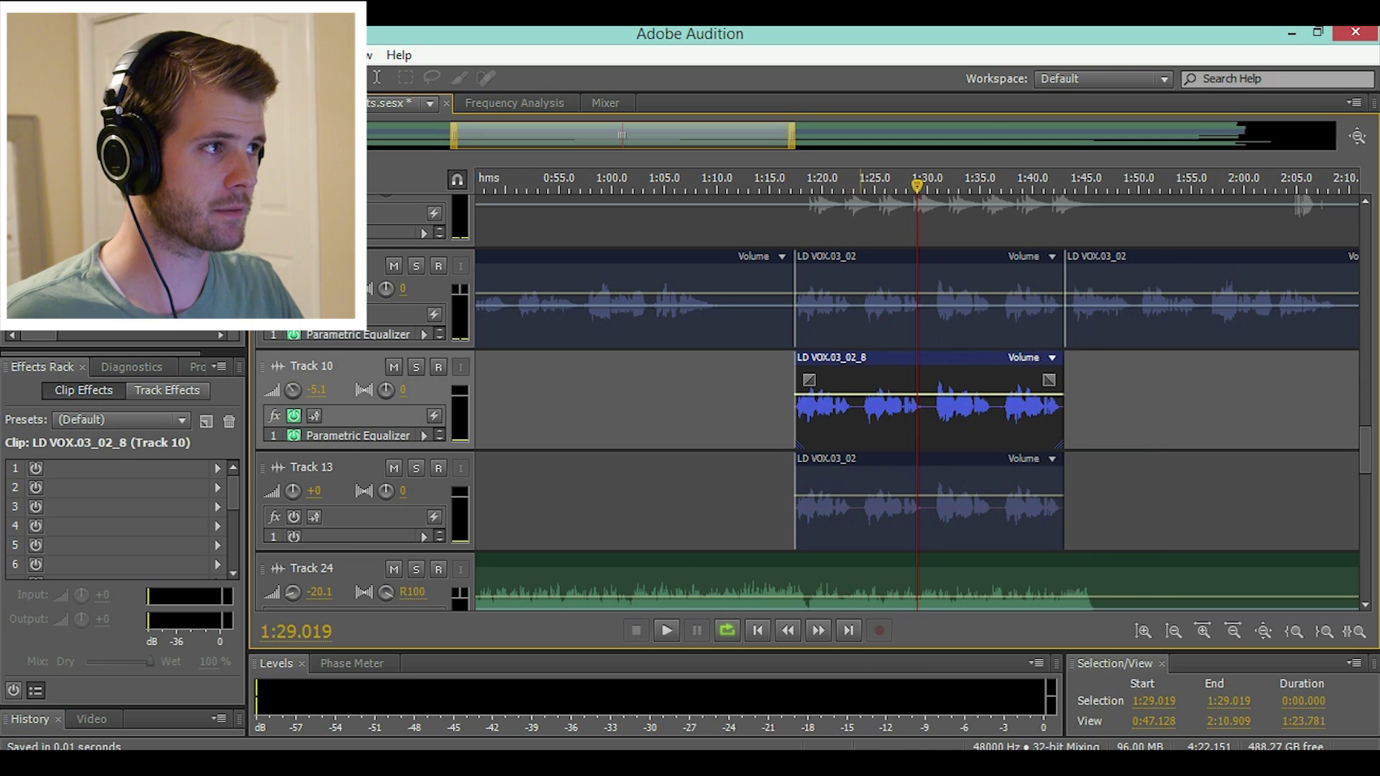
right_click(866, 518)
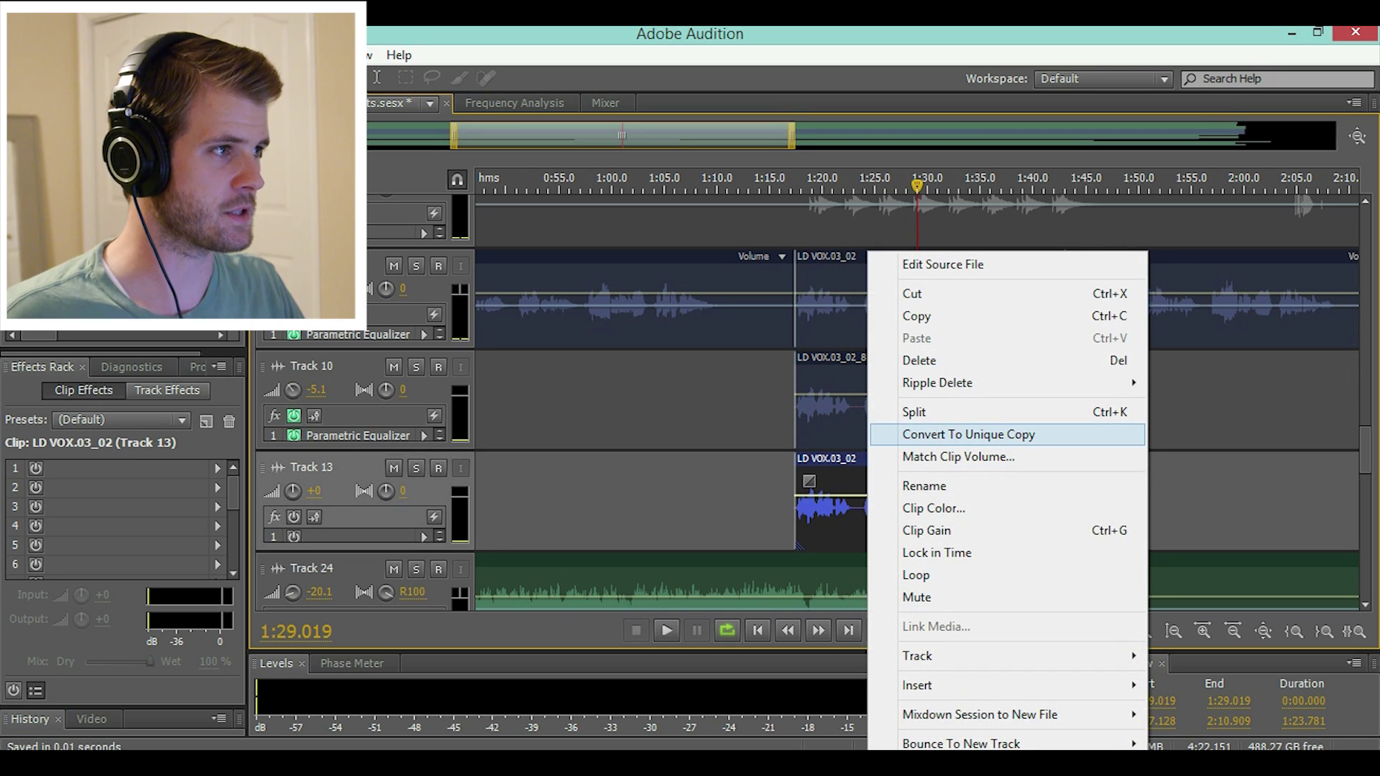
click(963, 434)
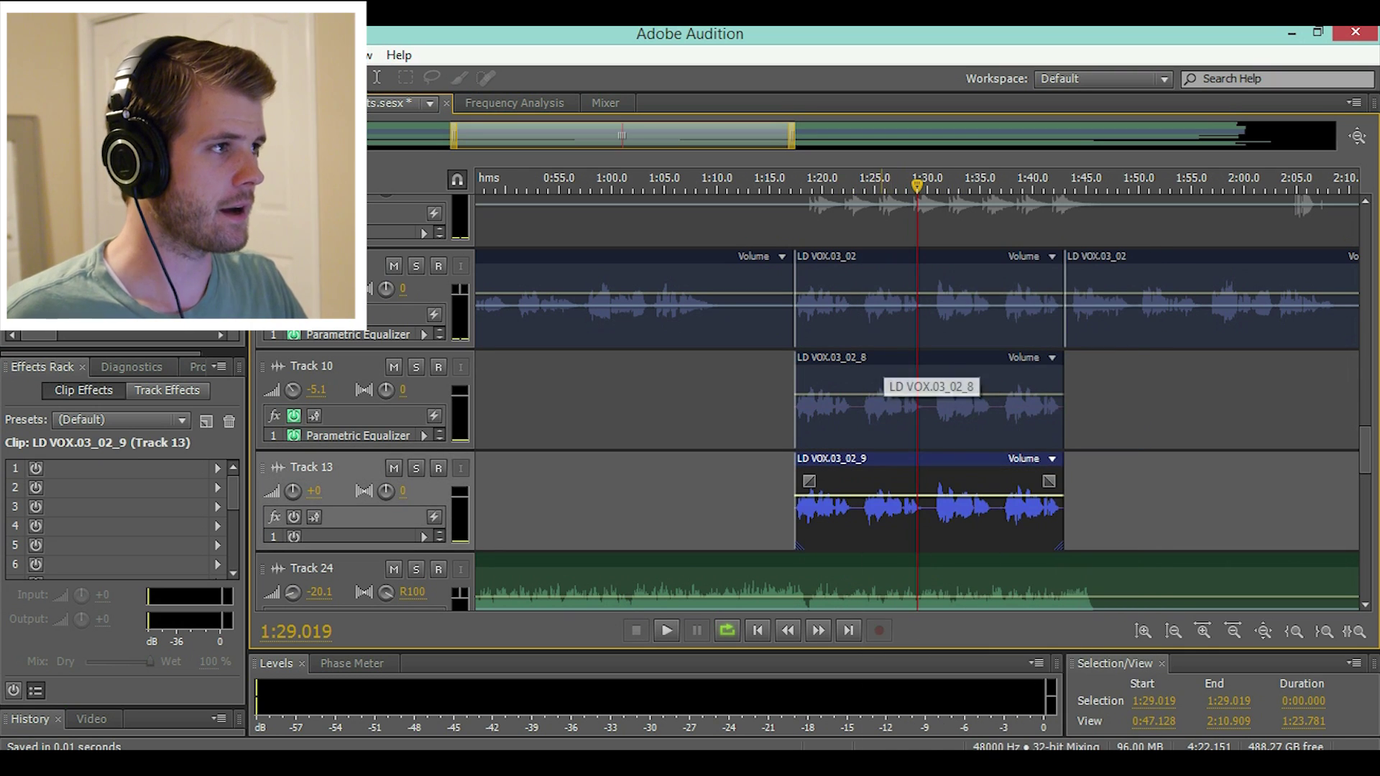
- Apply Stretch and Pitch to the Track 10 clip's file, starting from the (Default) preset with a pitch shift of 0.12 semitones
double_click(881, 370)
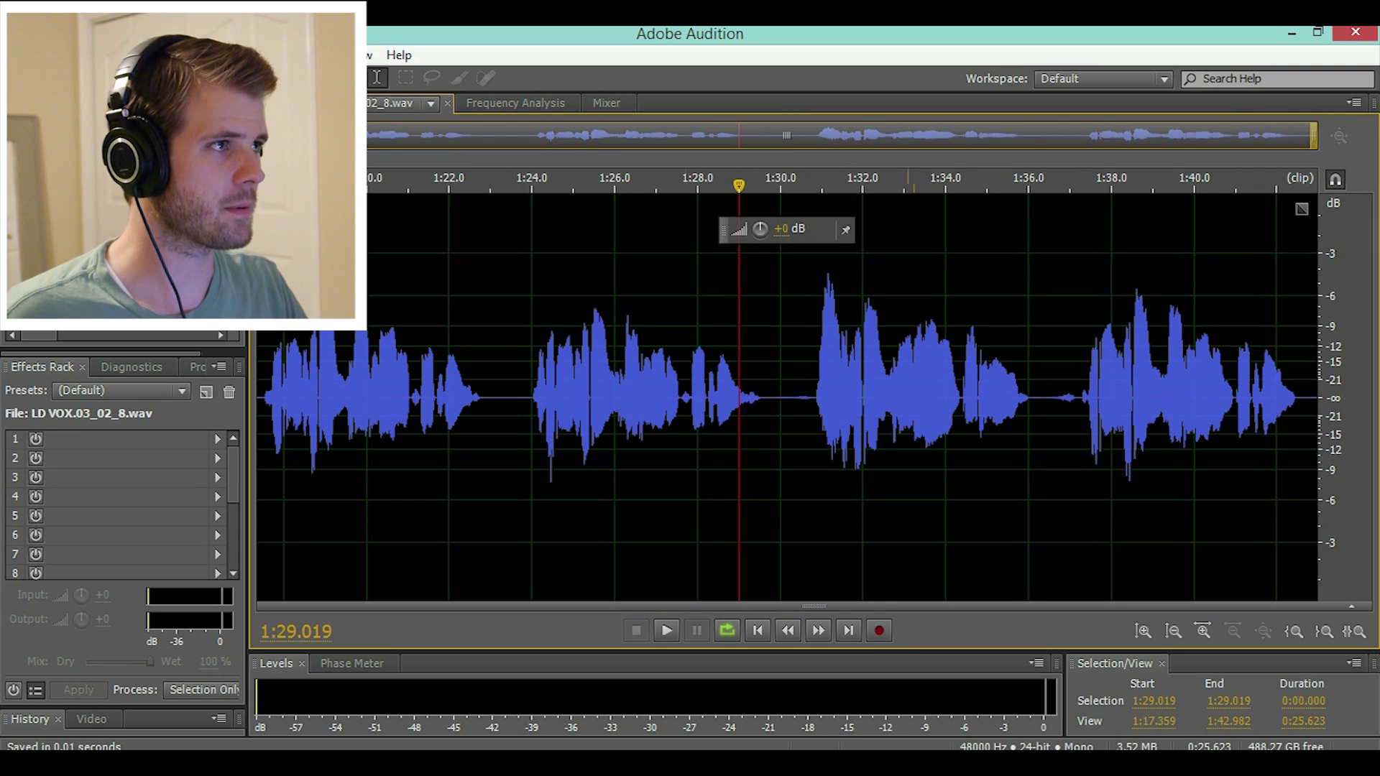
click(193, 55)
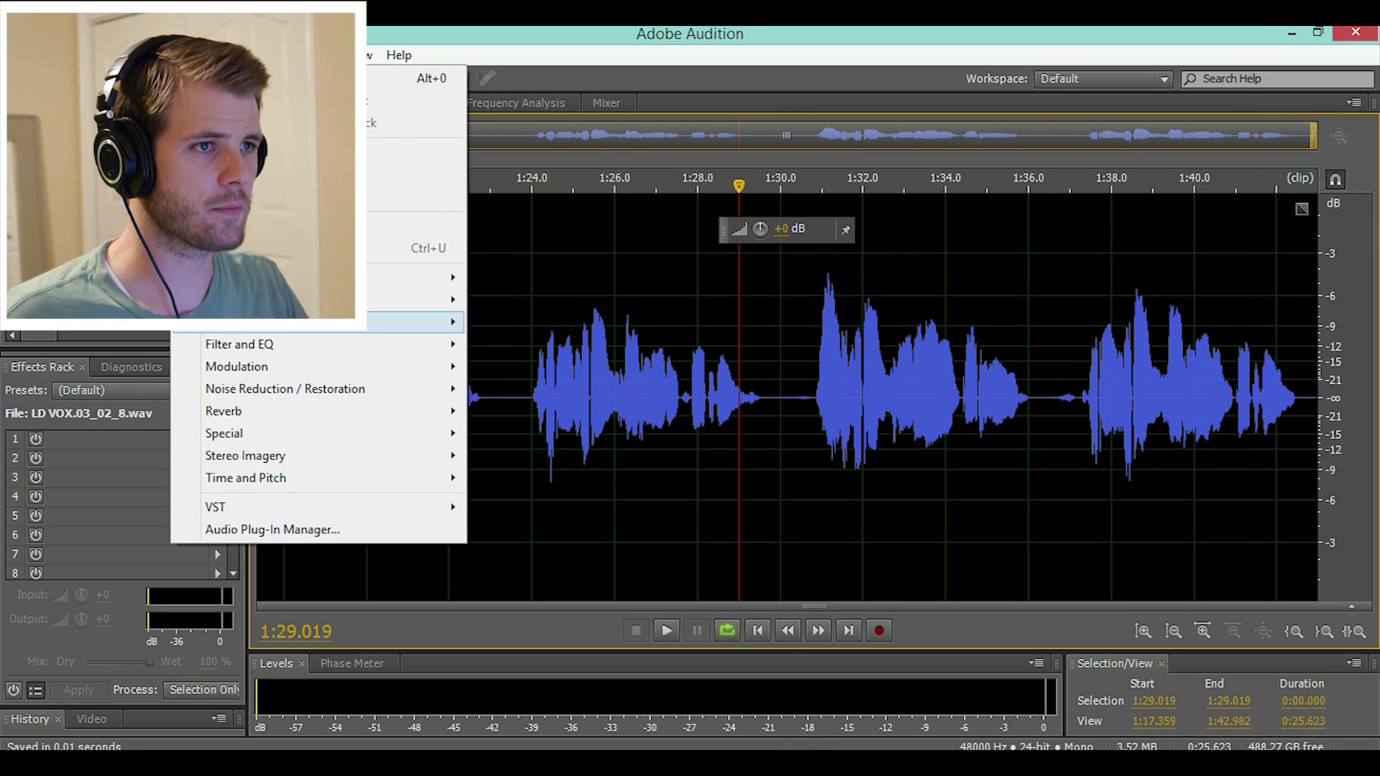
mouse_move(288, 478)
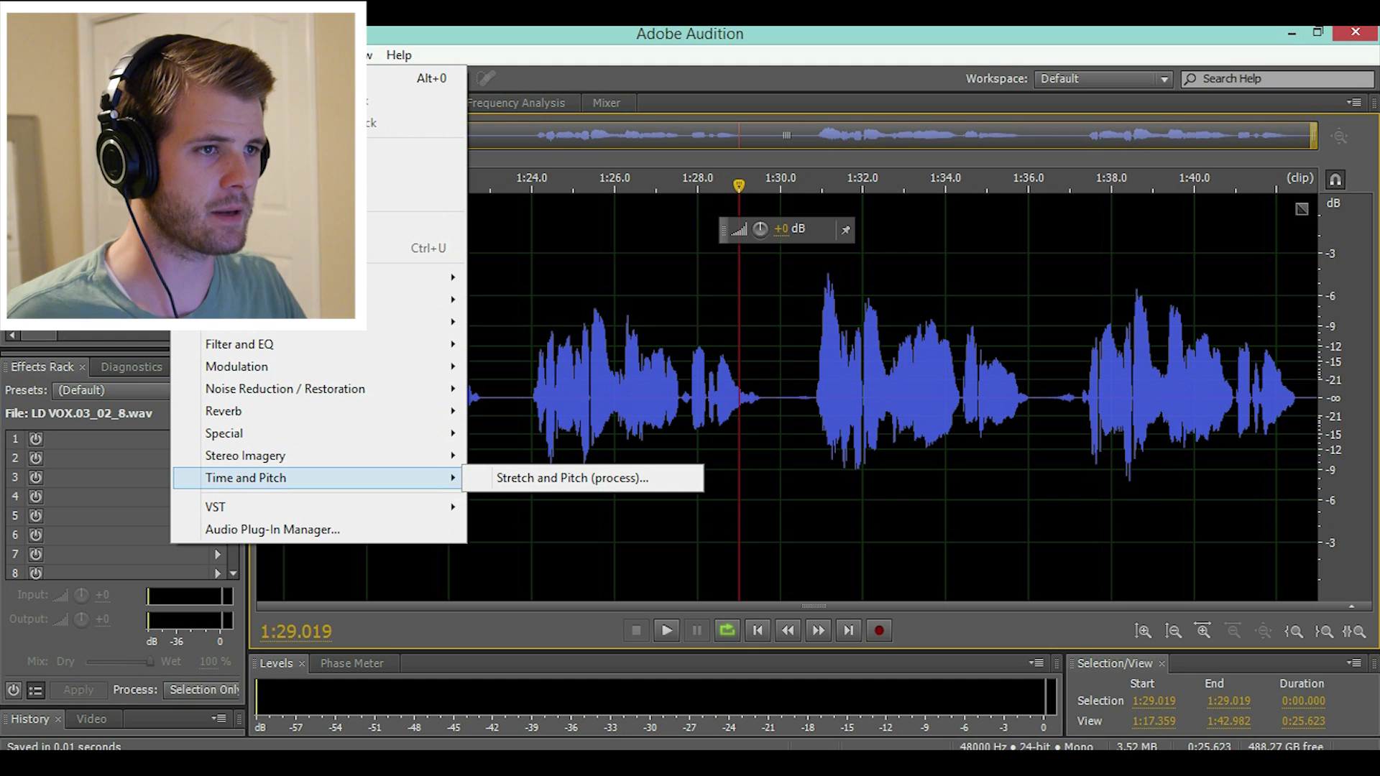
click(572, 478)
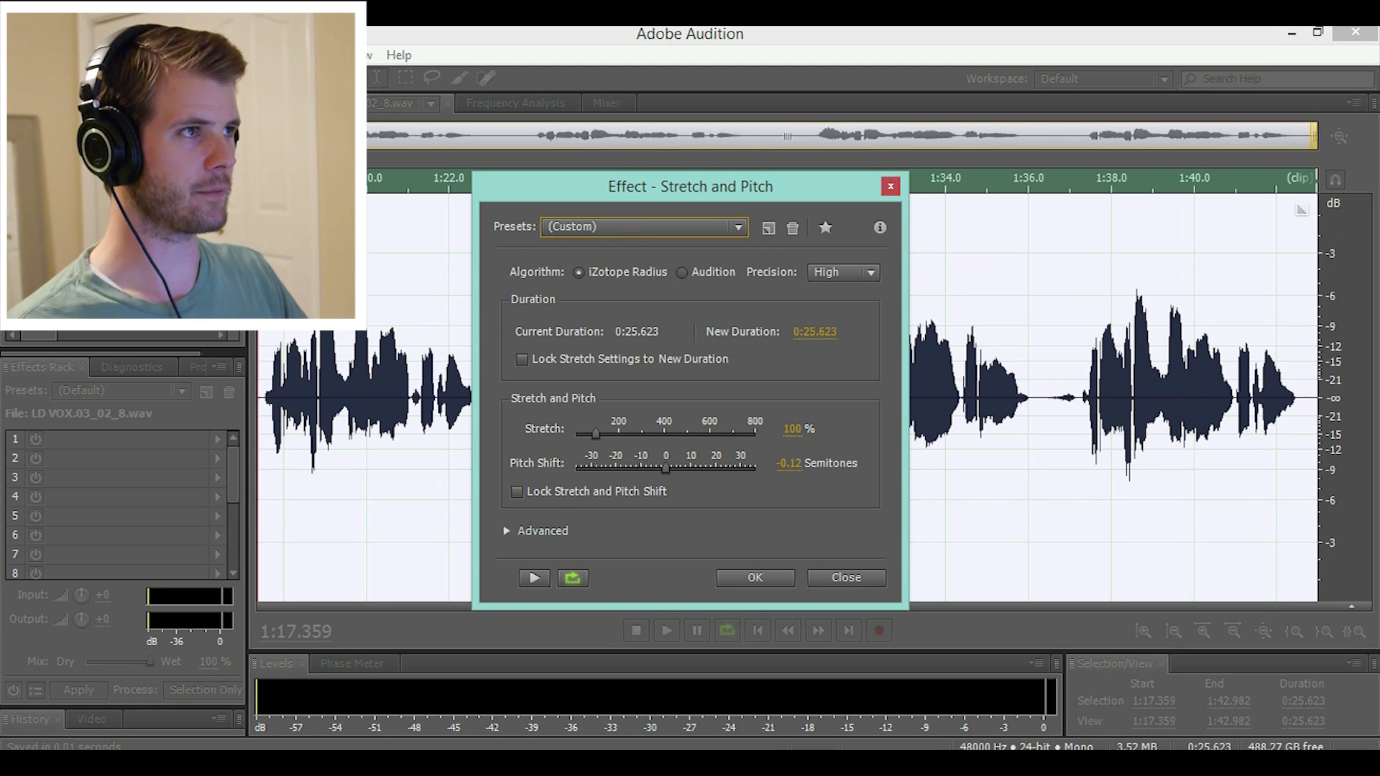
drag(690, 186, 757, 141)
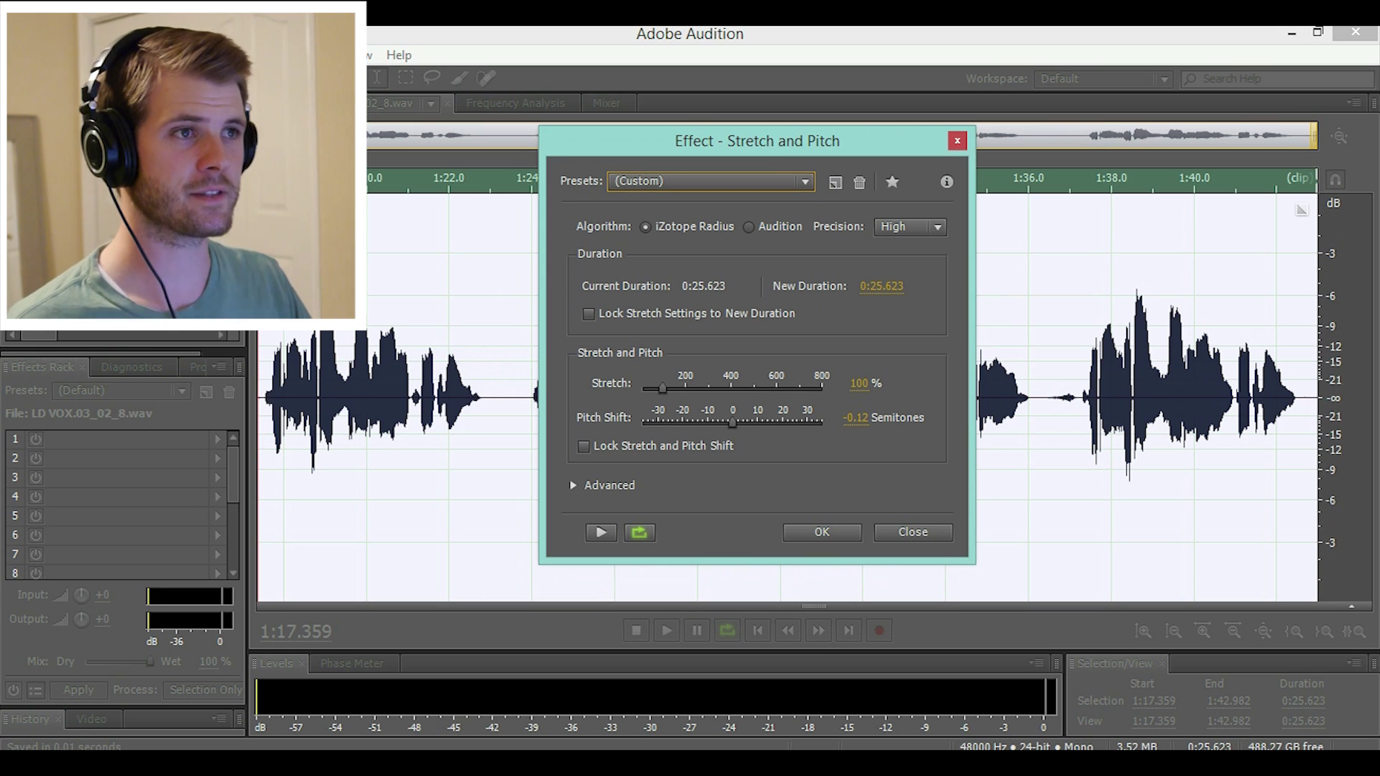
click(711, 181)
click(668, 206)
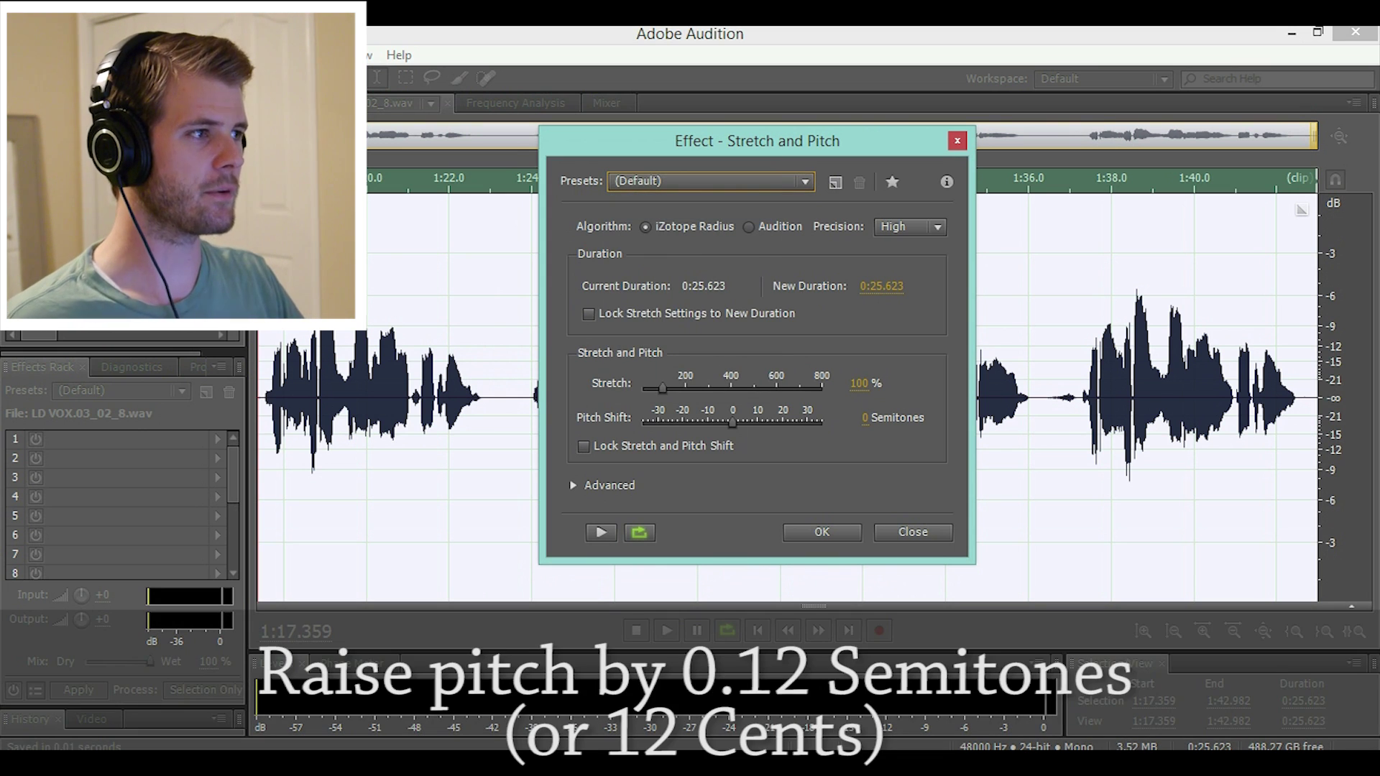
click(865, 418)
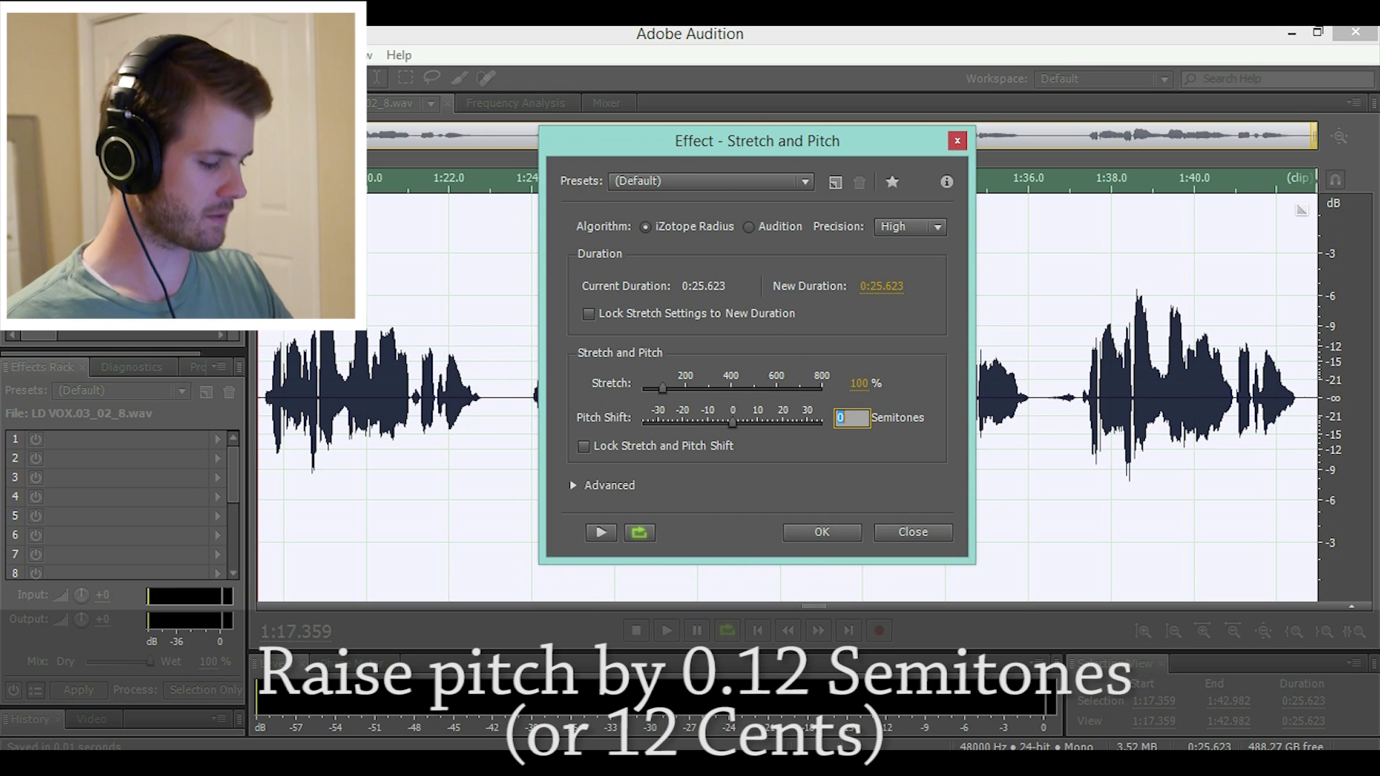
text(0.12)
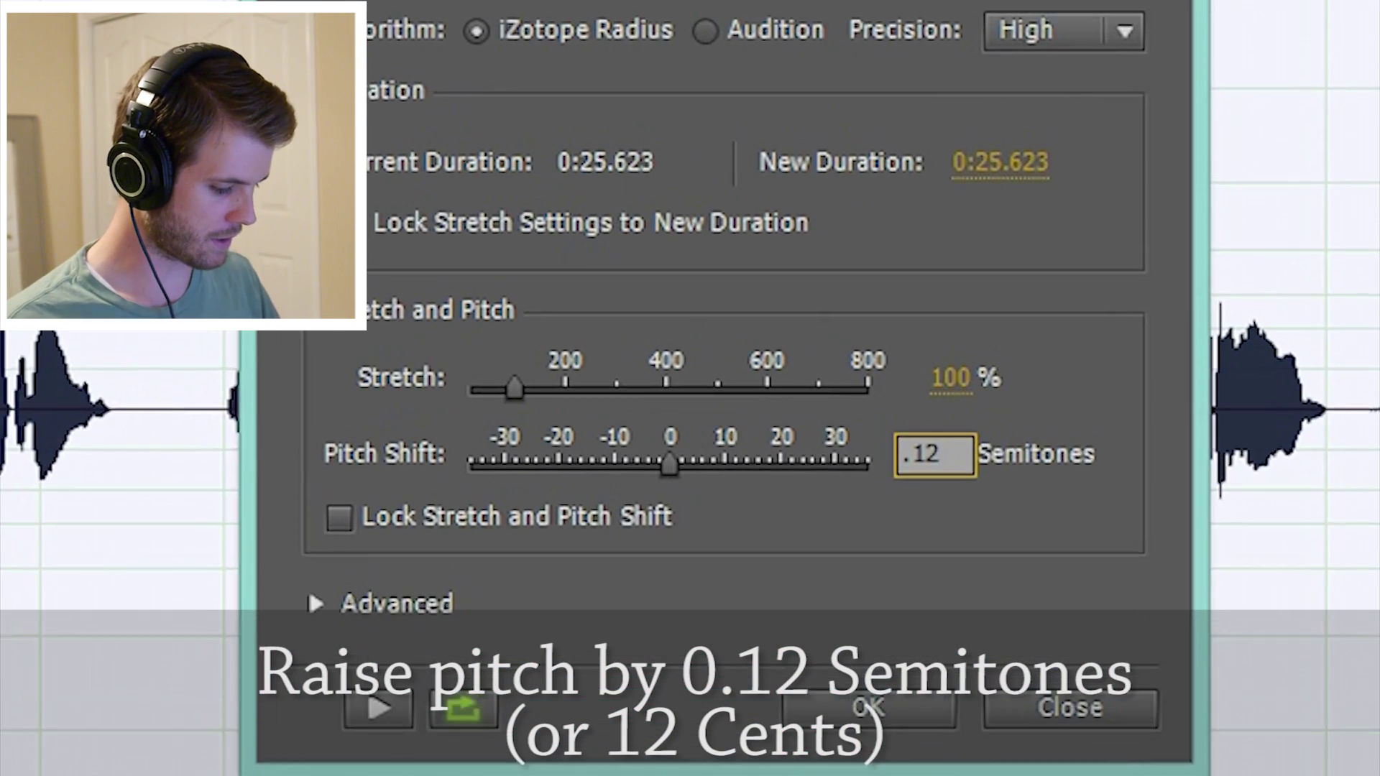
key(Return)
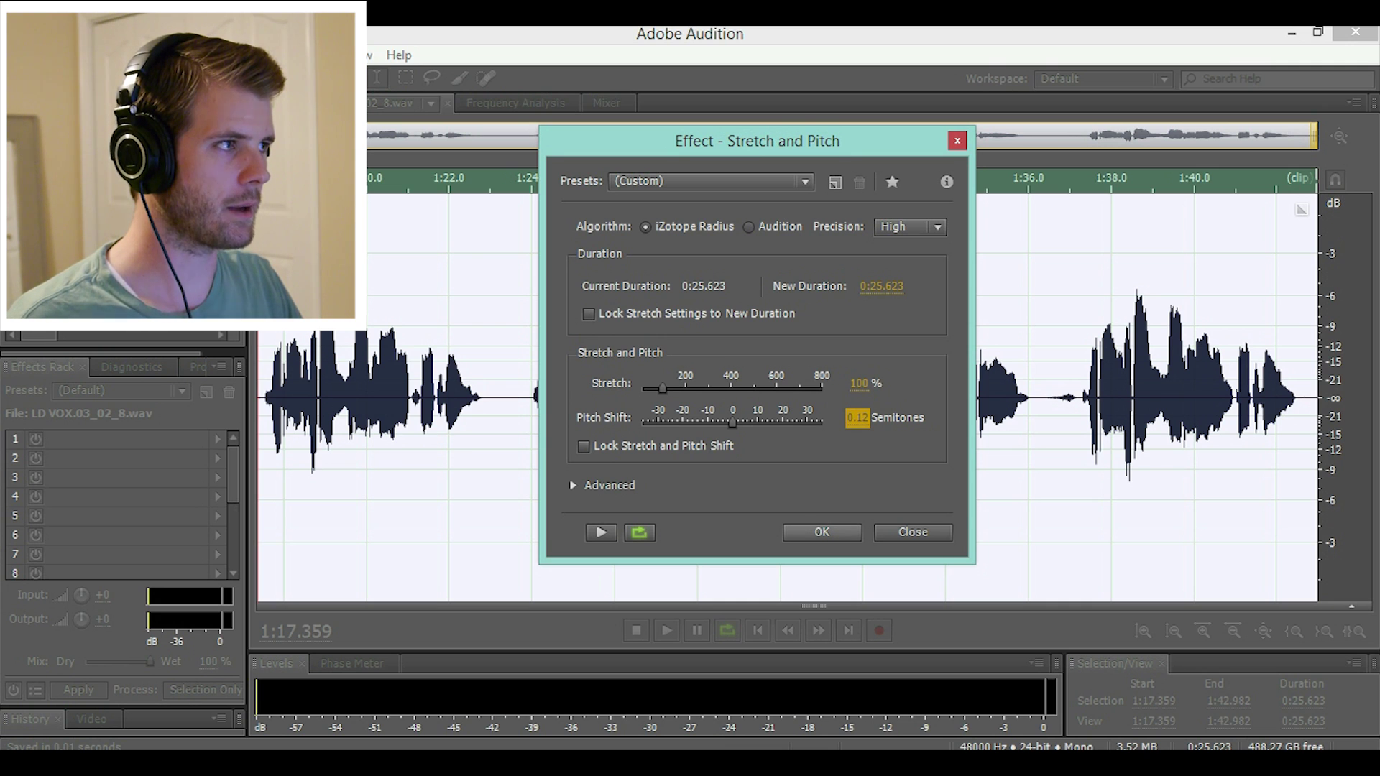
click(822, 532)
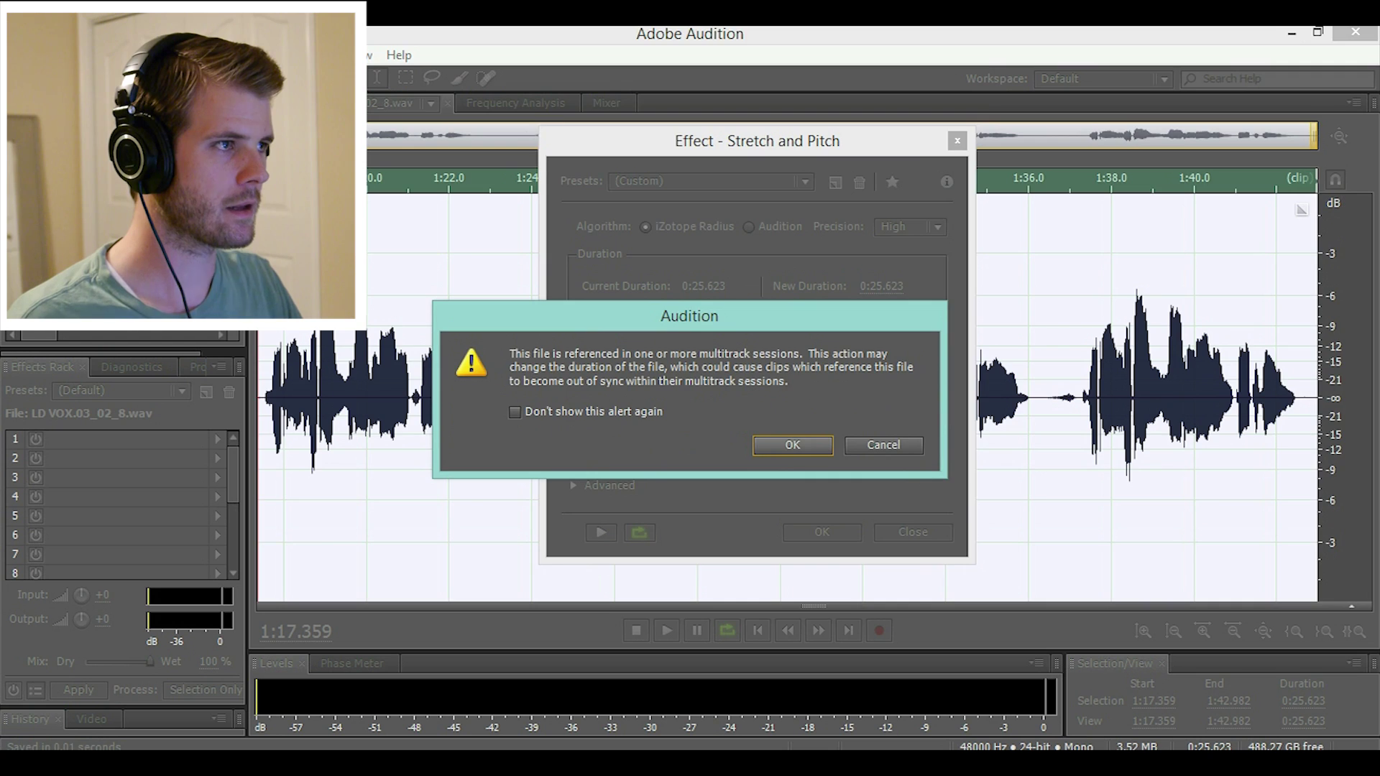
click(791, 444)
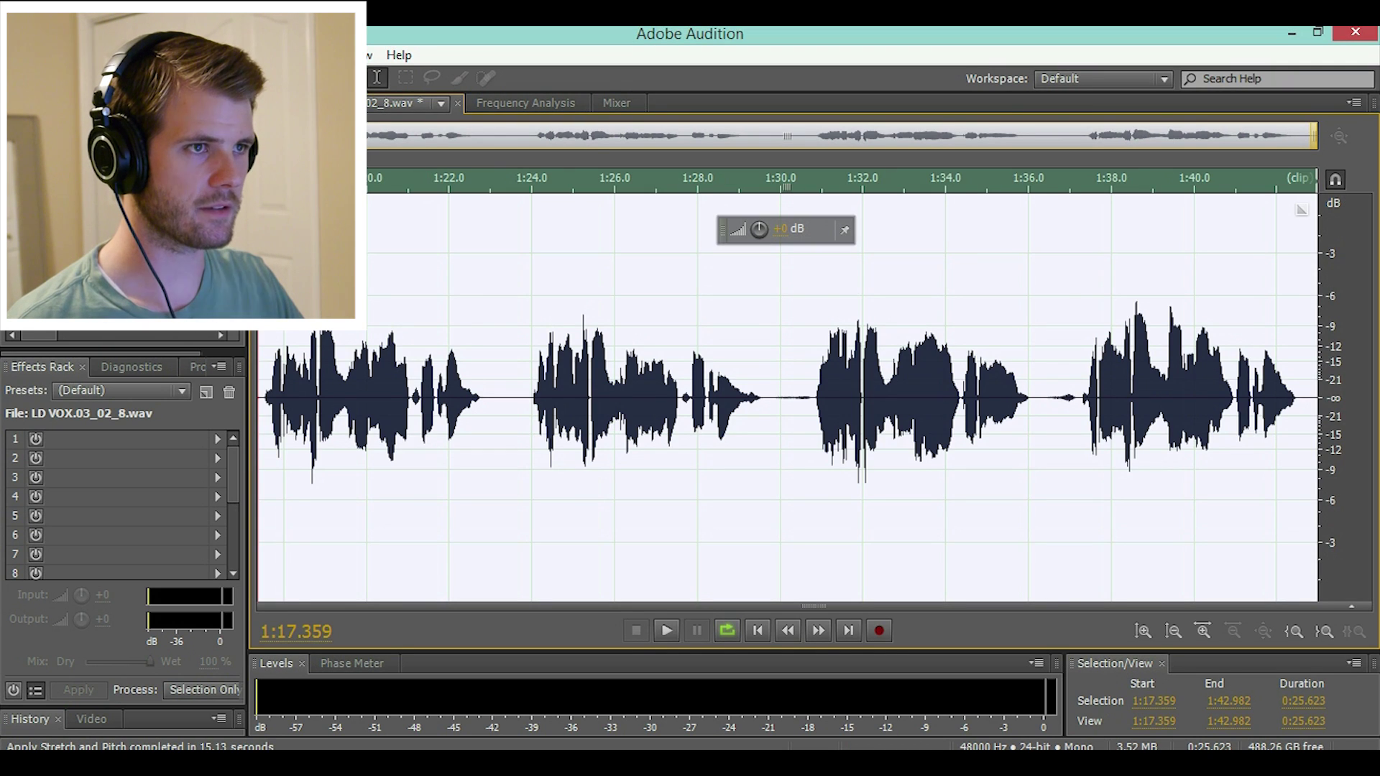
- Play the opening of the pitch-raised vocal and return to the multitrack session
key(space)
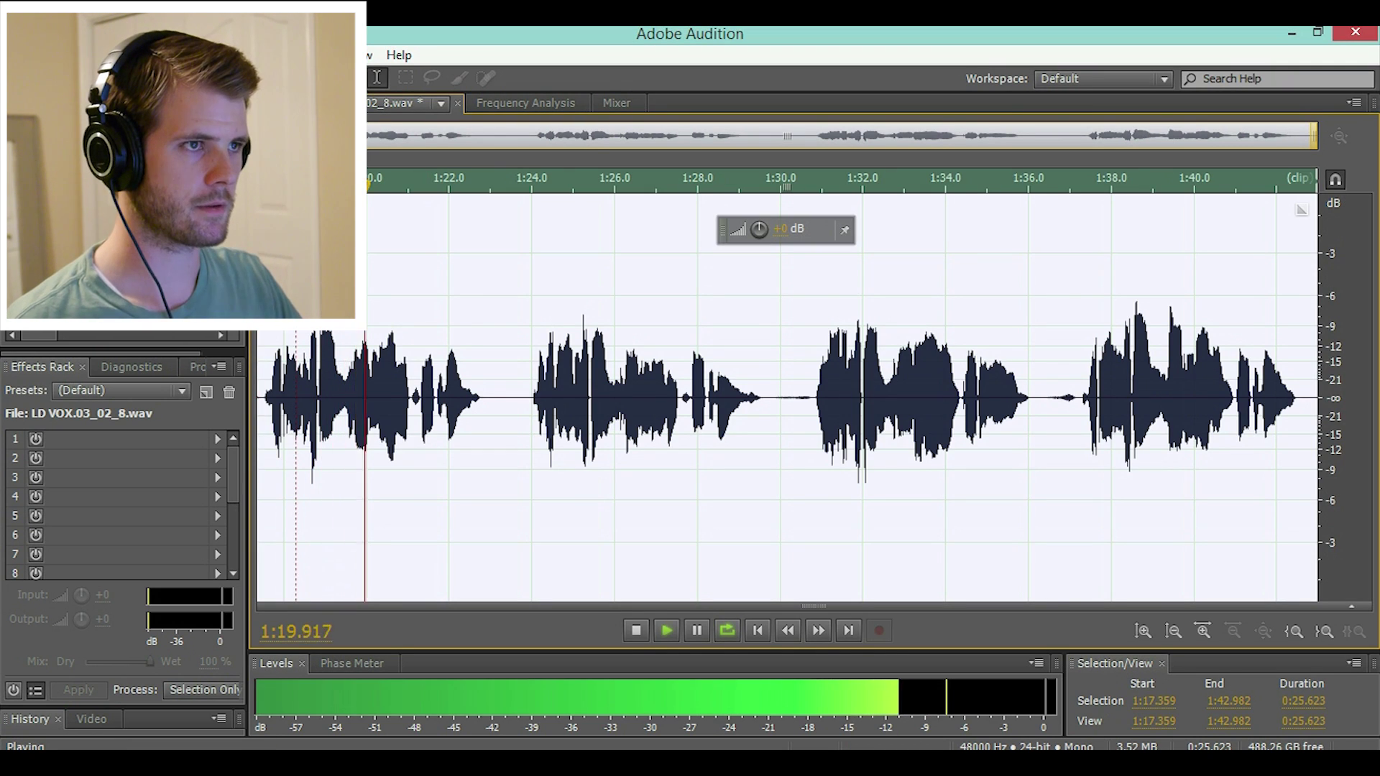
key(space)
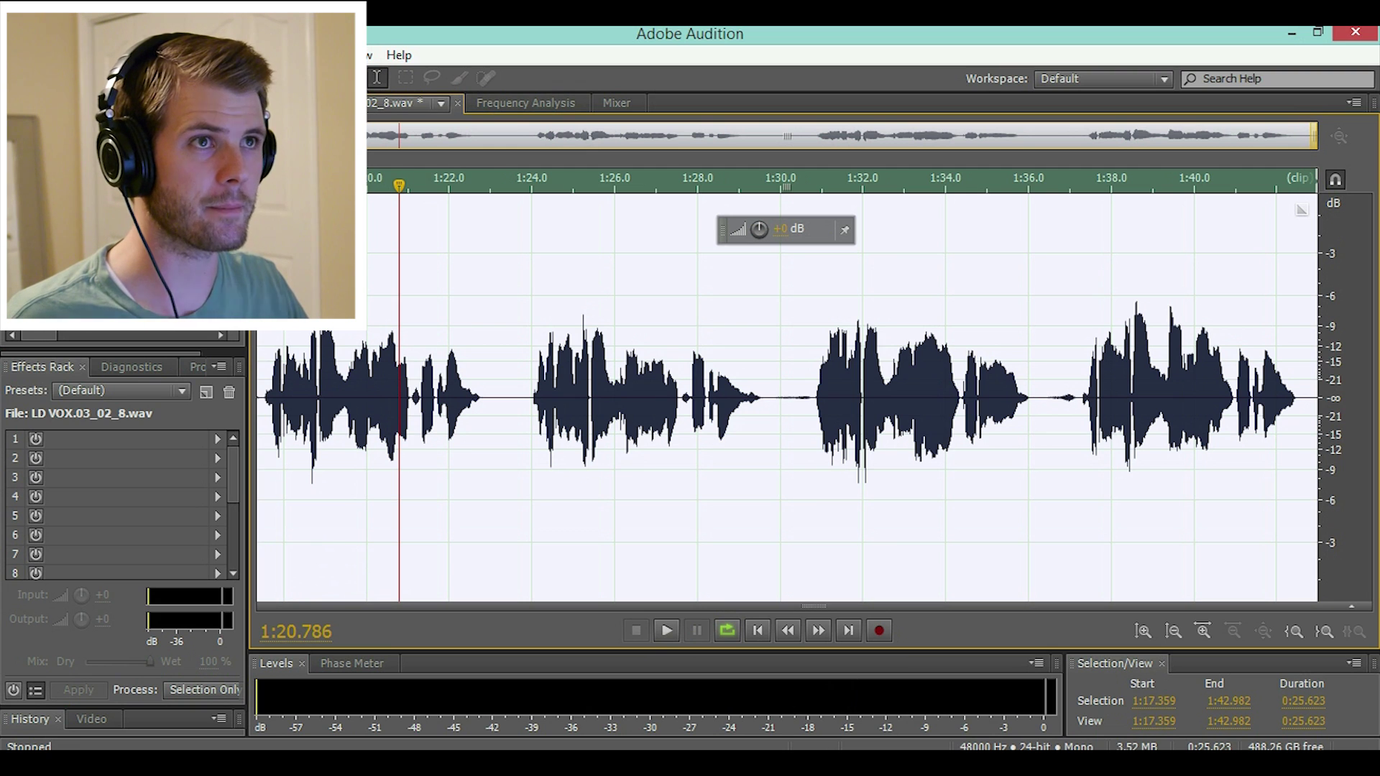
key(8)
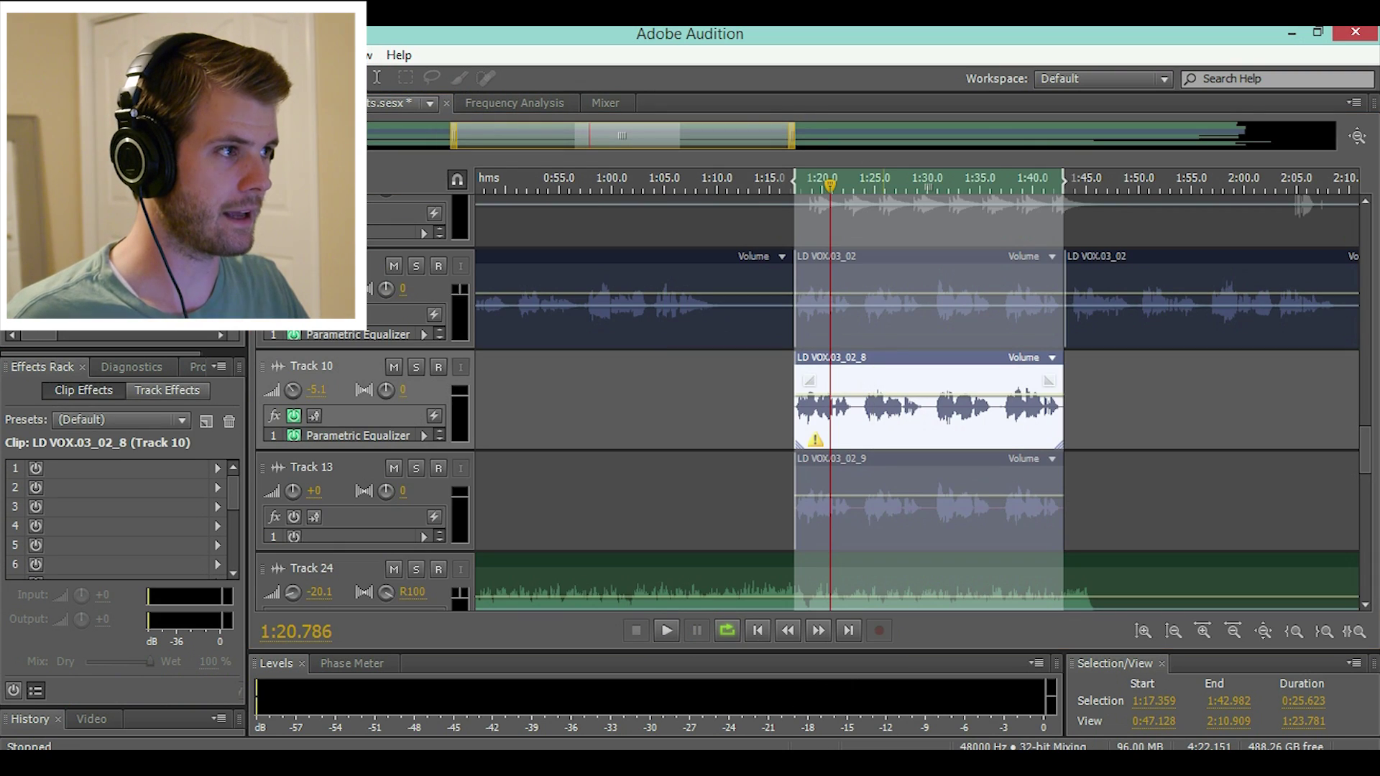
- Apply Stretch and Pitch to the Track 13 clip's file with a pitch shift of -0.12 semitones
double_click(928, 503)
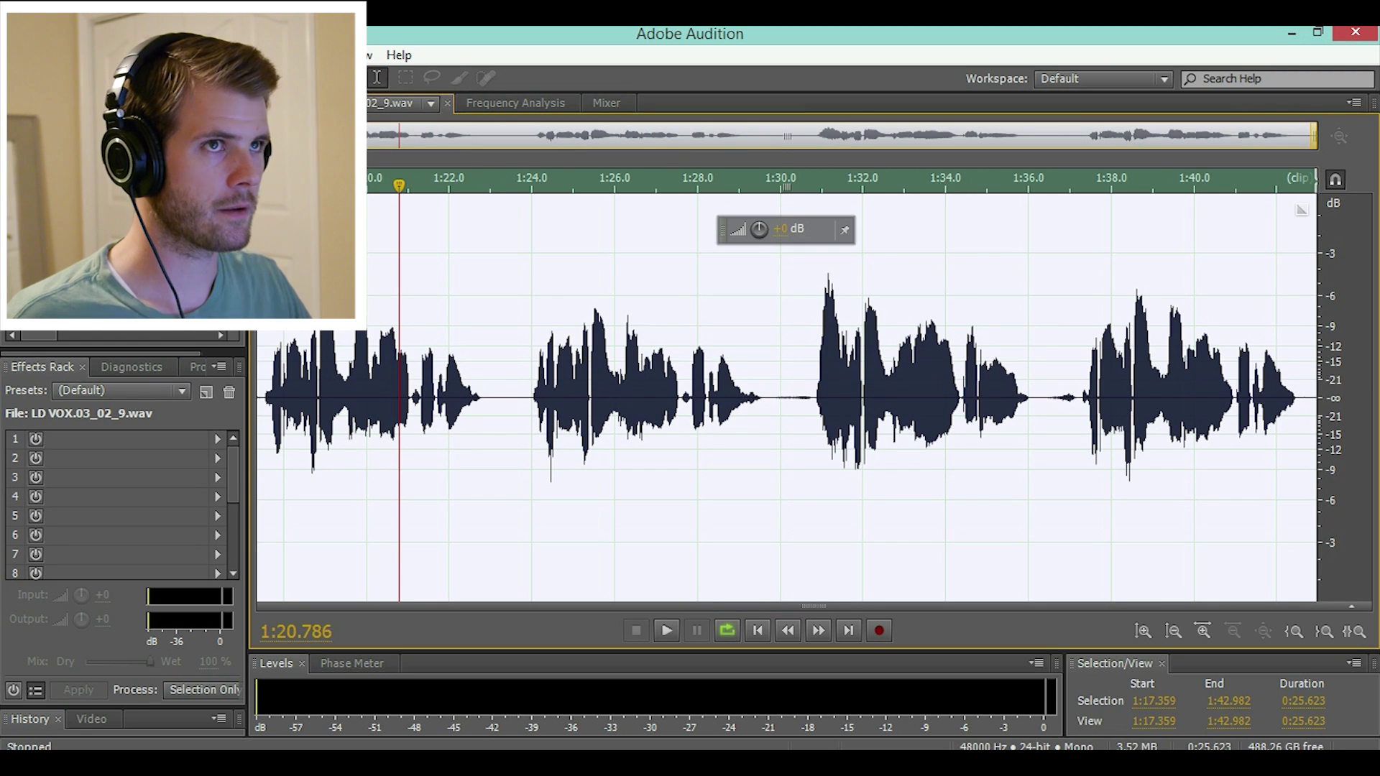
key(alt+s)
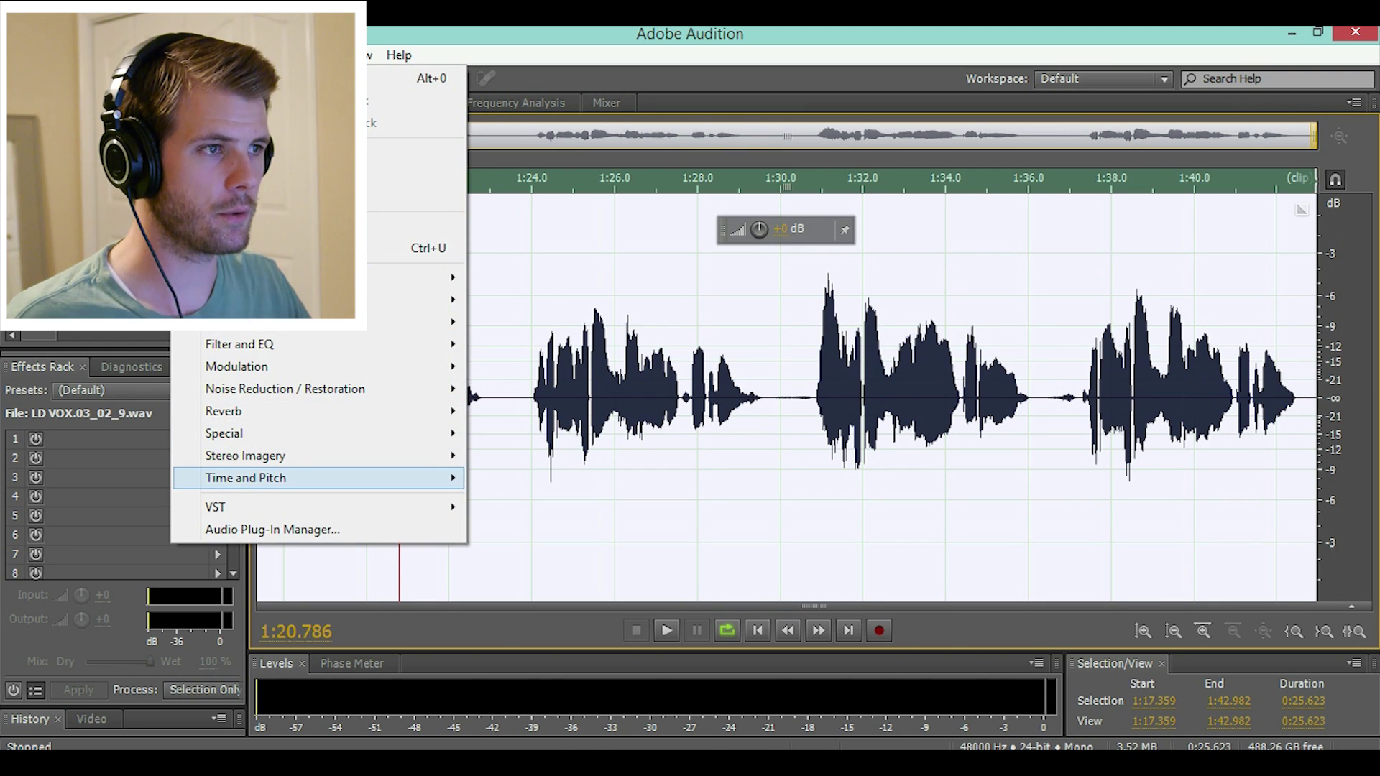
mouse_move(245, 478)
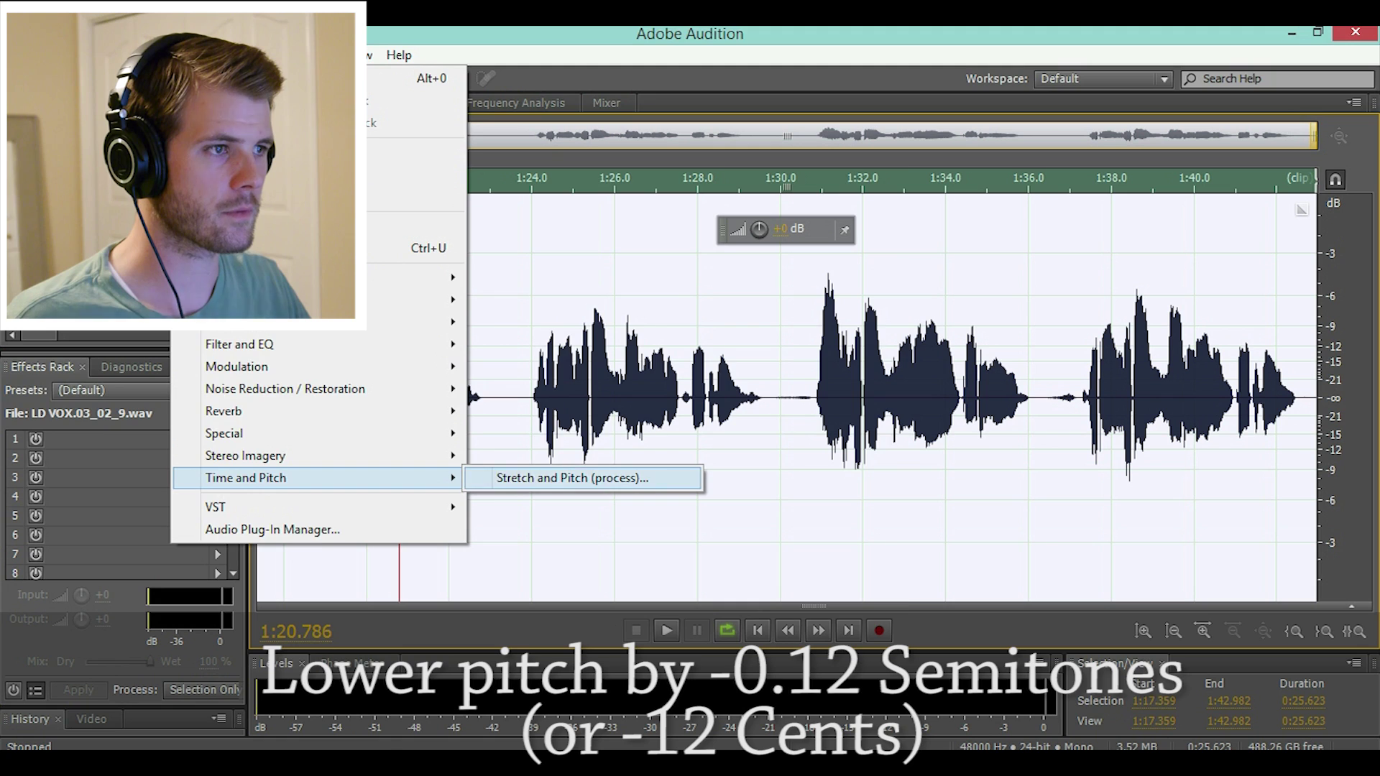
click(573, 478)
click(786, 462)
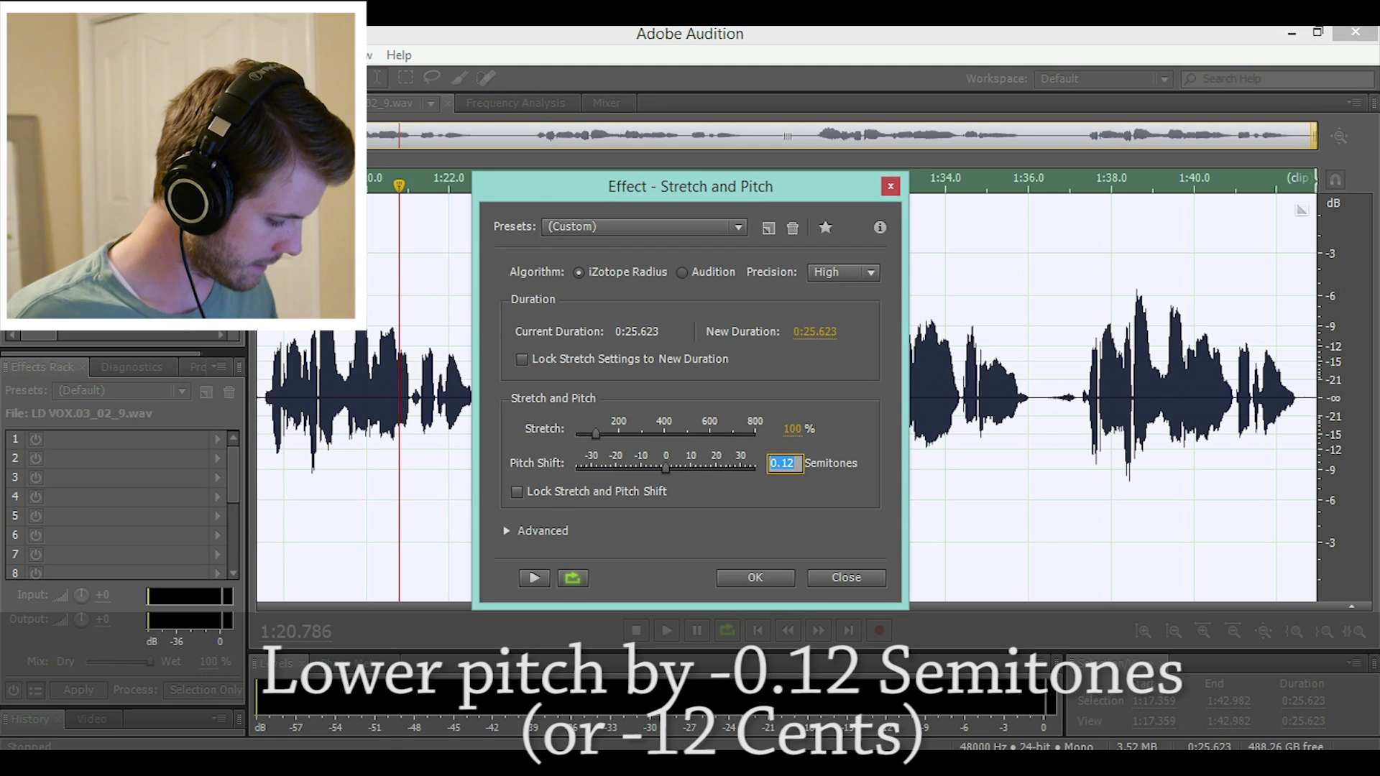
text(-.12)
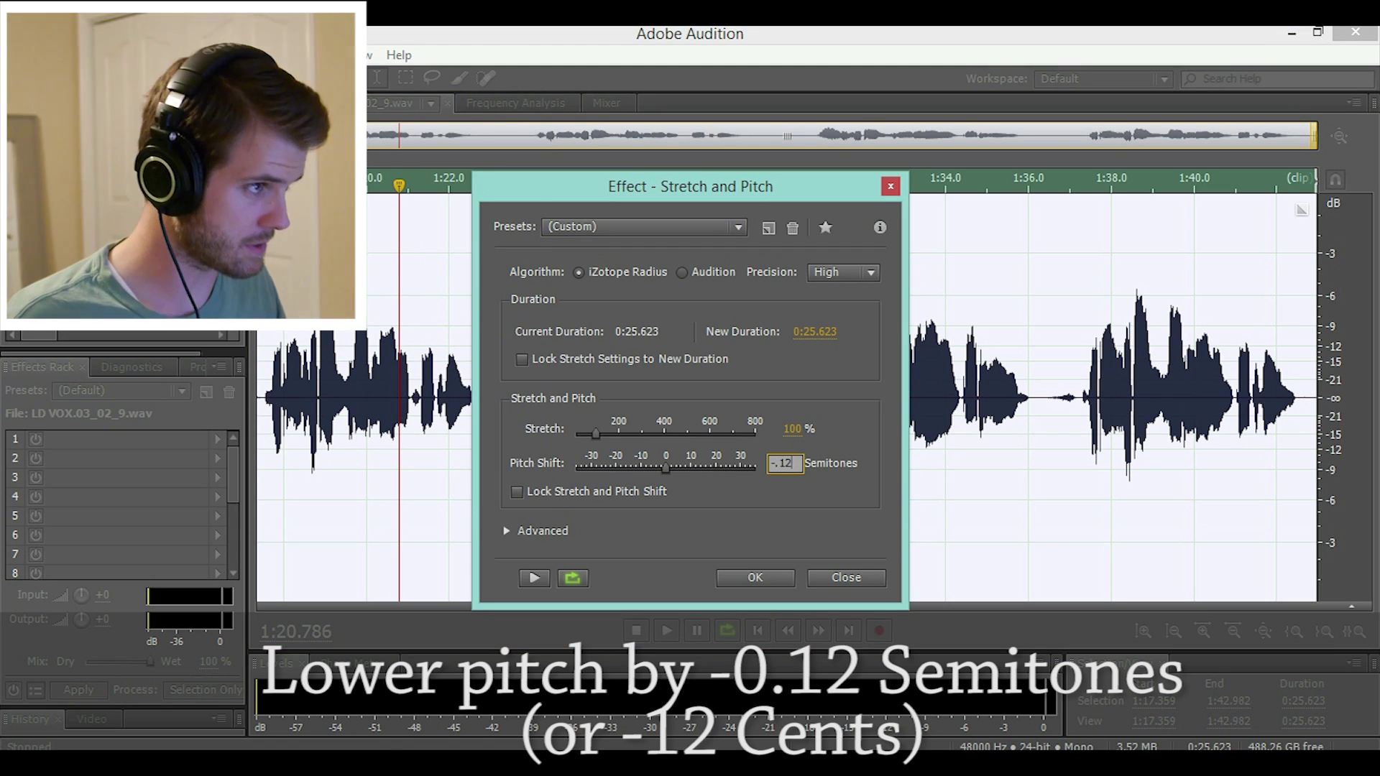
key(Return)
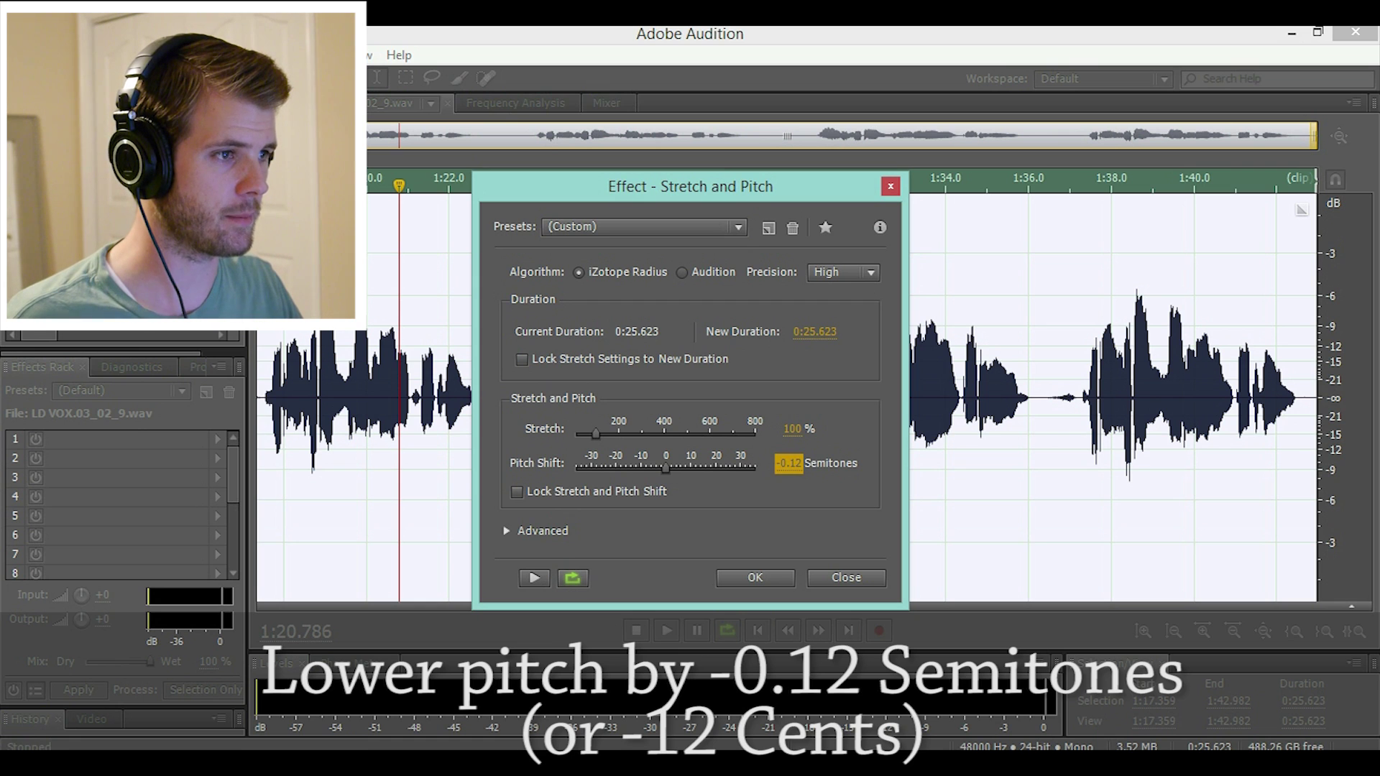
click(755, 577)
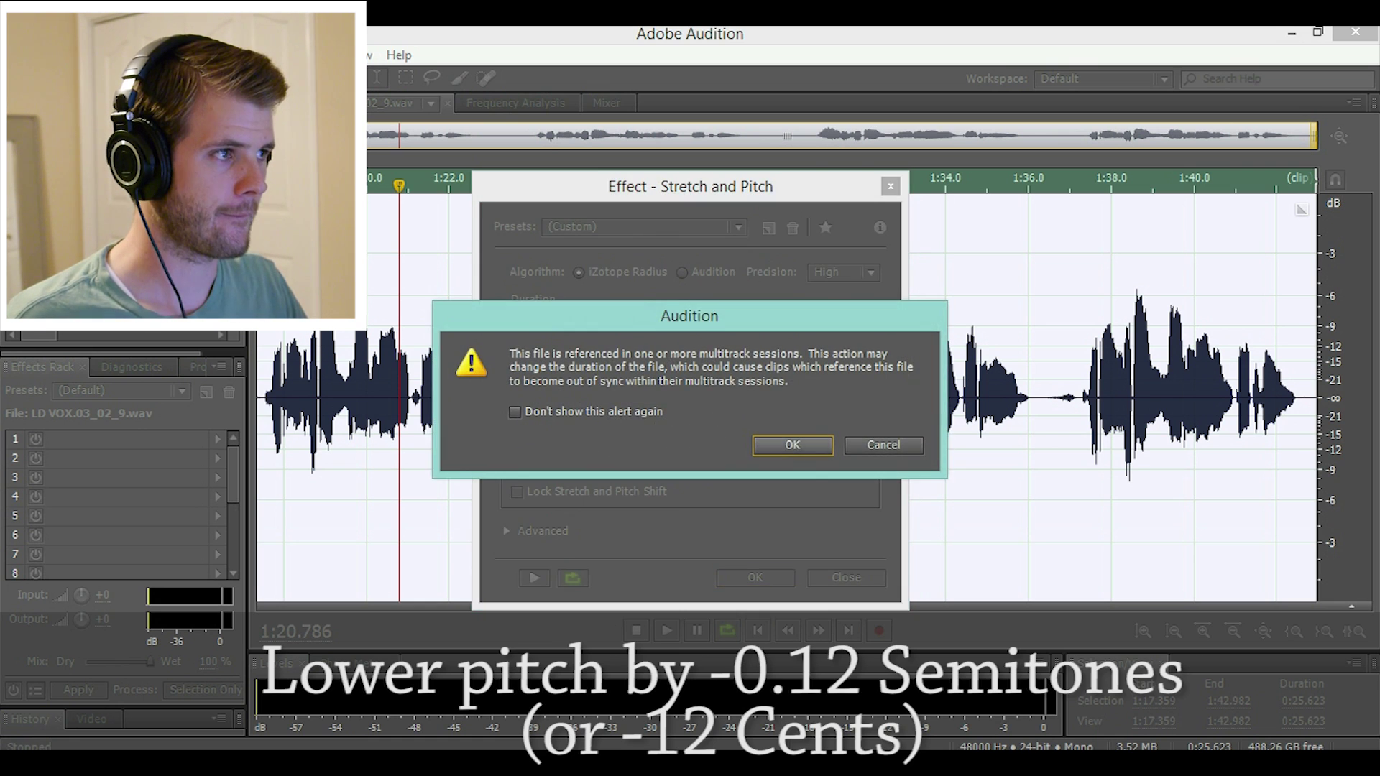
click(794, 444)
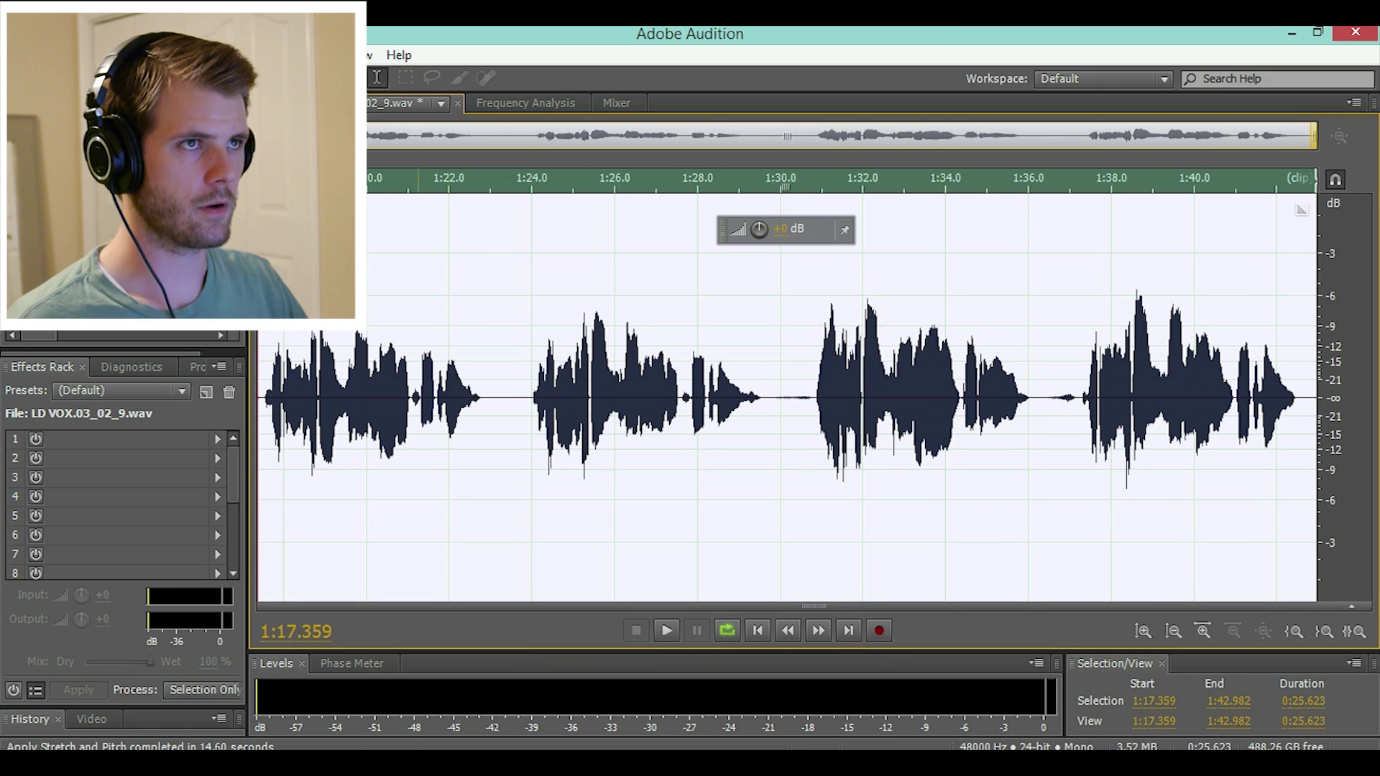
- Play the opening of the pitch-lowered vocal and go back to the multitrack session
key(space)
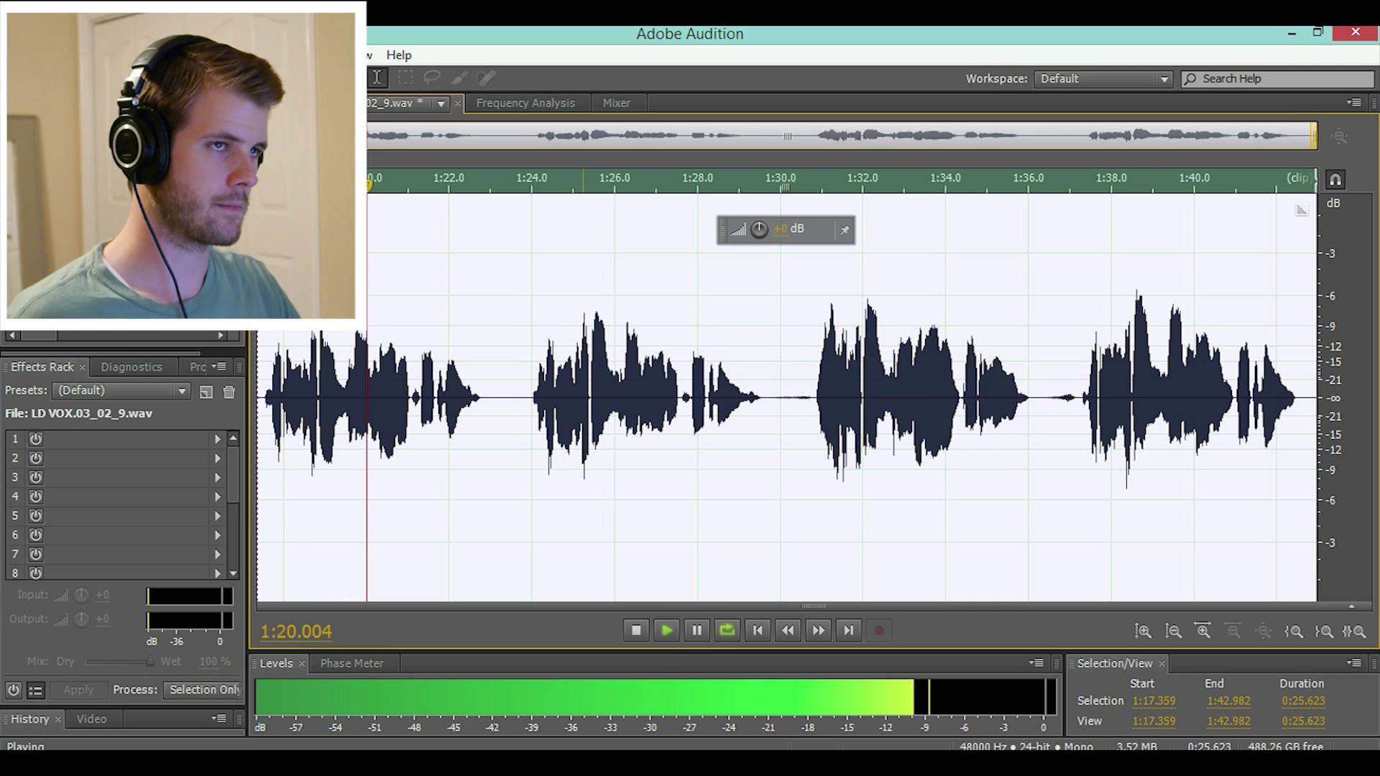
key(space)
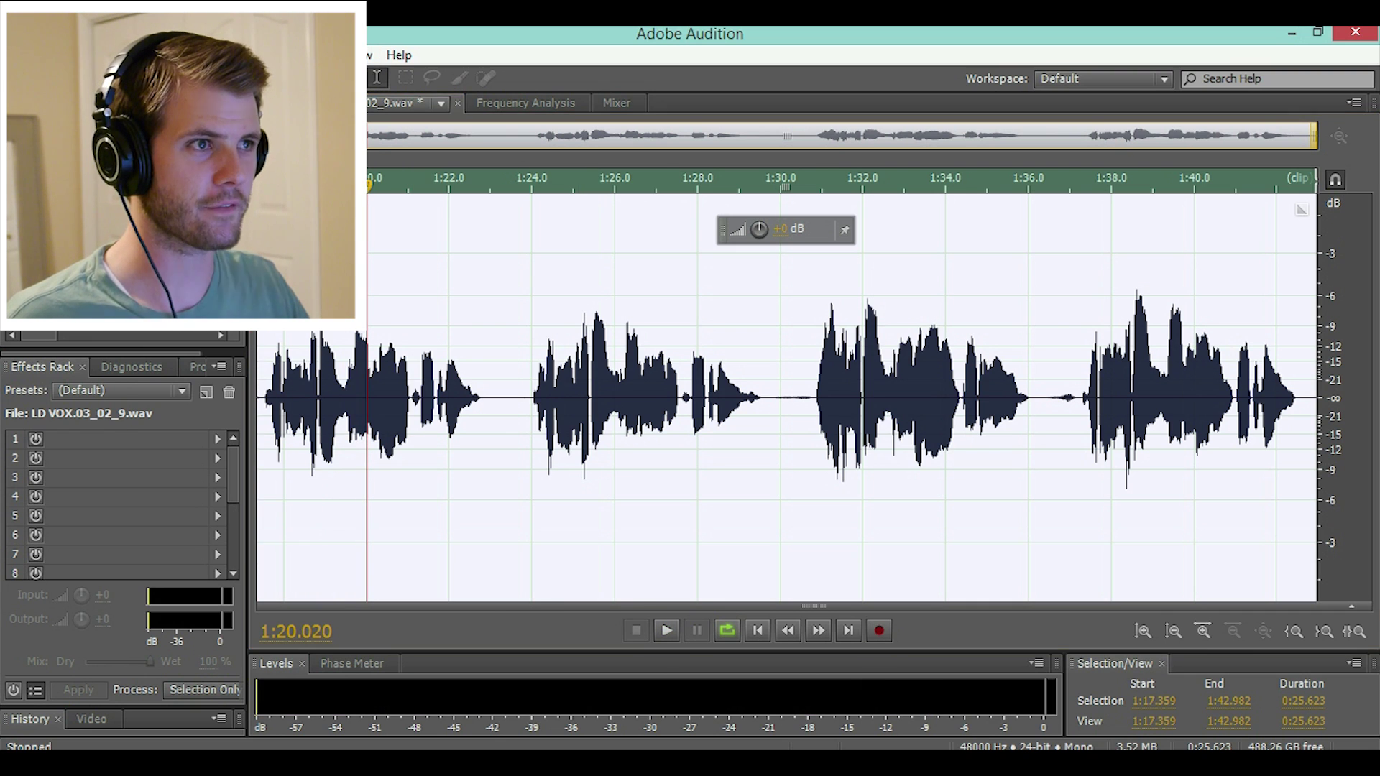
key(0)
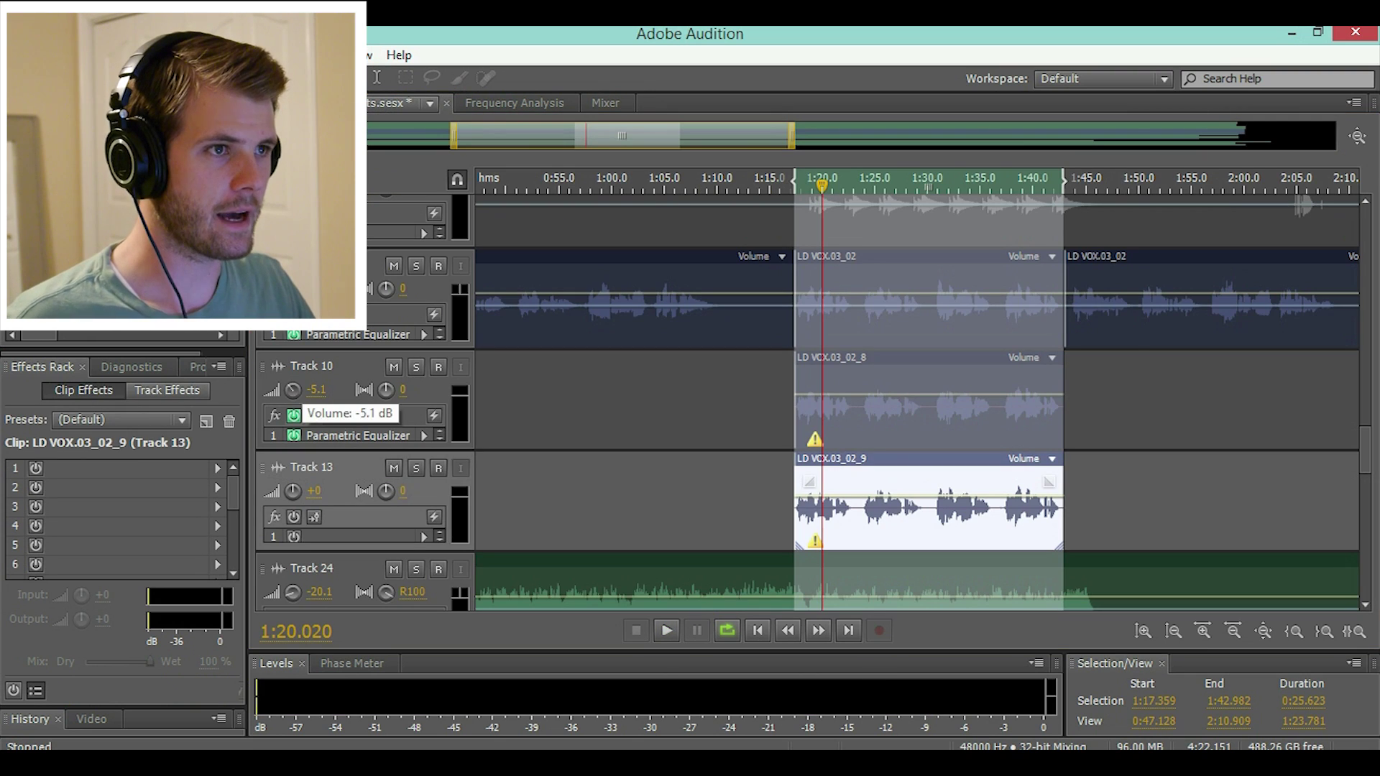
- Set Track 10 to -10.2 dB volume with pan L100, and Track 13 to -12 dB with pan R100
drag(292, 490, 293, 511)
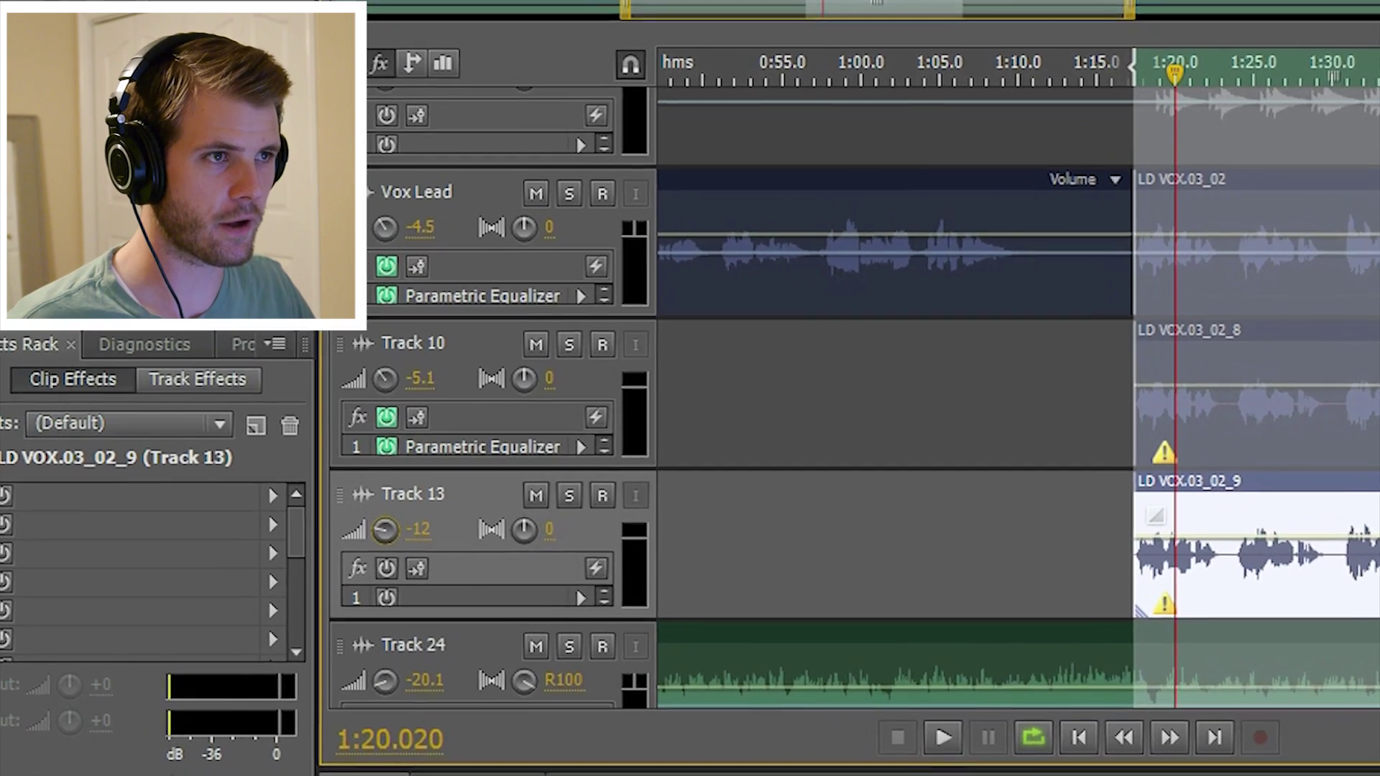
drag(385, 379, 385, 401)
drag(719, 363, 719, 424)
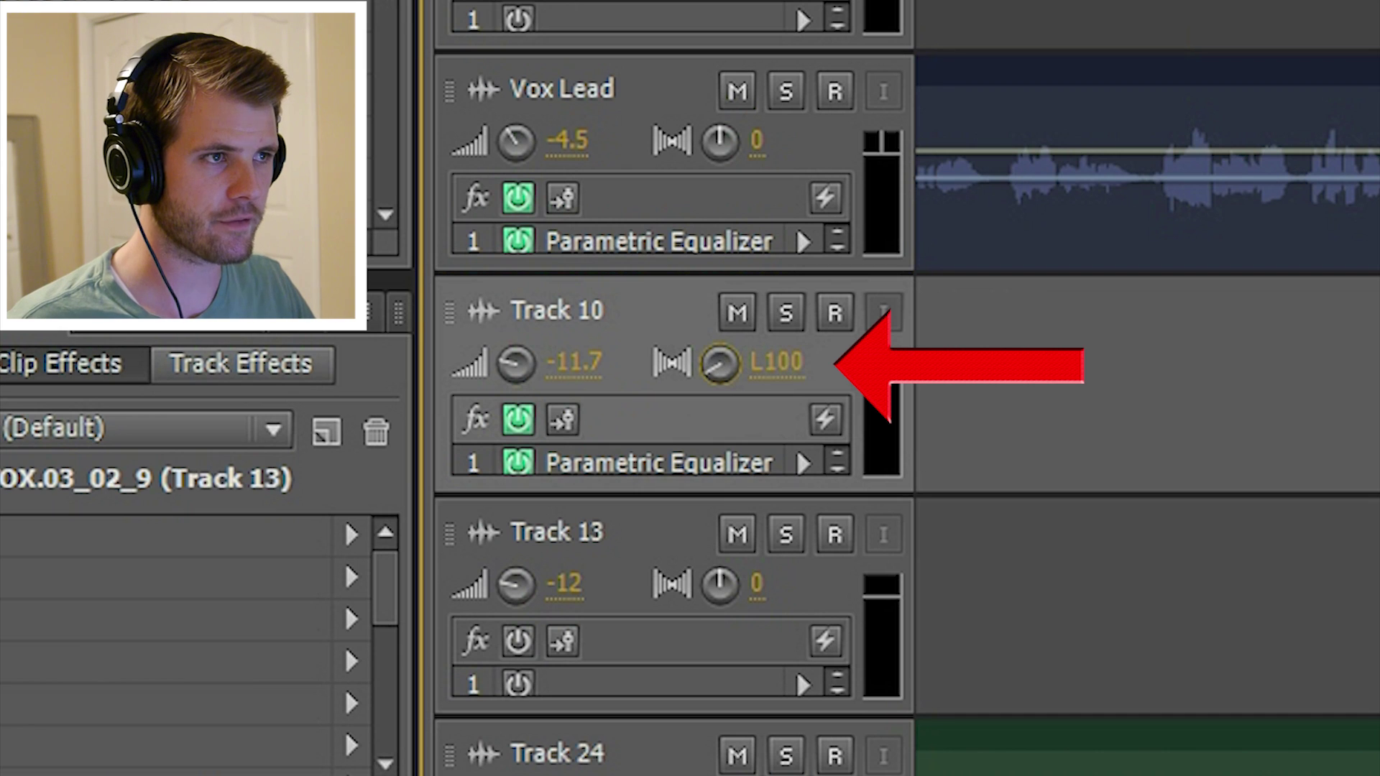
drag(720, 584, 719, 535)
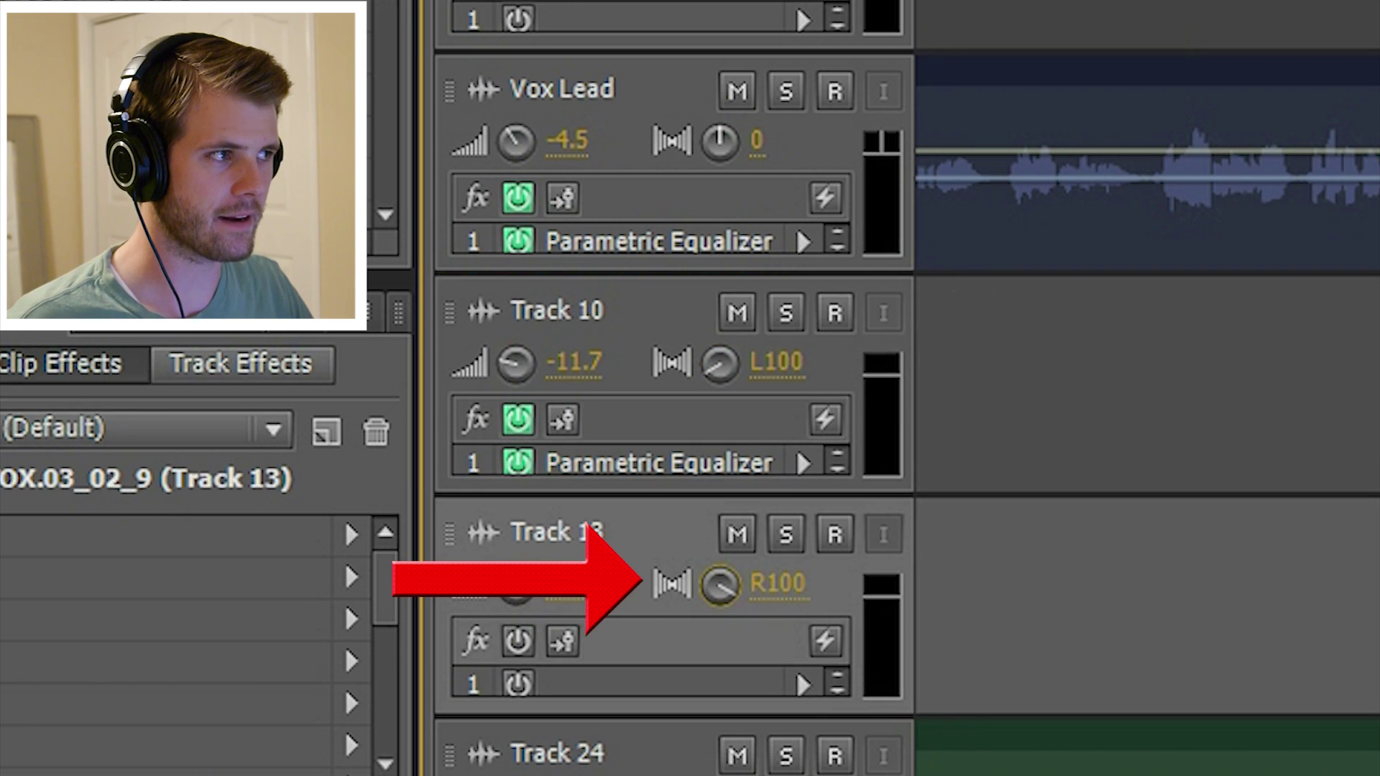
drag(515, 363, 515, 356)
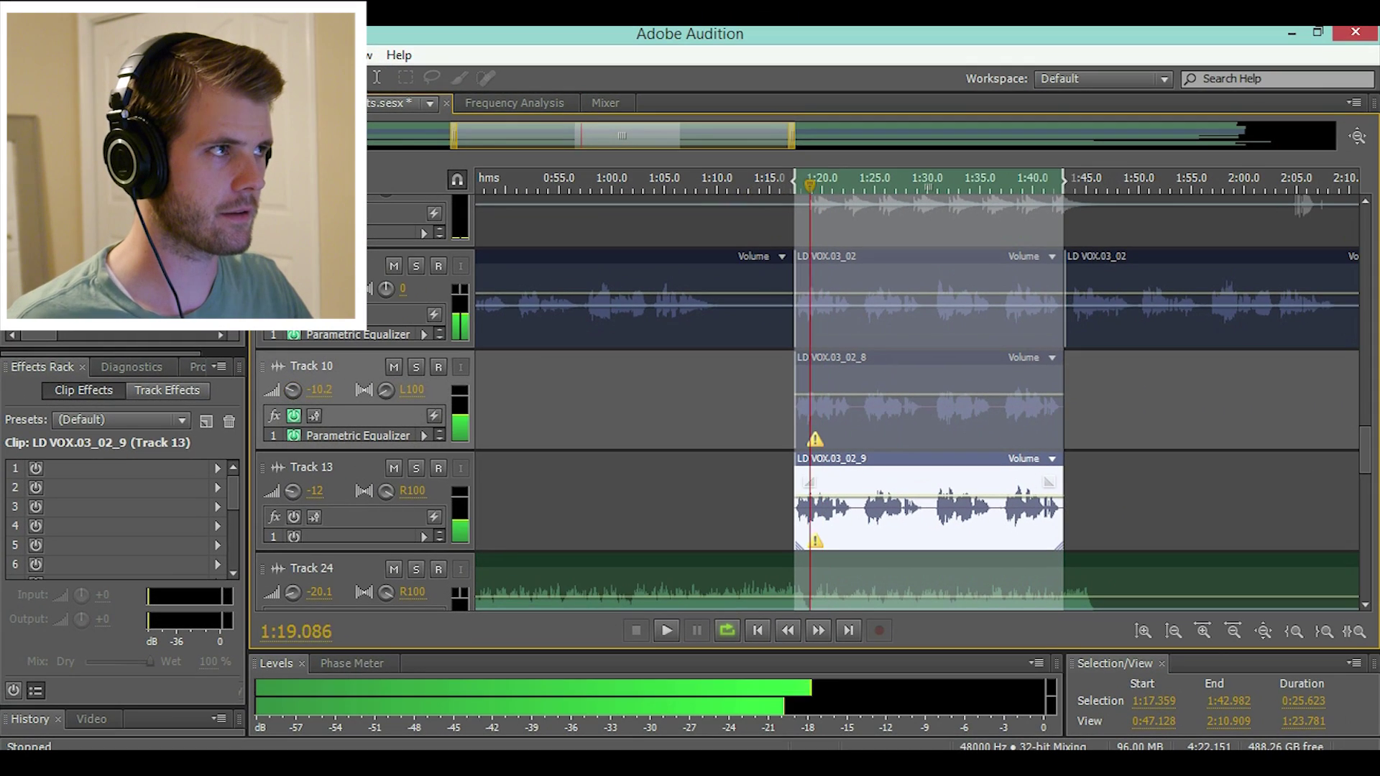
- Extend the time selection's start back to 1:15.000 and set Track 10 to -7.8 dB and Track 13 to -7.2 dB during playback
drag(793, 185, 769, 179)
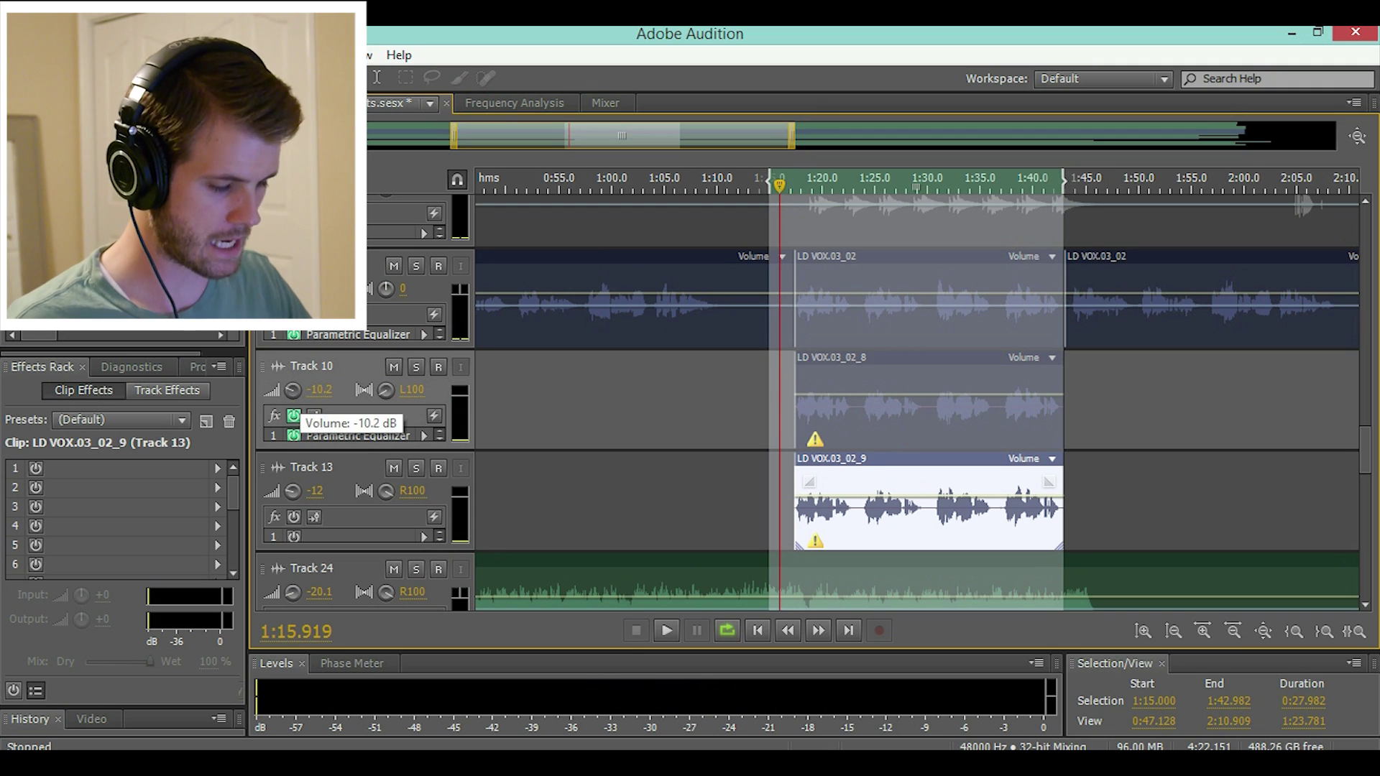
key(space)
drag(292, 392, 292, 399)
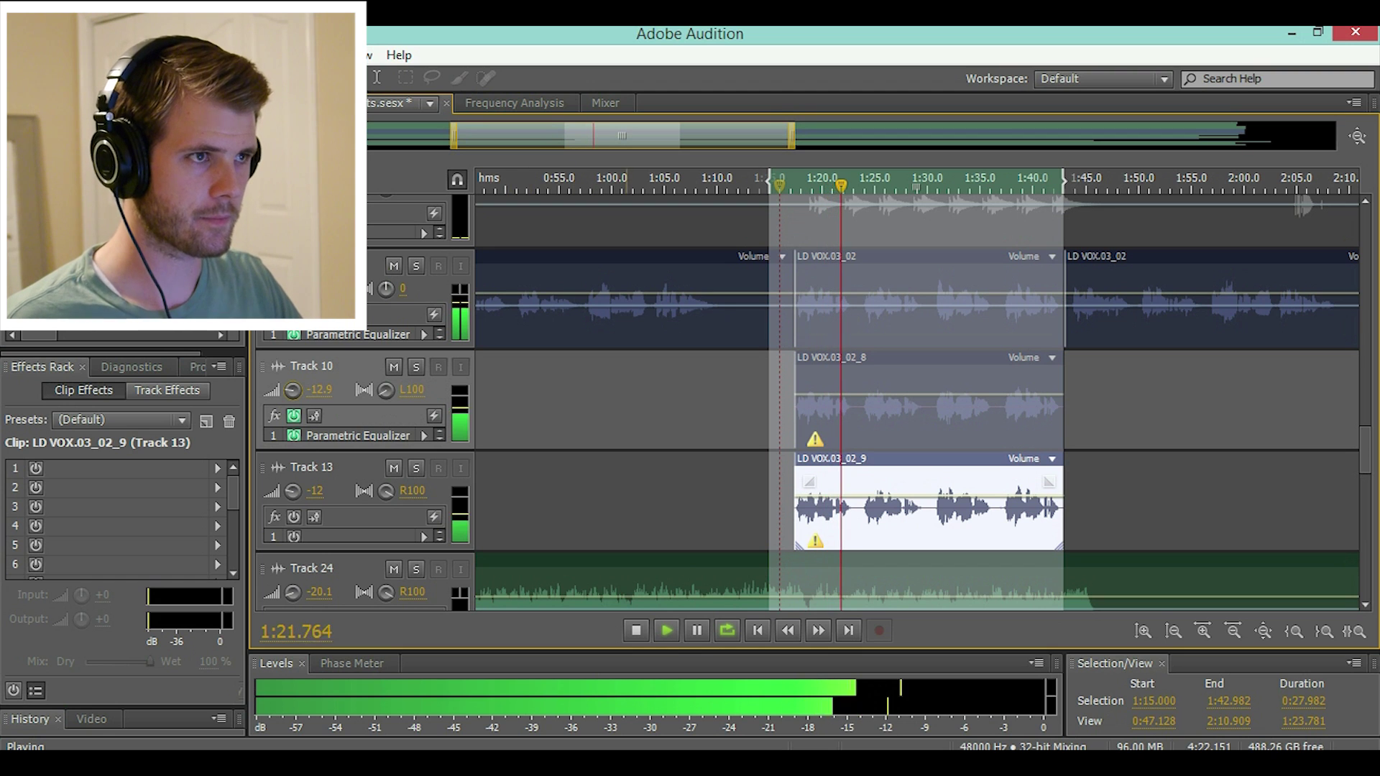
drag(292, 391, 292, 386)
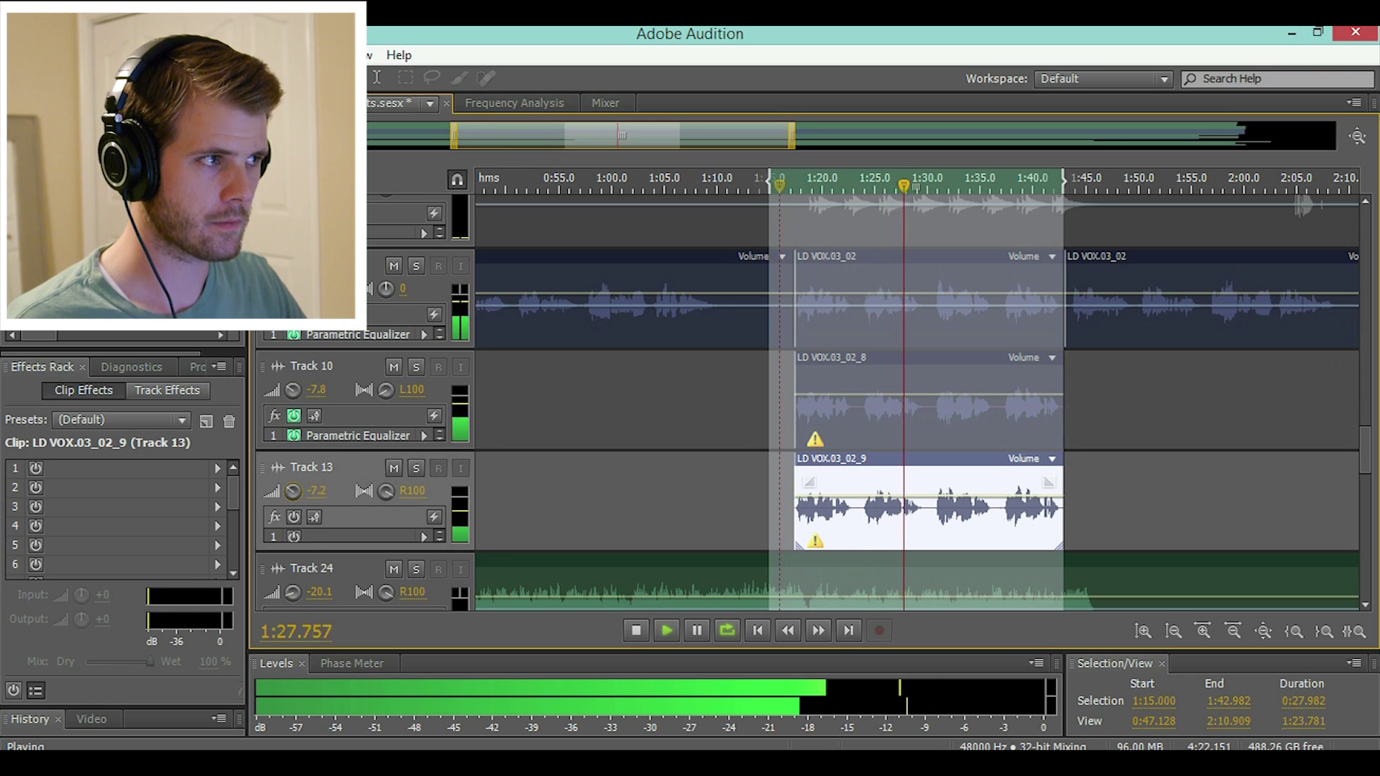
key(space)
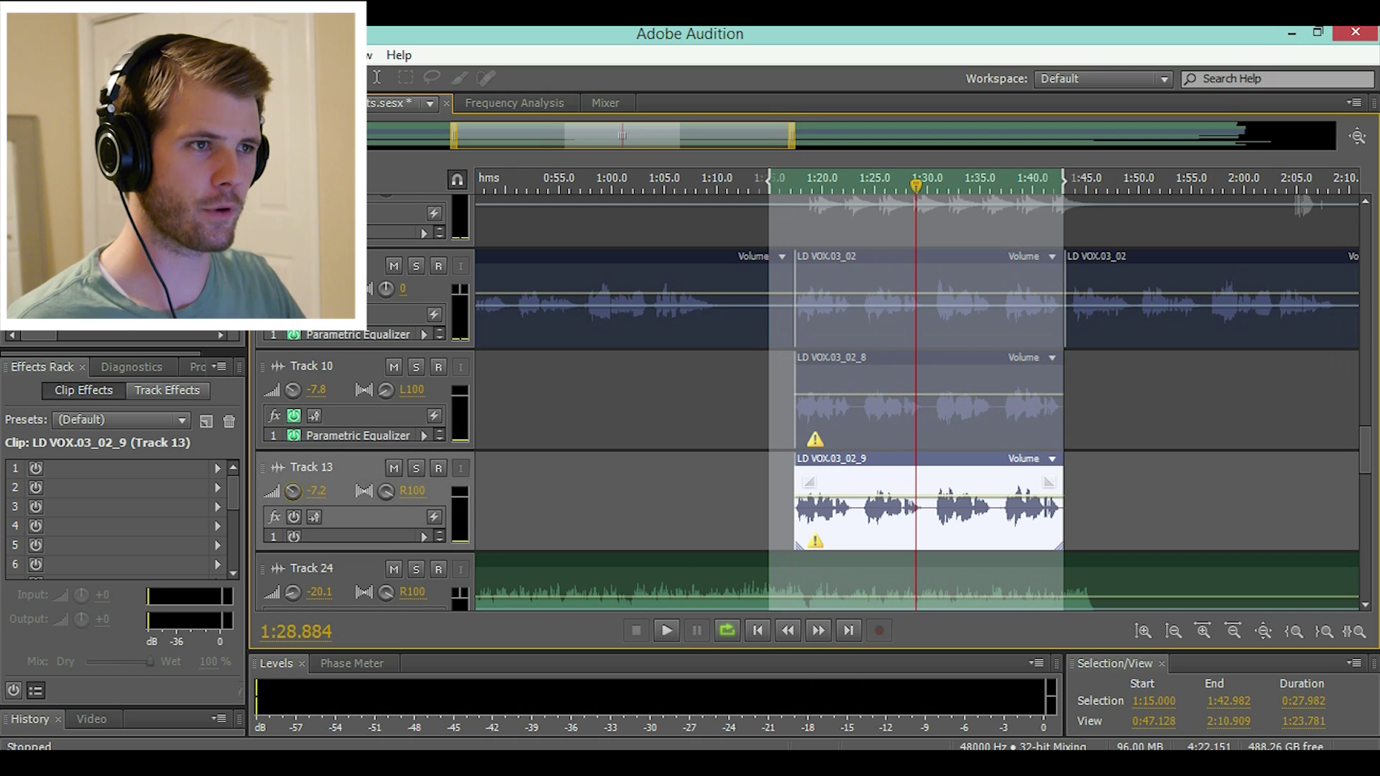
- Raise Track 10 to -4.8 dB and Track 13 to -4.5 dB, and audition the louder doubles
drag(293, 390, 293, 383)
drag(292, 490, 293, 484)
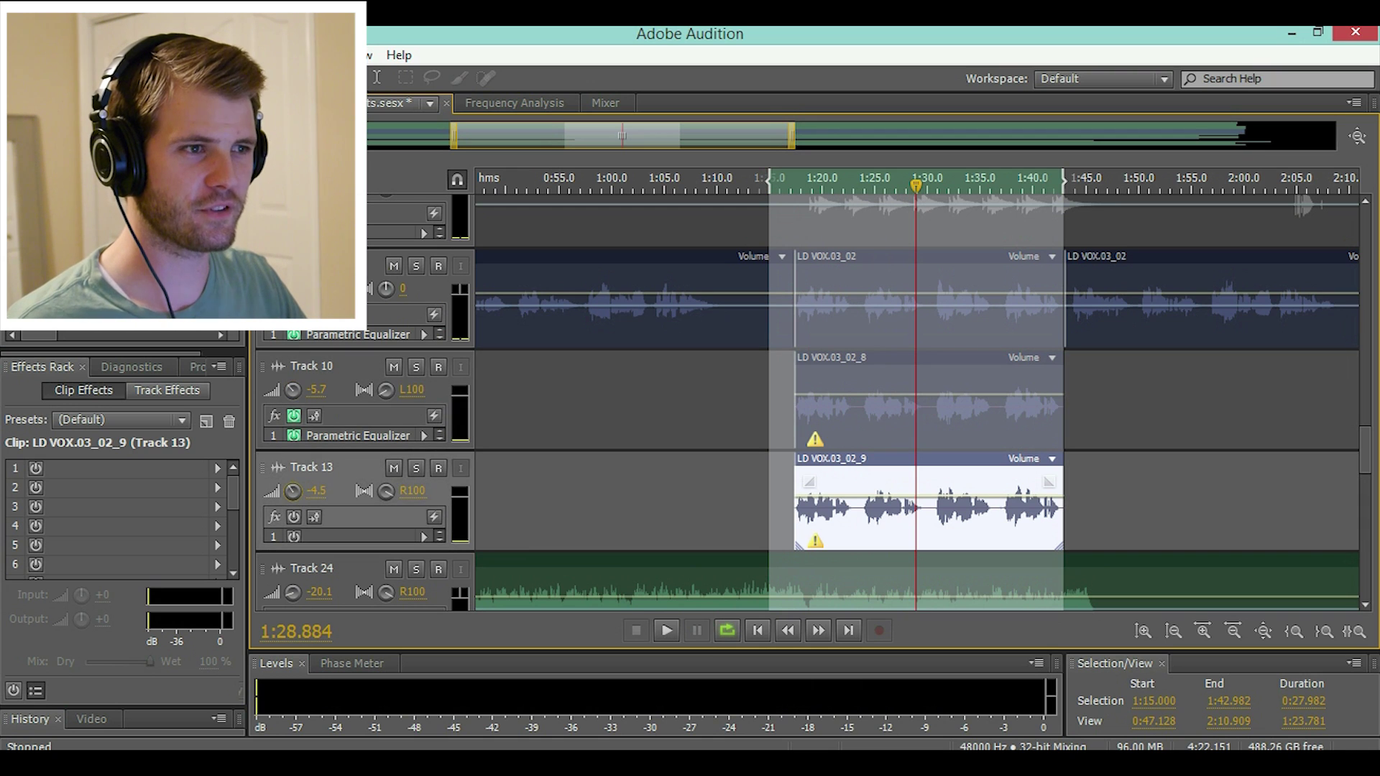
drag(292, 390, 292, 388)
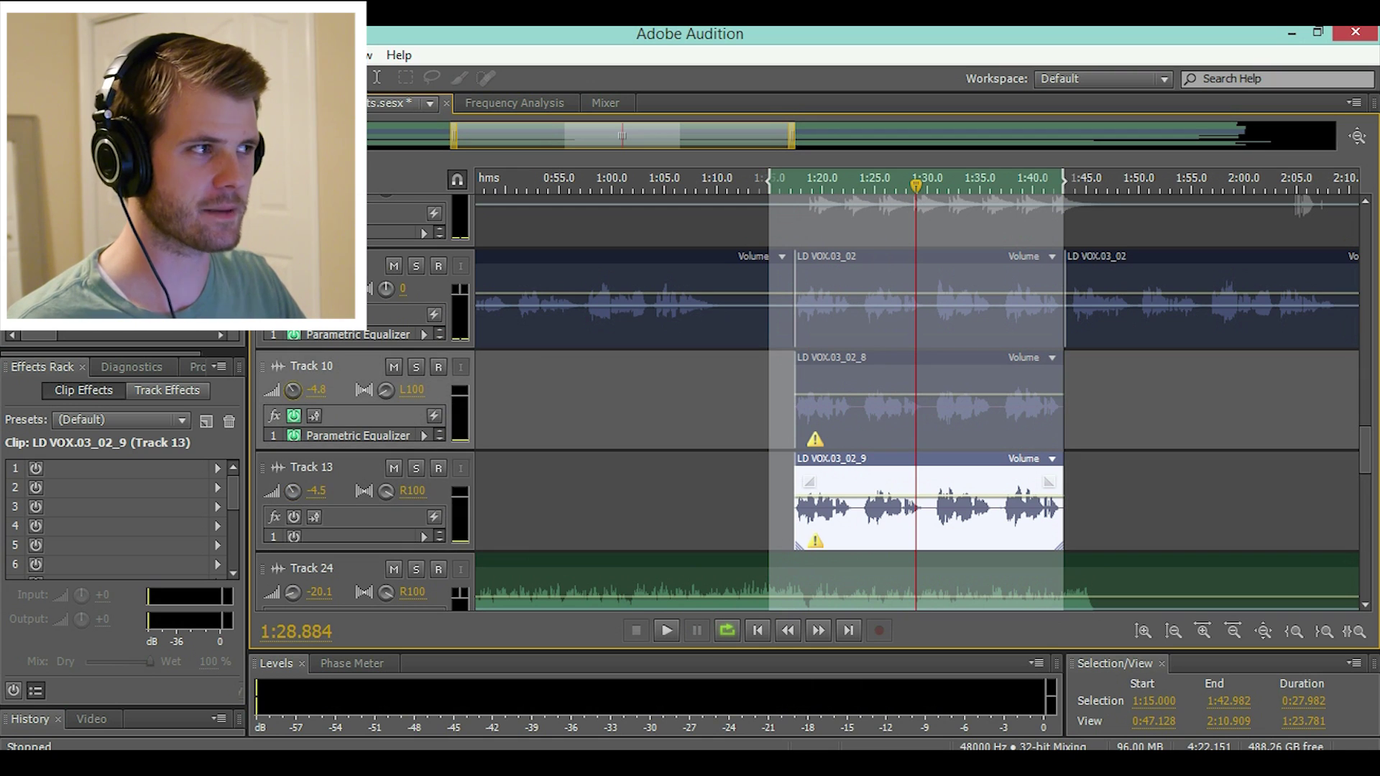
key(space)
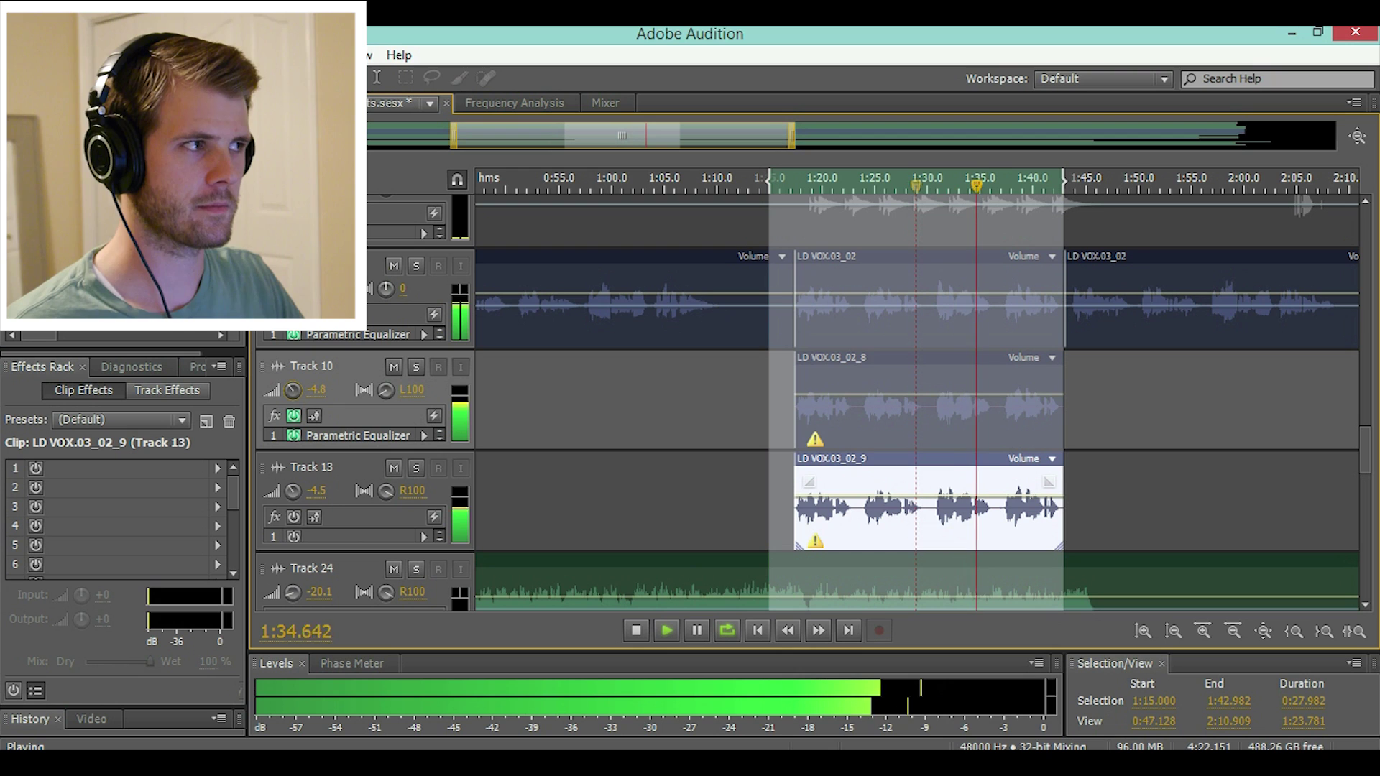
key(space)
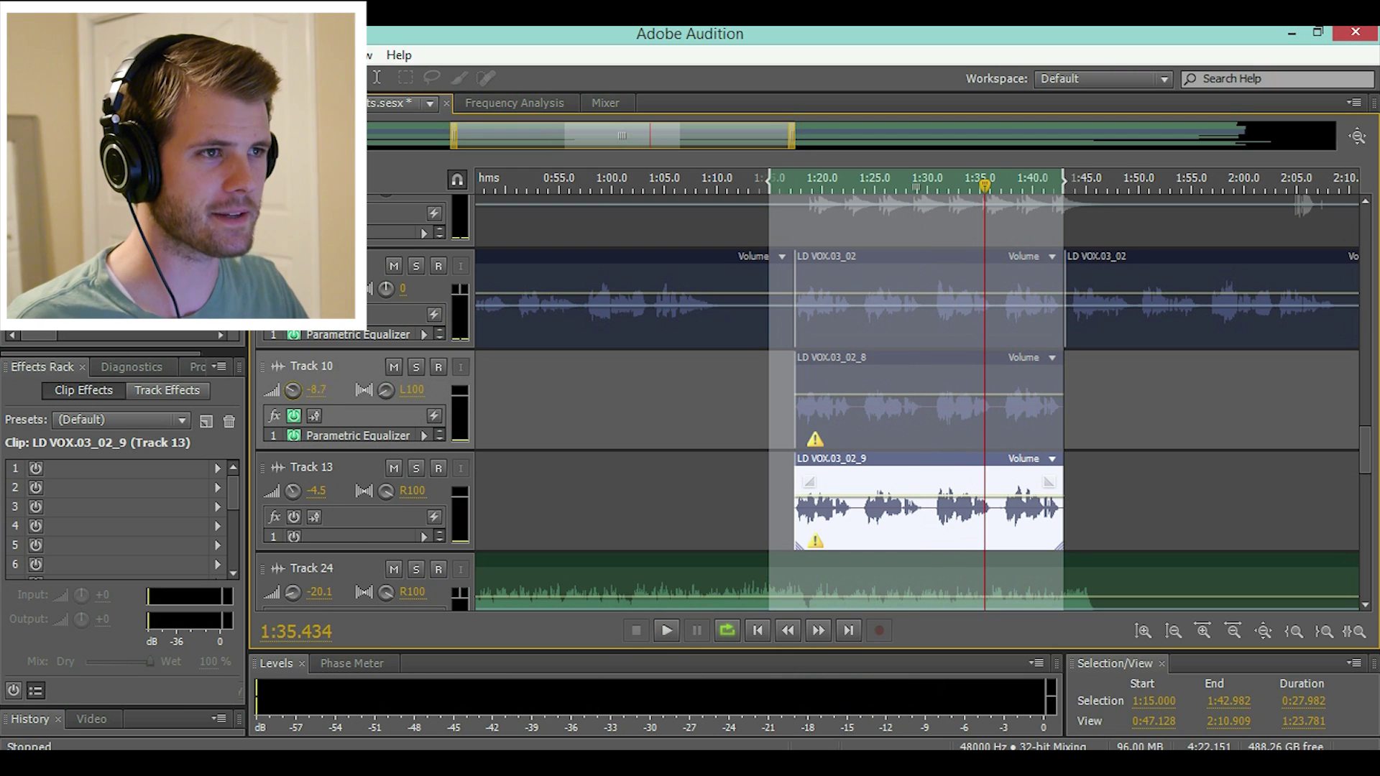
- Lower the volume of Track 10 to -9.6 dB and Track 13 to -9.3 dB
drag(292, 490, 293, 500)
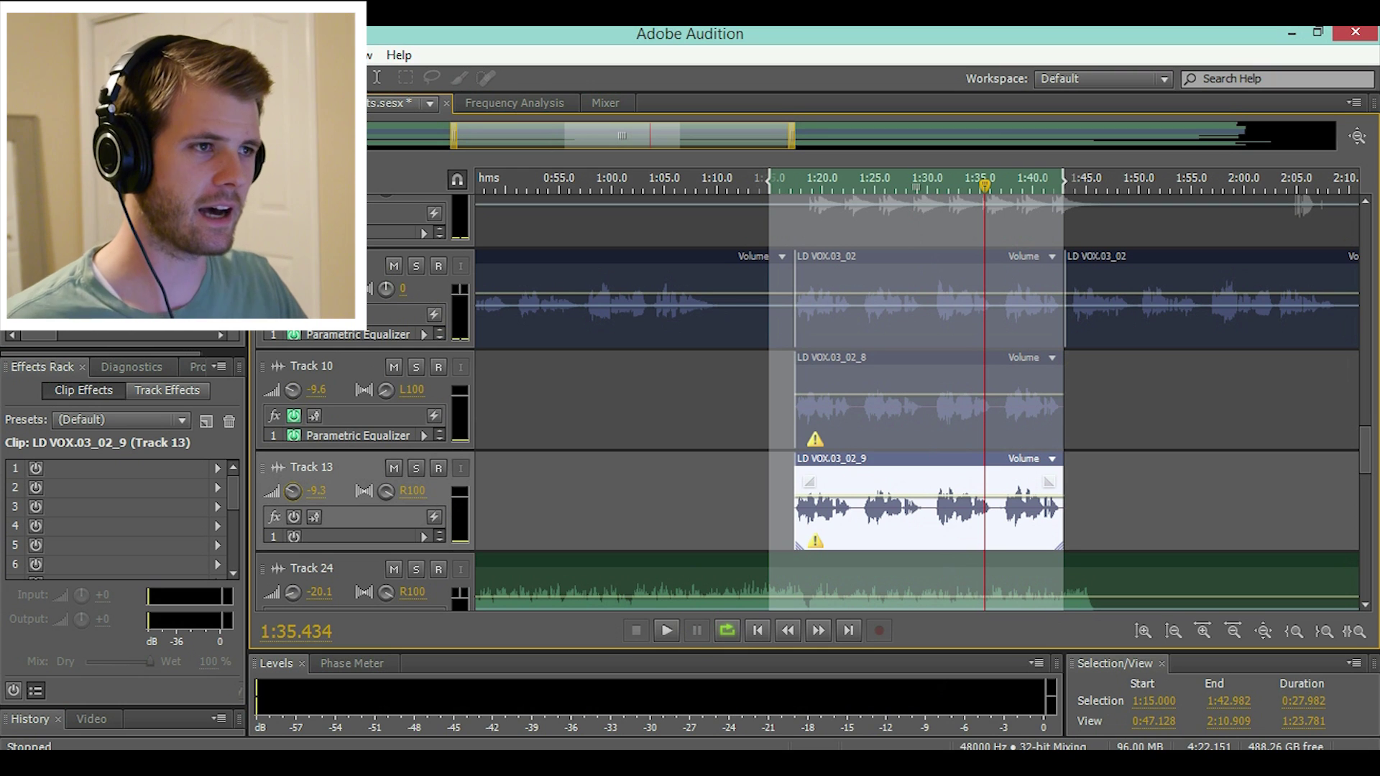
scroll(292, 492, down, 1)
scroll(293, 492, up, 3)
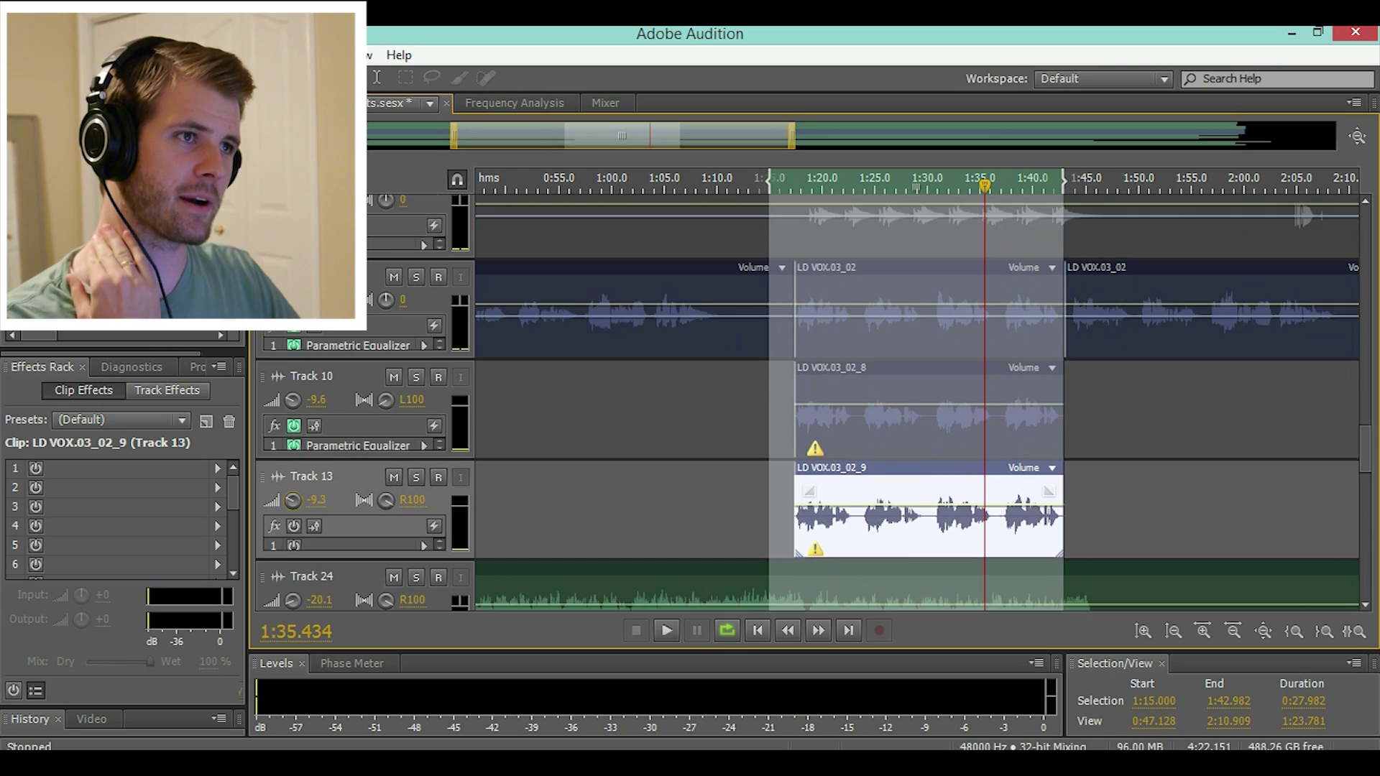
scroll(293, 492, down, 1)
scroll(293, 491, down, 1)
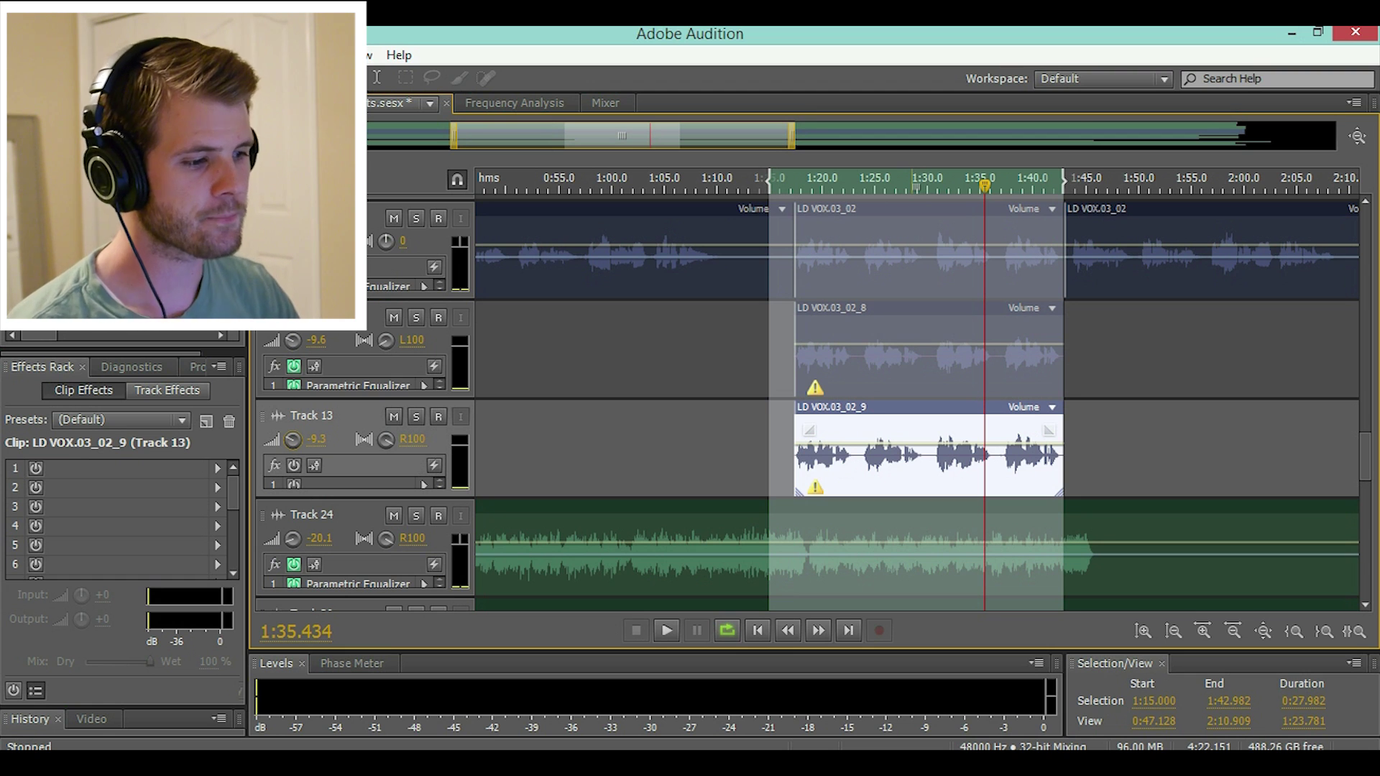
- Delete the pitch-shifted clips from Tracks 10 and 13, and copy the lead vocal's second-section clip onto Track 10
key(Delete)
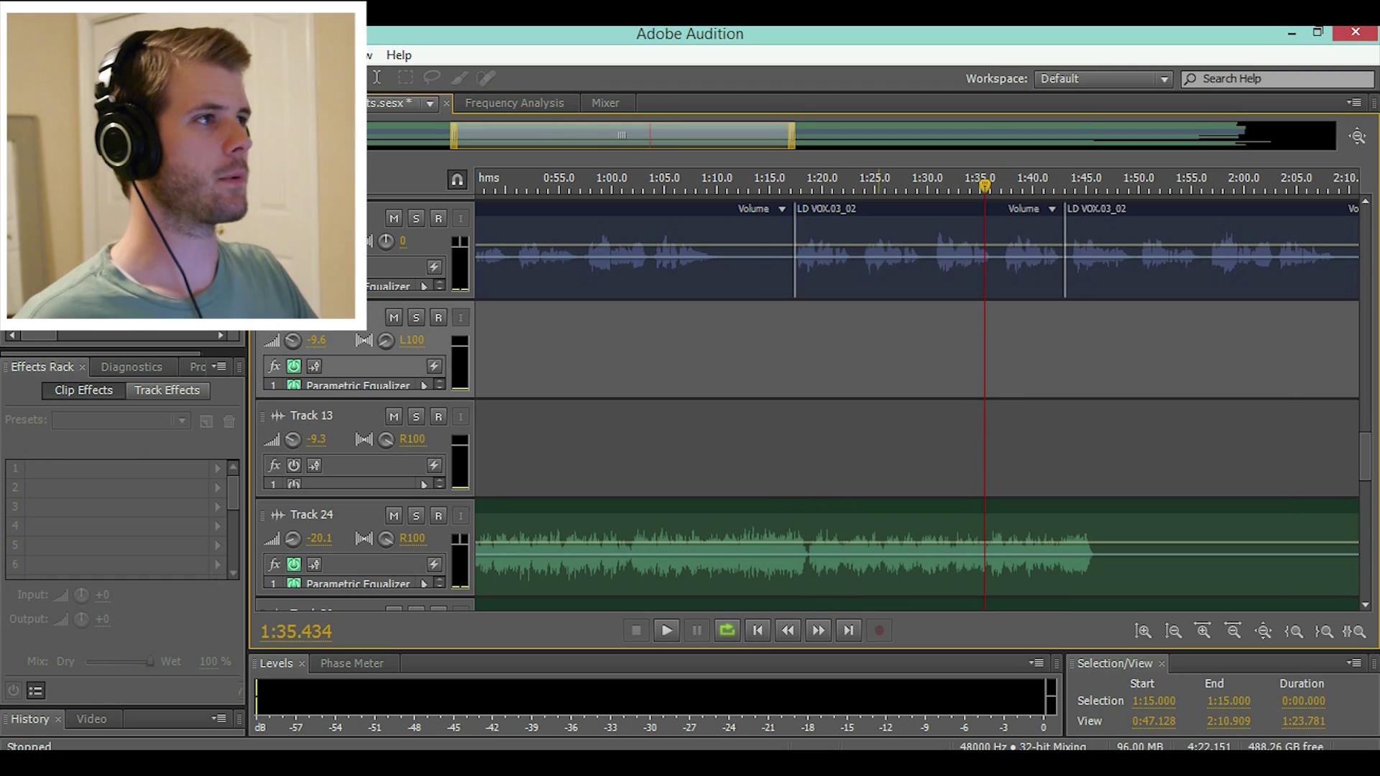
scroll(917, 402, up, 2)
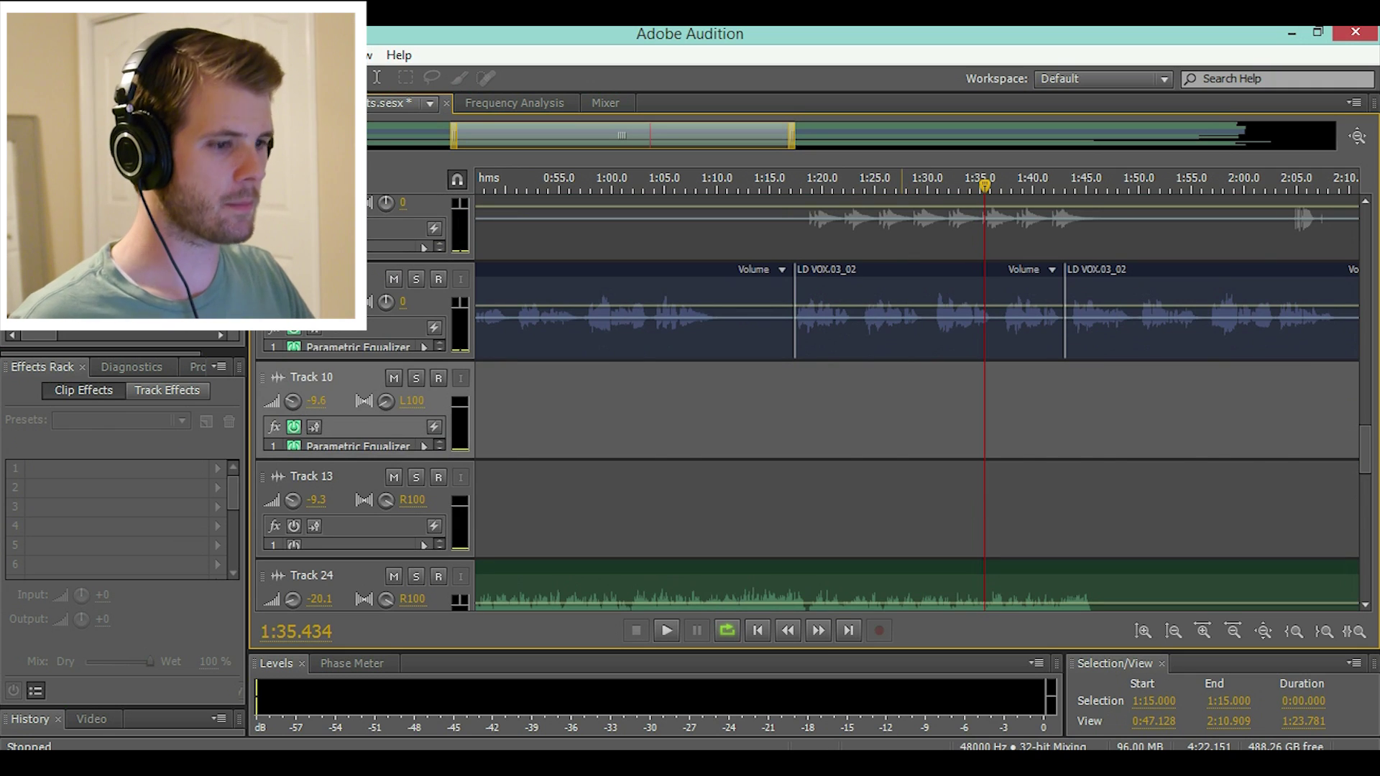
drag(909, 291, 910, 390)
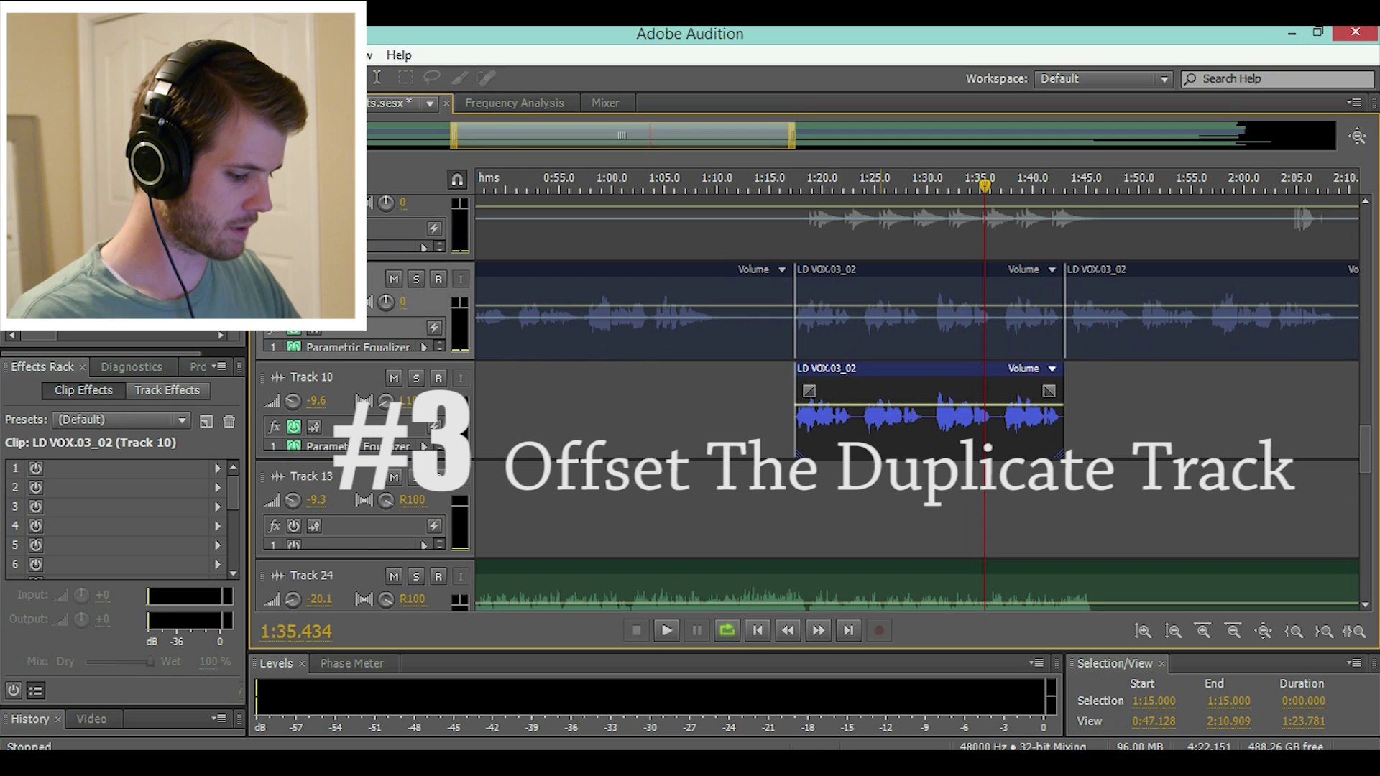
- Offset the duplicate clip on Track 10 slightly earlier than the original lead vocal
click(828, 185)
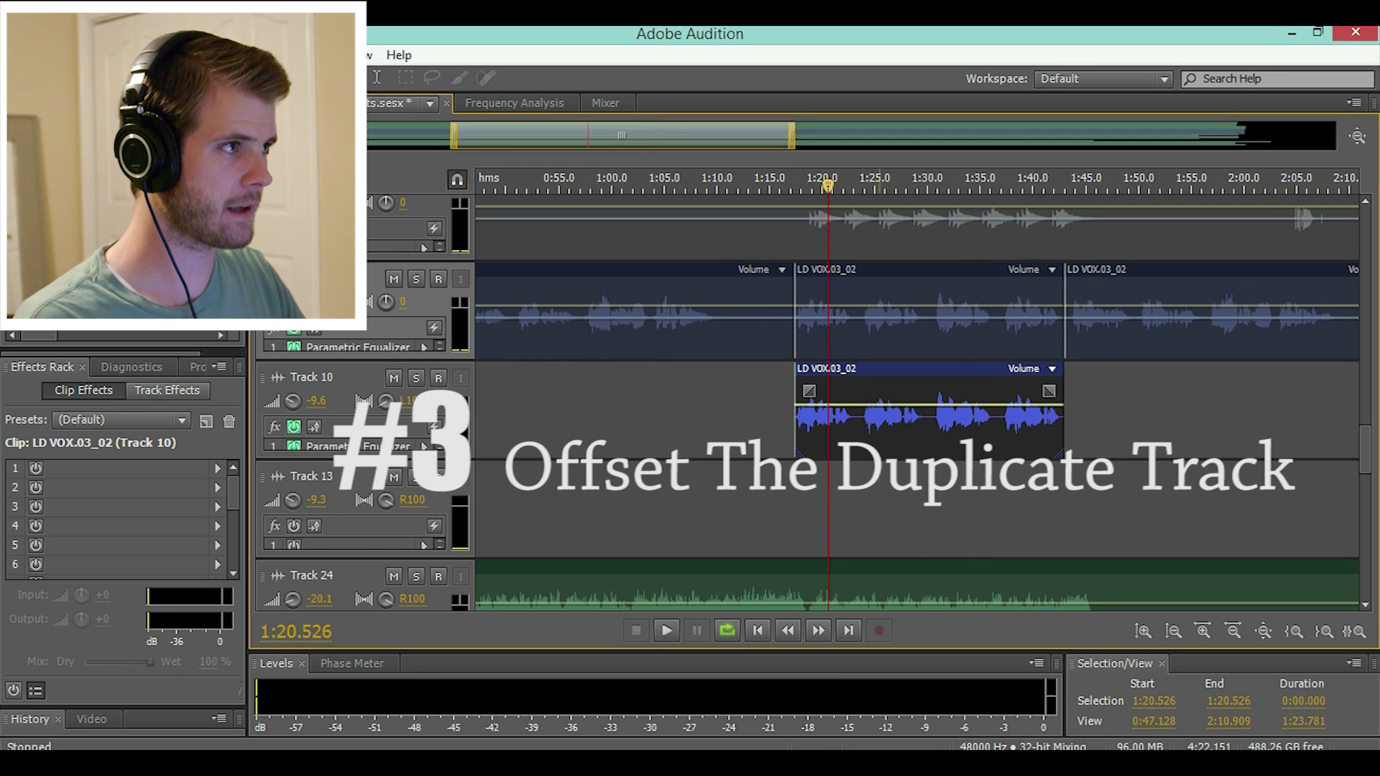
scroll(834, 184, up, 6)
scroll(917, 184, up, 4)
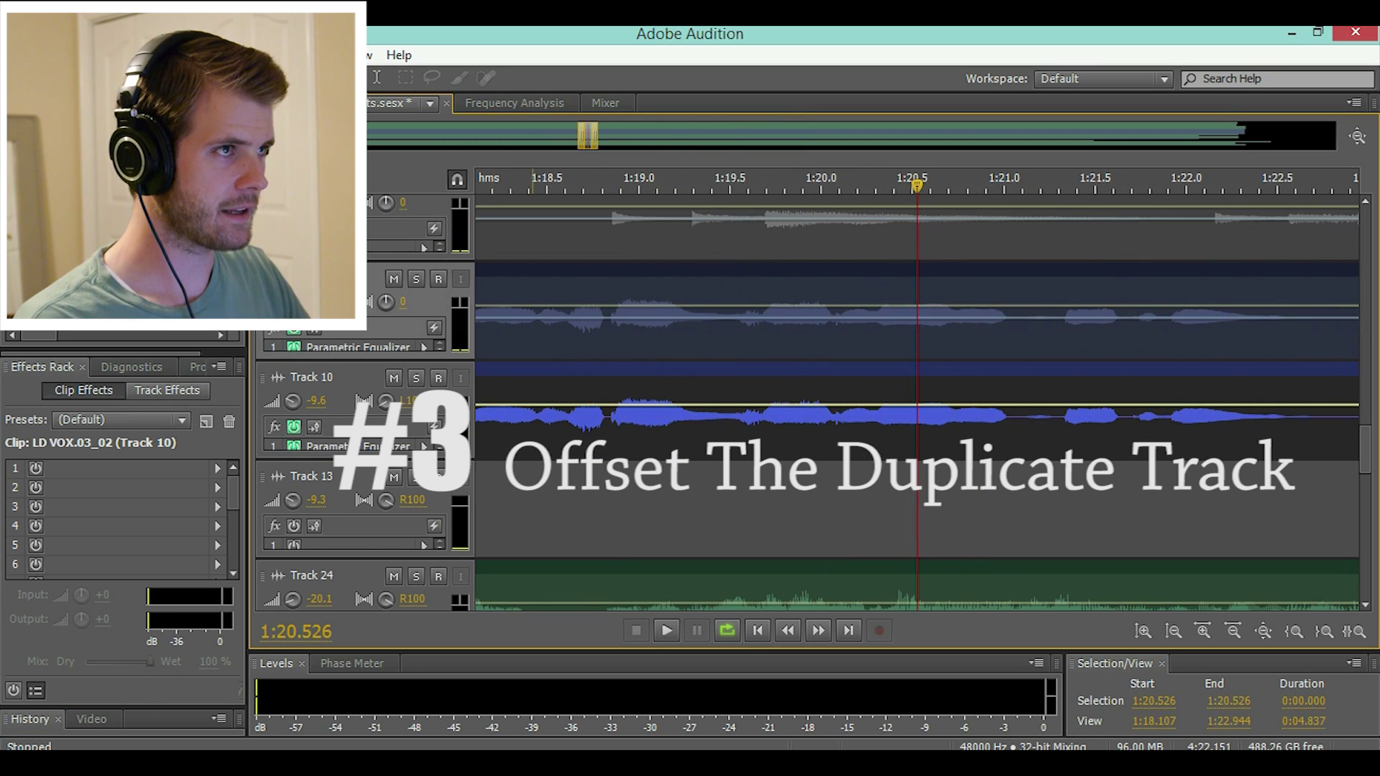
scroll(916, 184, up, 4)
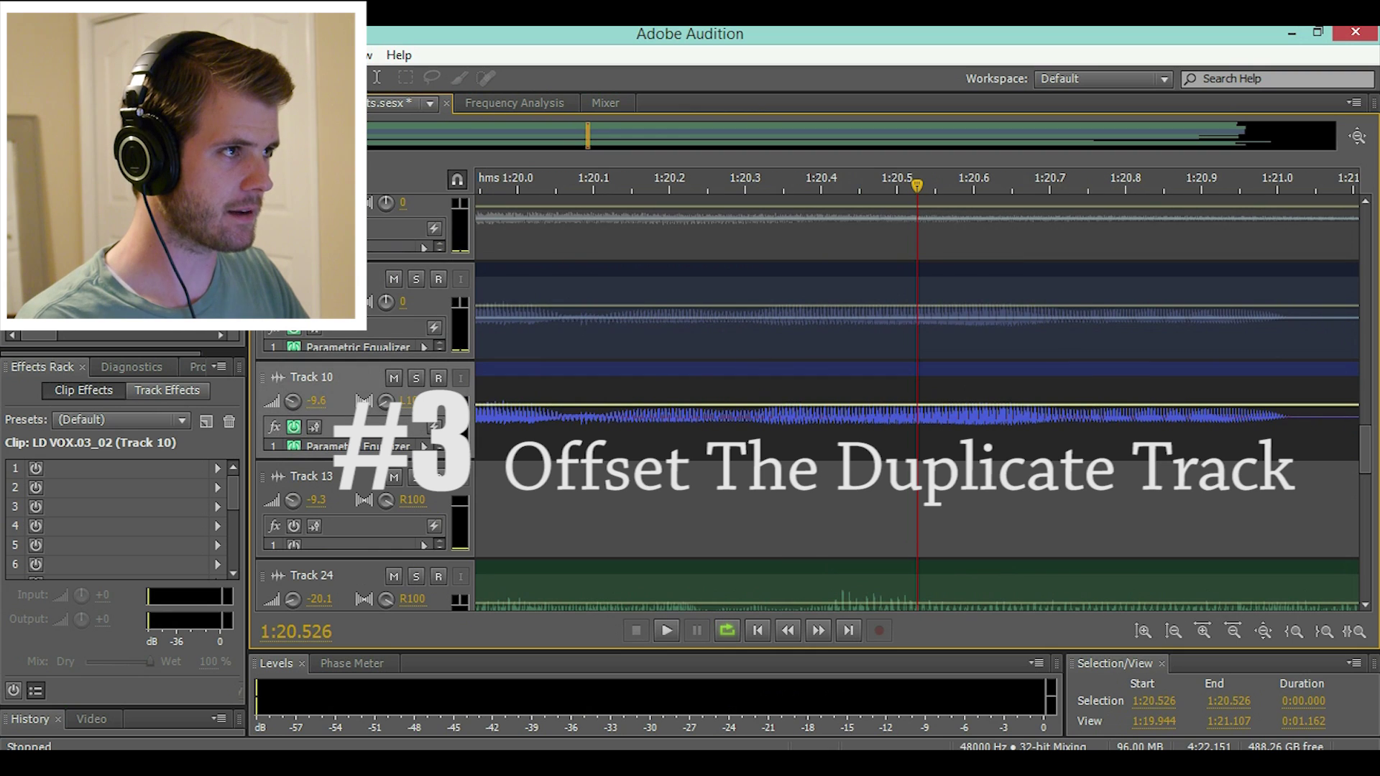
mouse_move(916, 431)
mouse_down()
mouse_move(988, 432)
mouse_move(906, 431)
mouse_up()
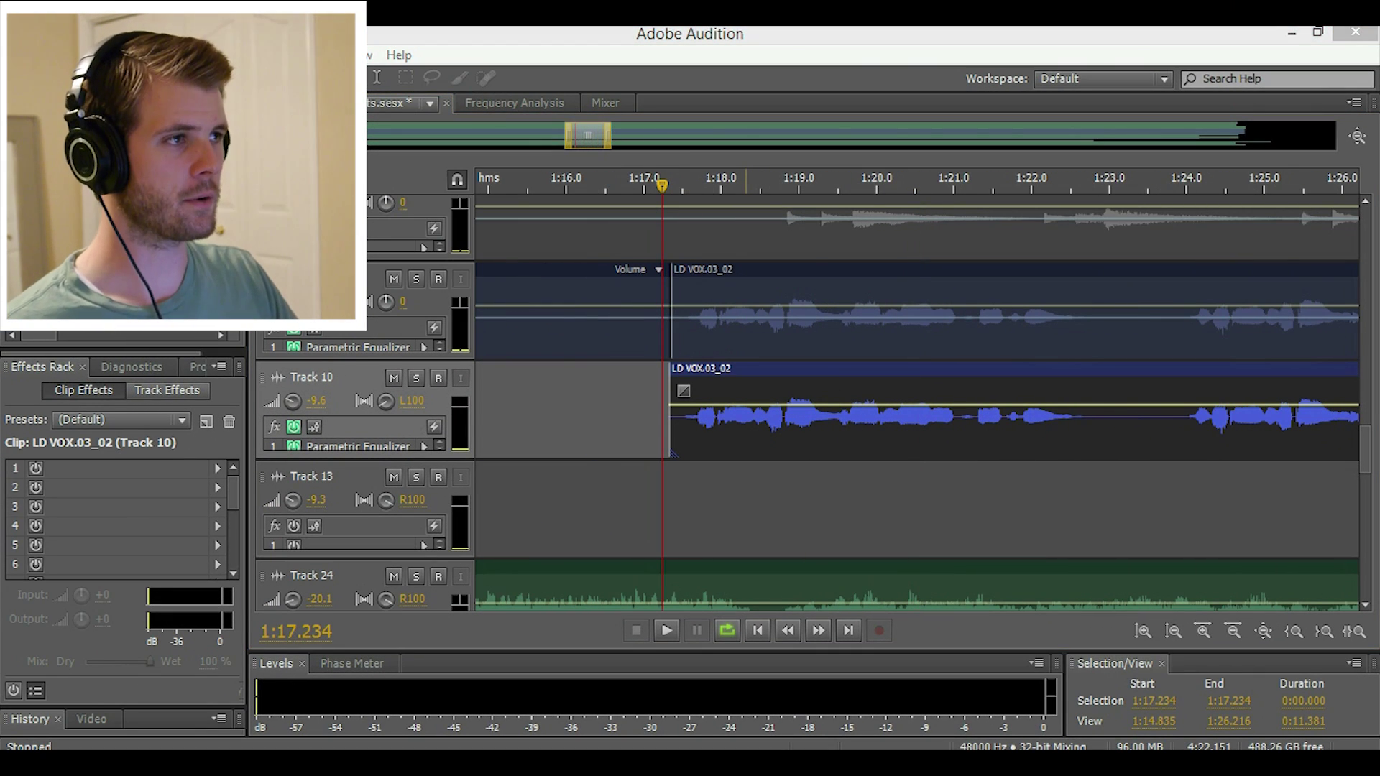
- Play the offset double from 1:17.143 with Track 10 set to -8.1 dB and its pan centred at 0
drag(662, 186, 655, 185)
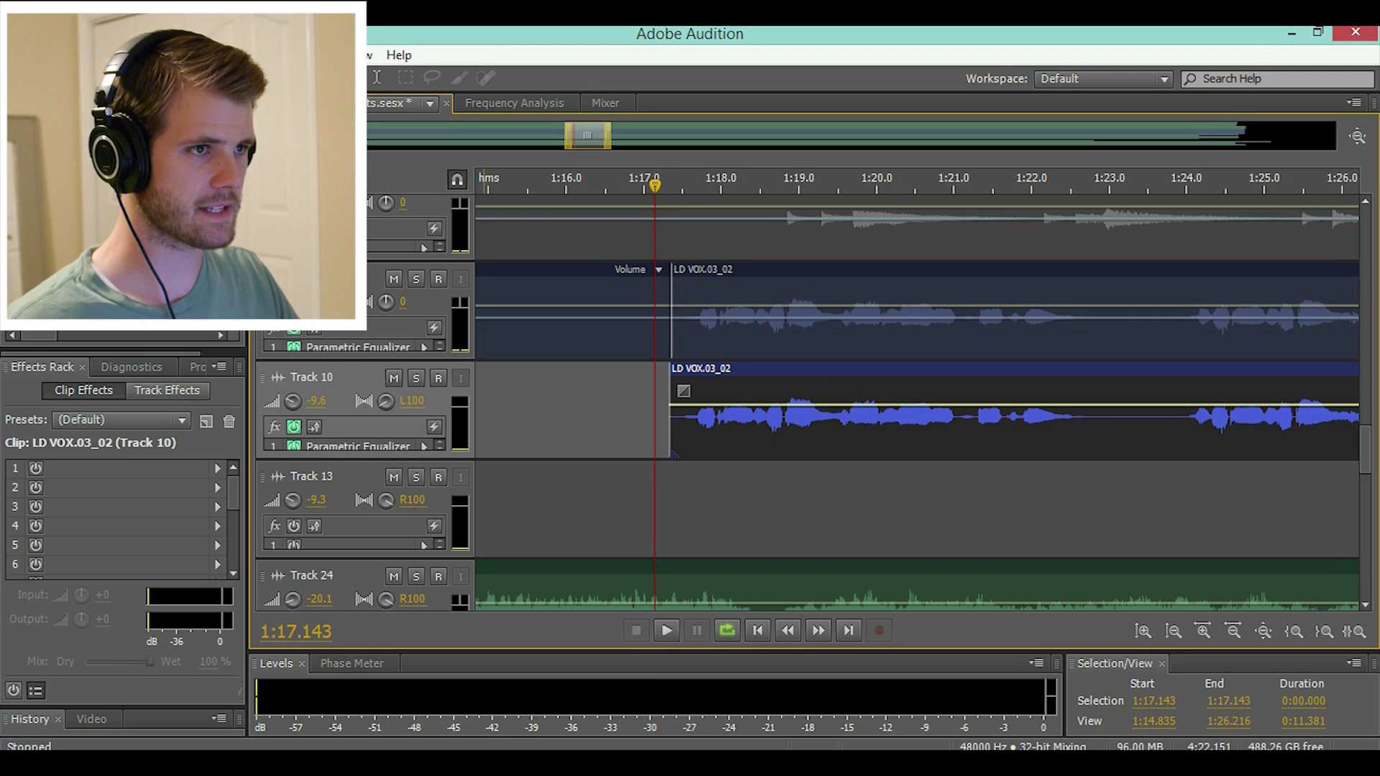
key(space)
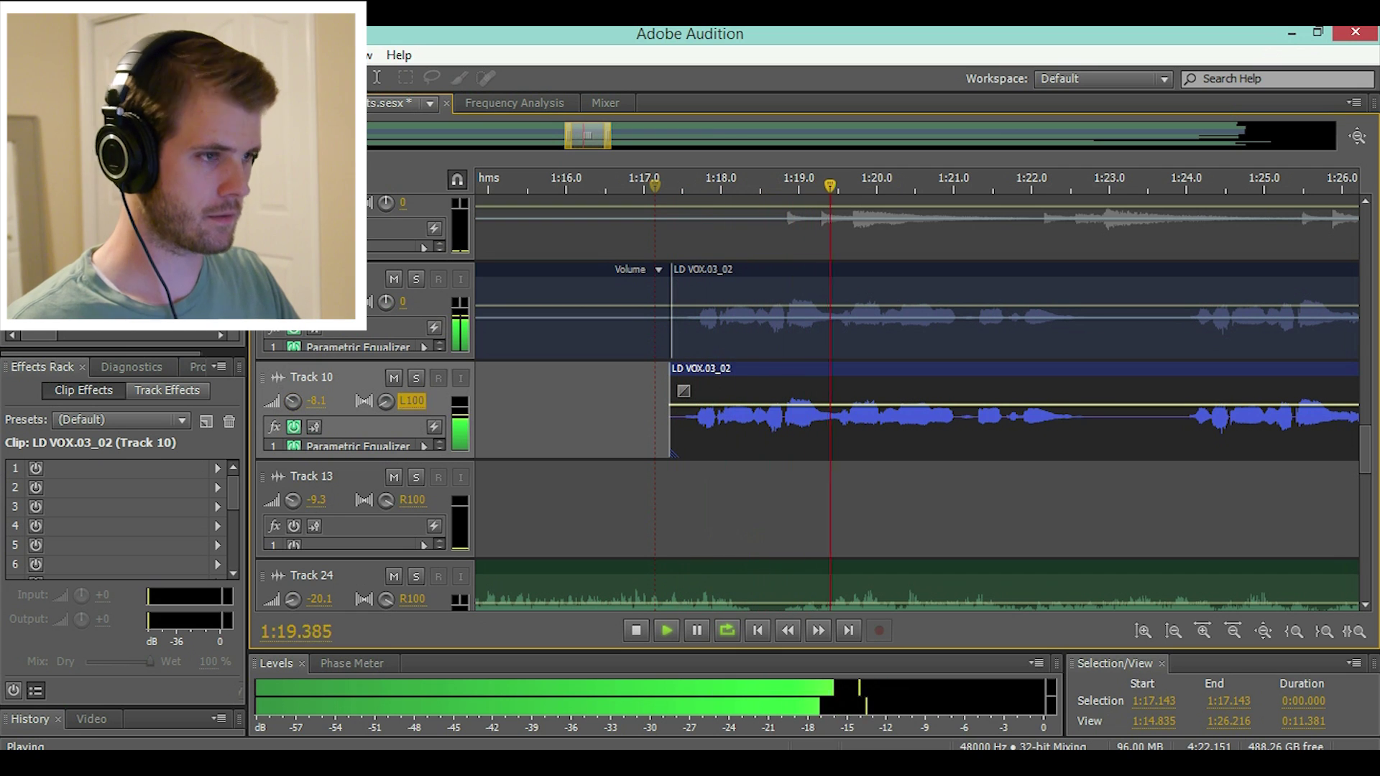
click(412, 401)
text(0)
key(Return)
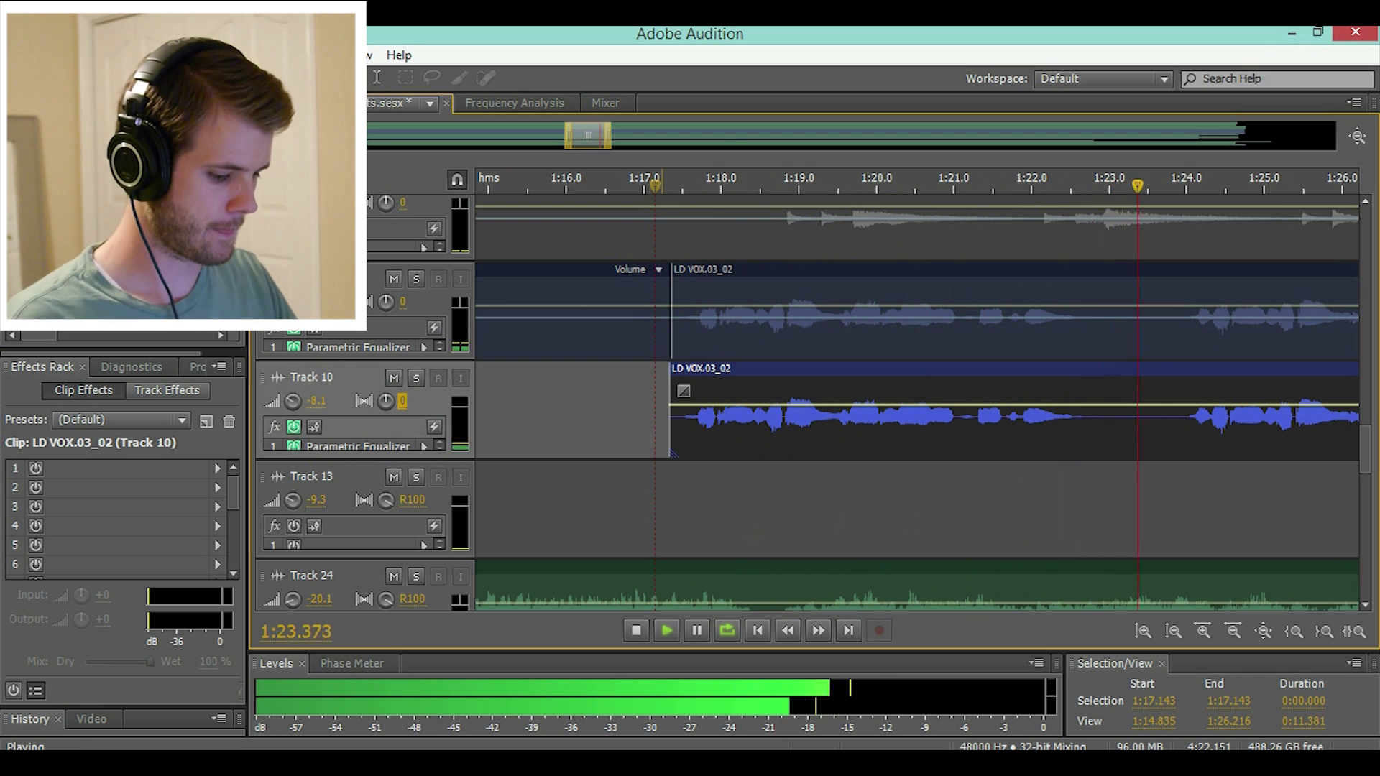
key(minus)
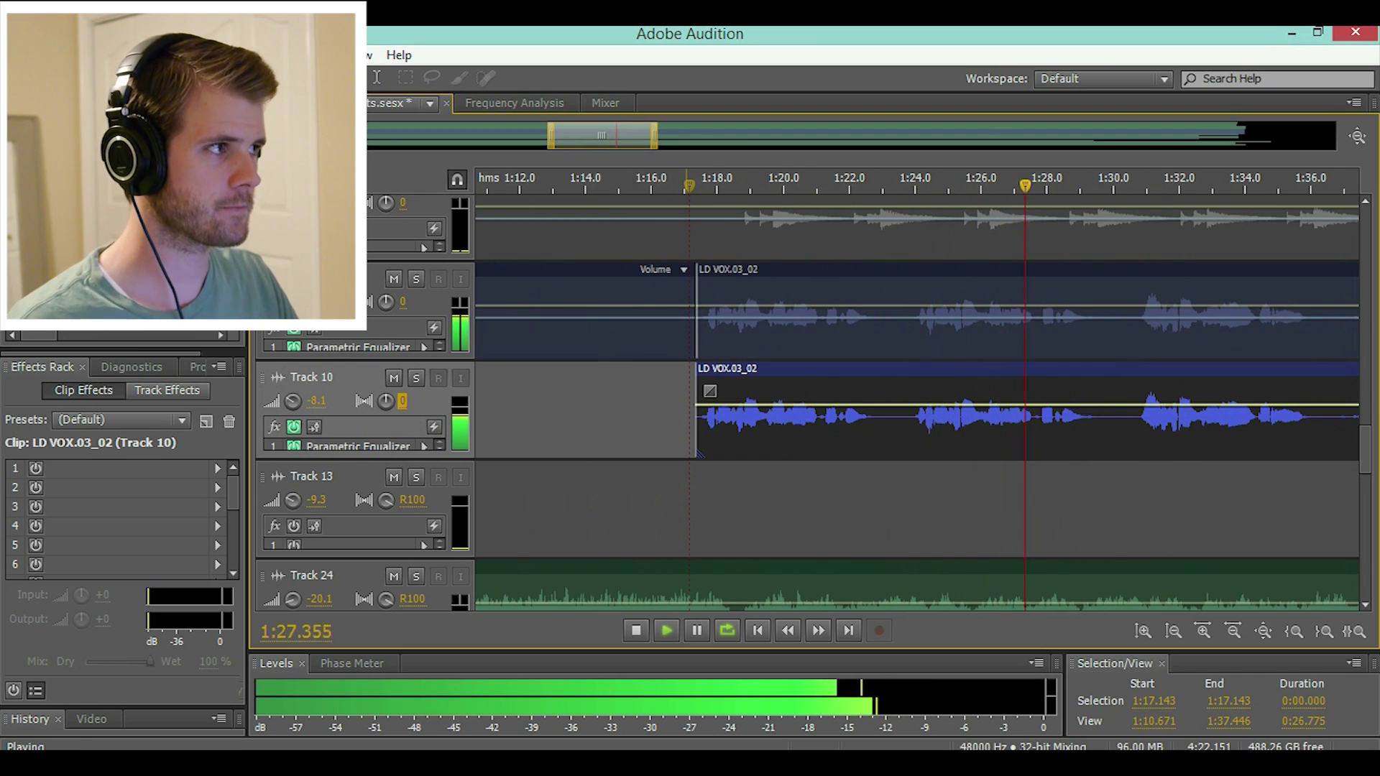
key(space)
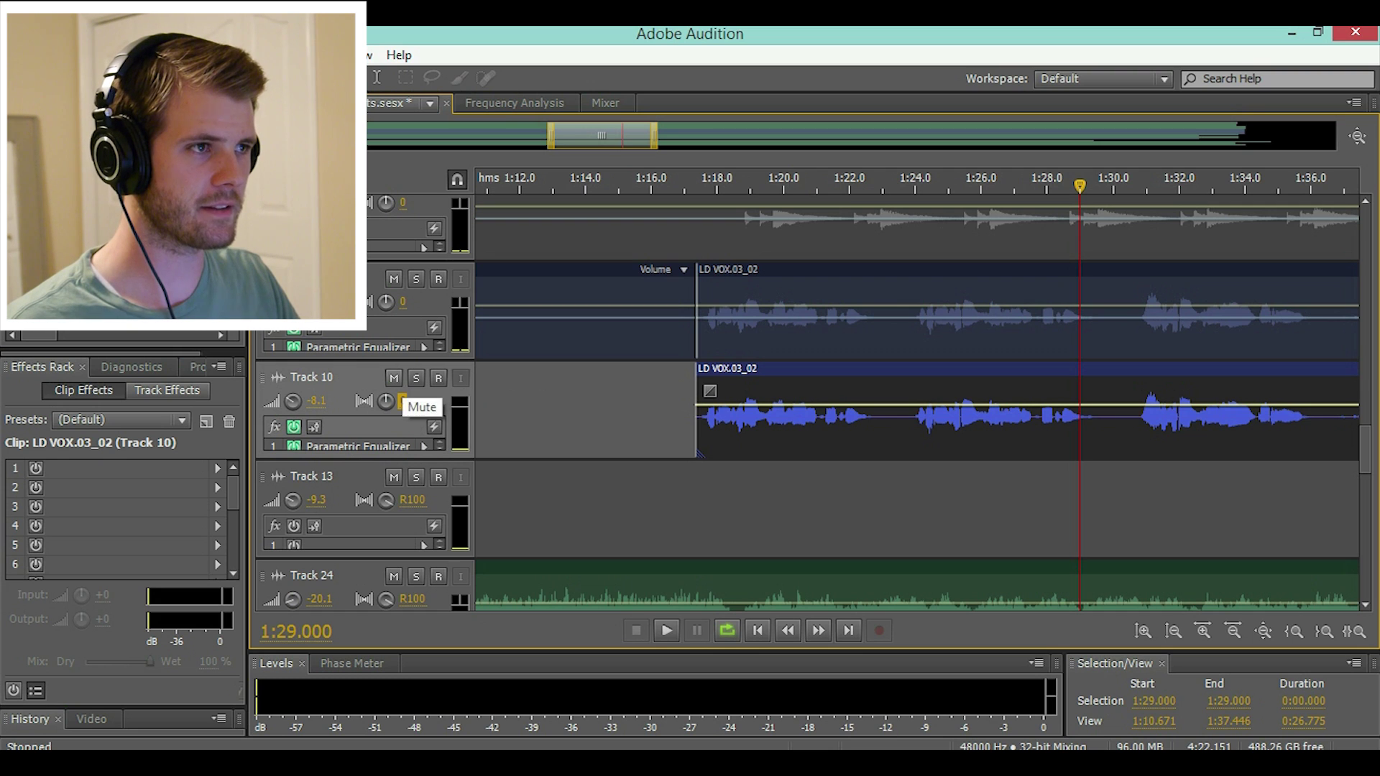
- Compare the section from 1:17.142 with Track 10 muted and unmuted
click(393, 378)
click(689, 183)
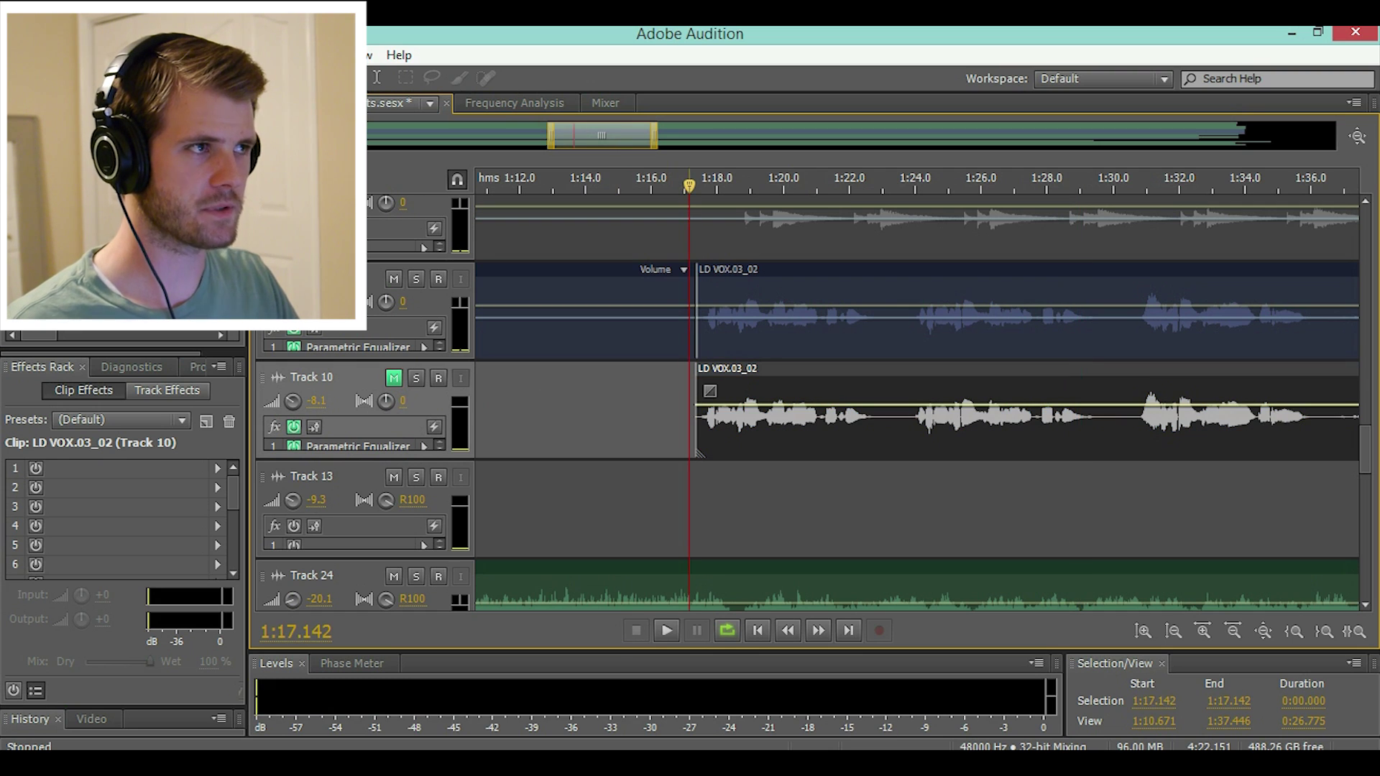
key(space)
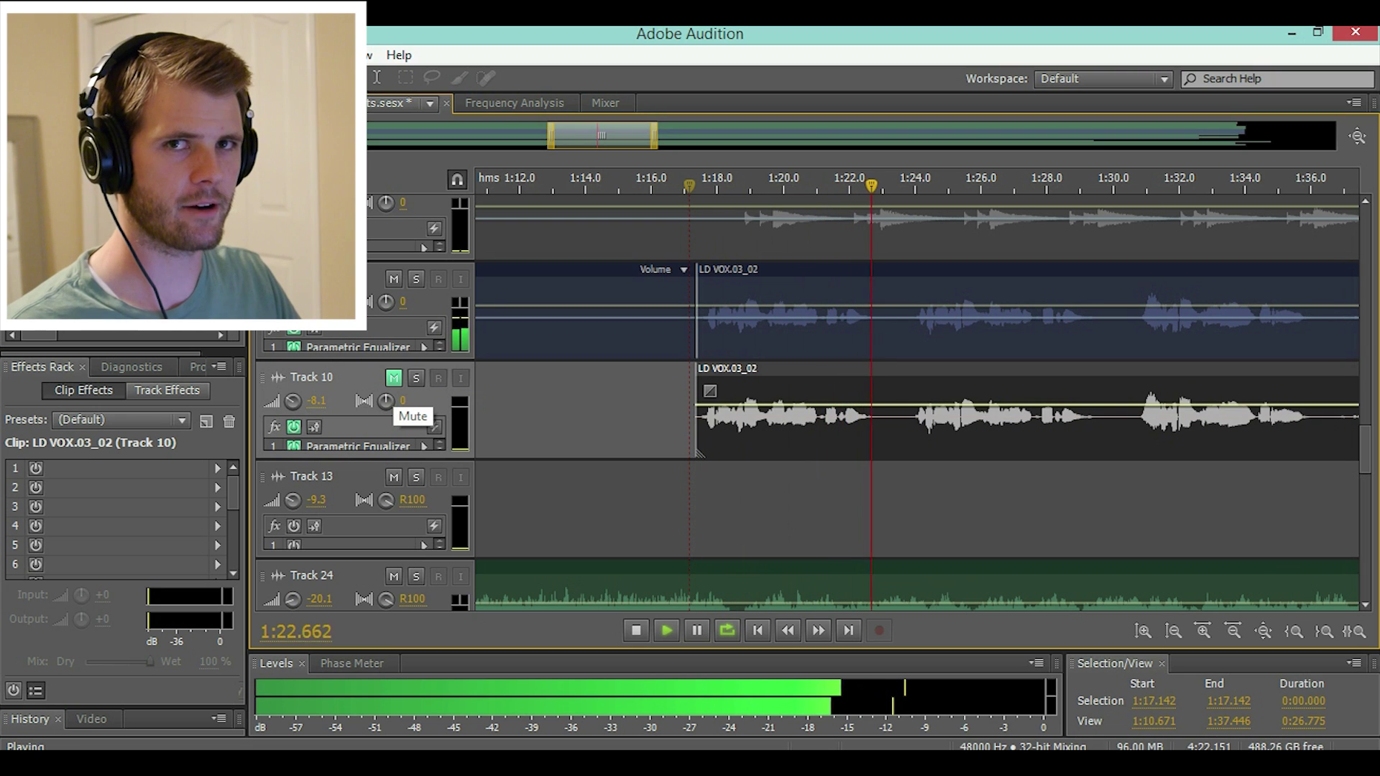
click(394, 378)
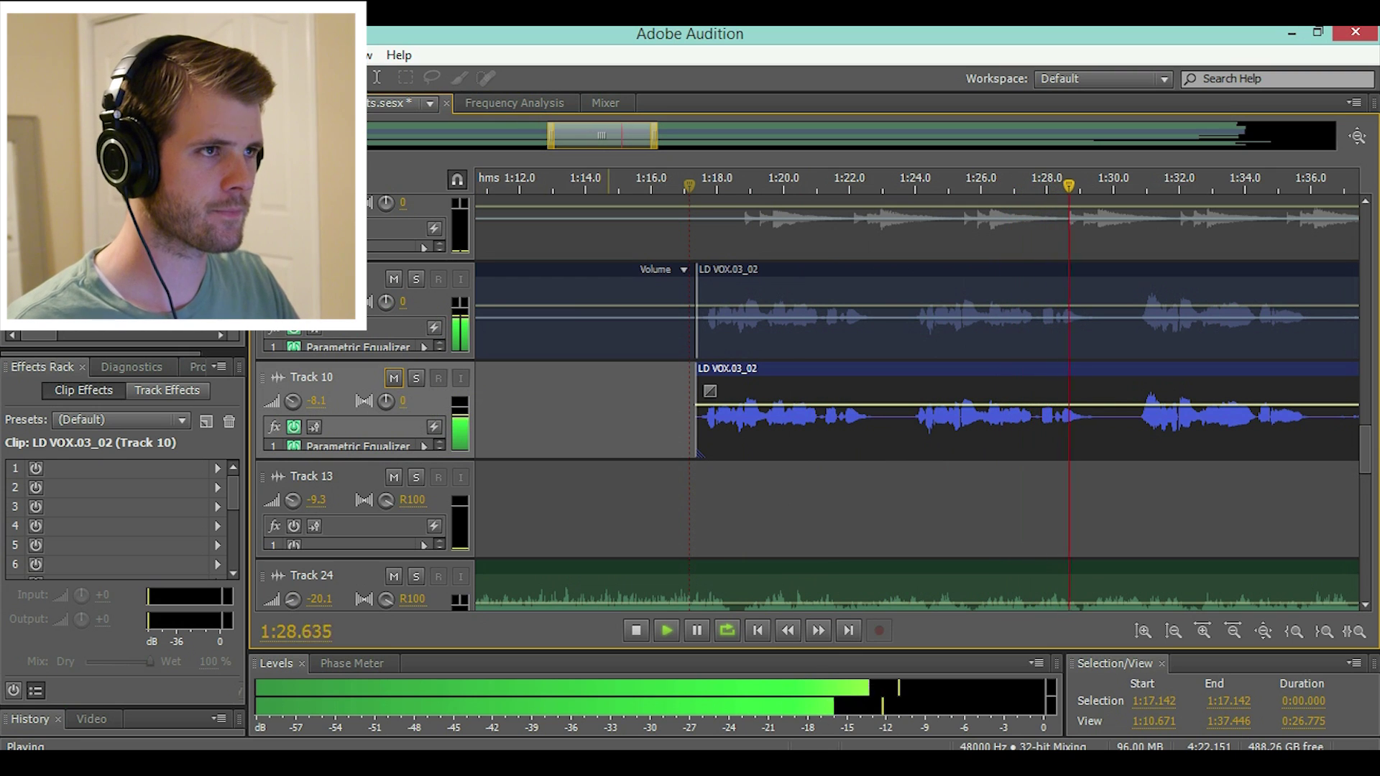
key(space)
- Pan Track 10 to L100 and the lead vocal track to R100, and play the section from 1:17.388
drag(386, 400, 332, 405)
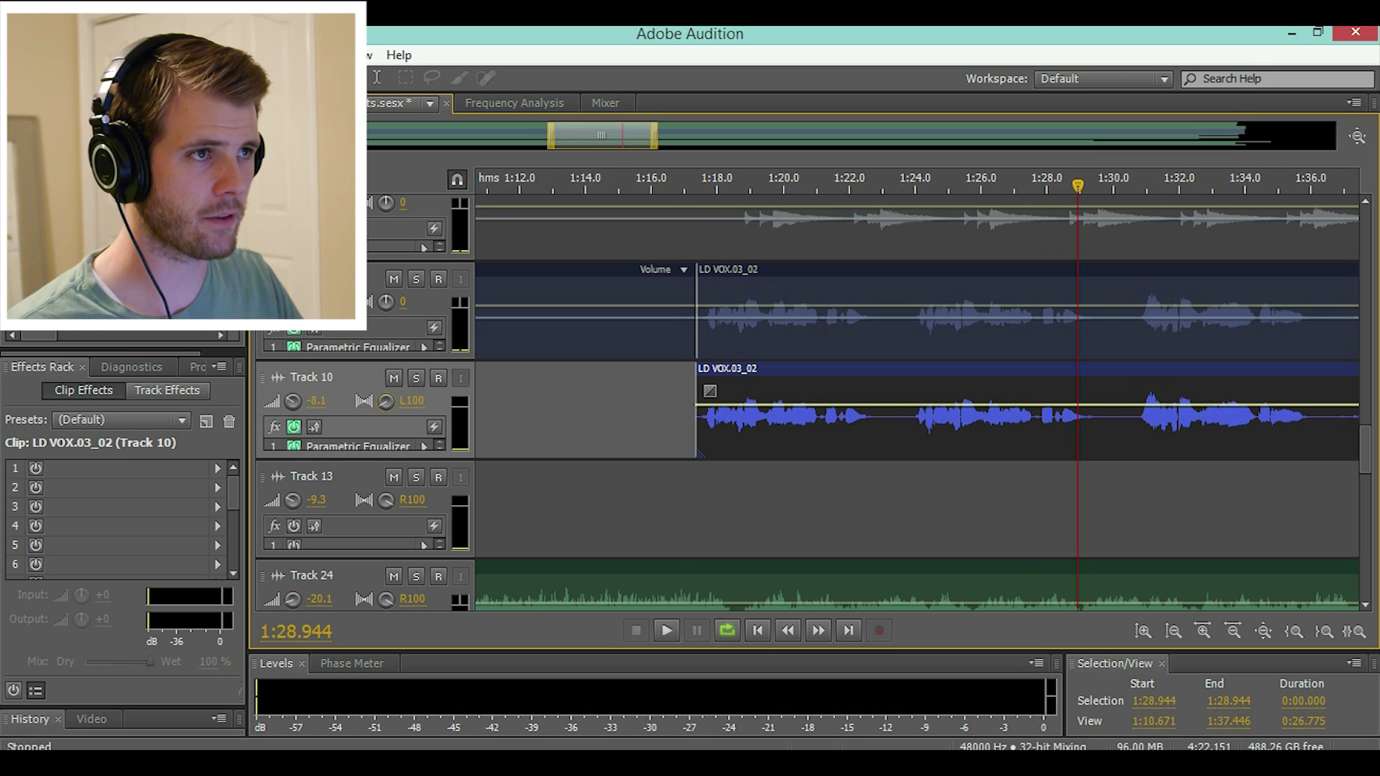
drag(385, 301, 438, 299)
click(697, 180)
key(space)
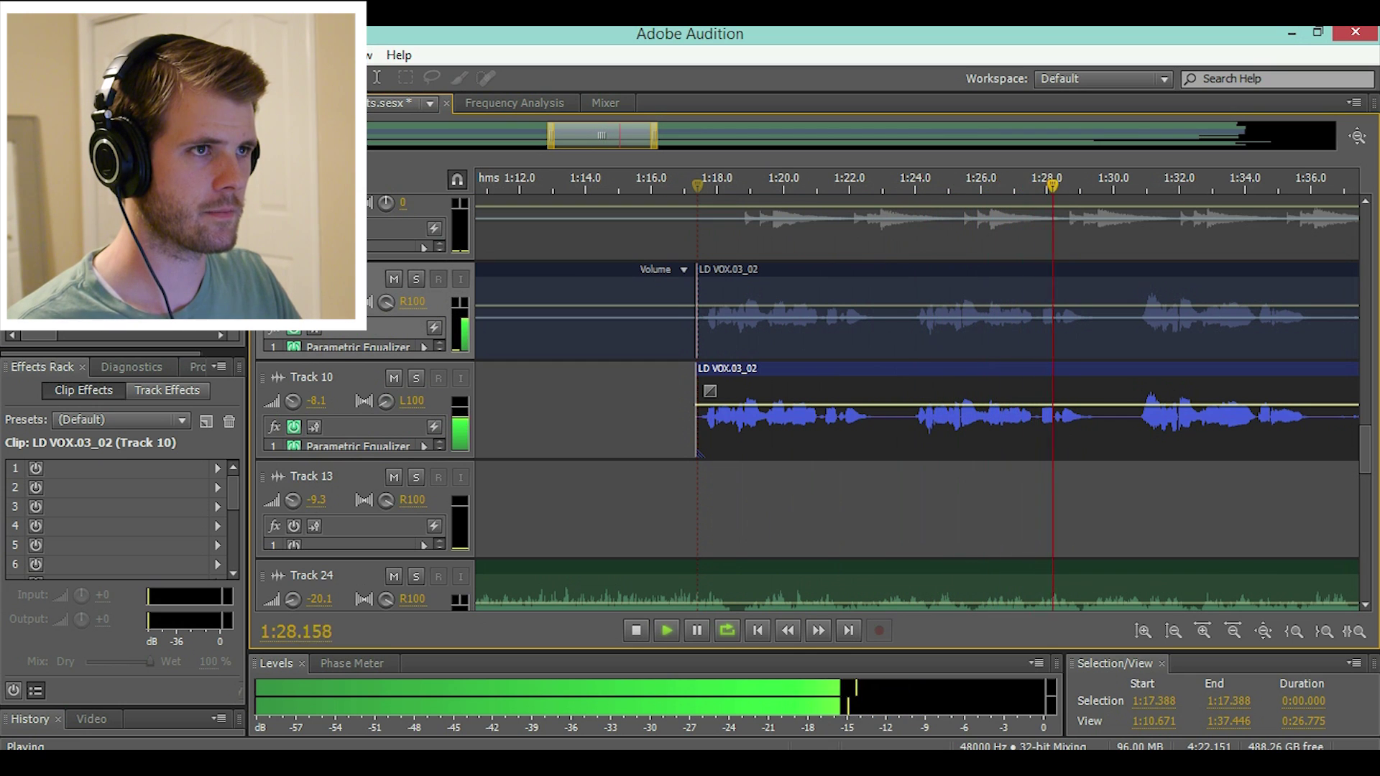
key(space)
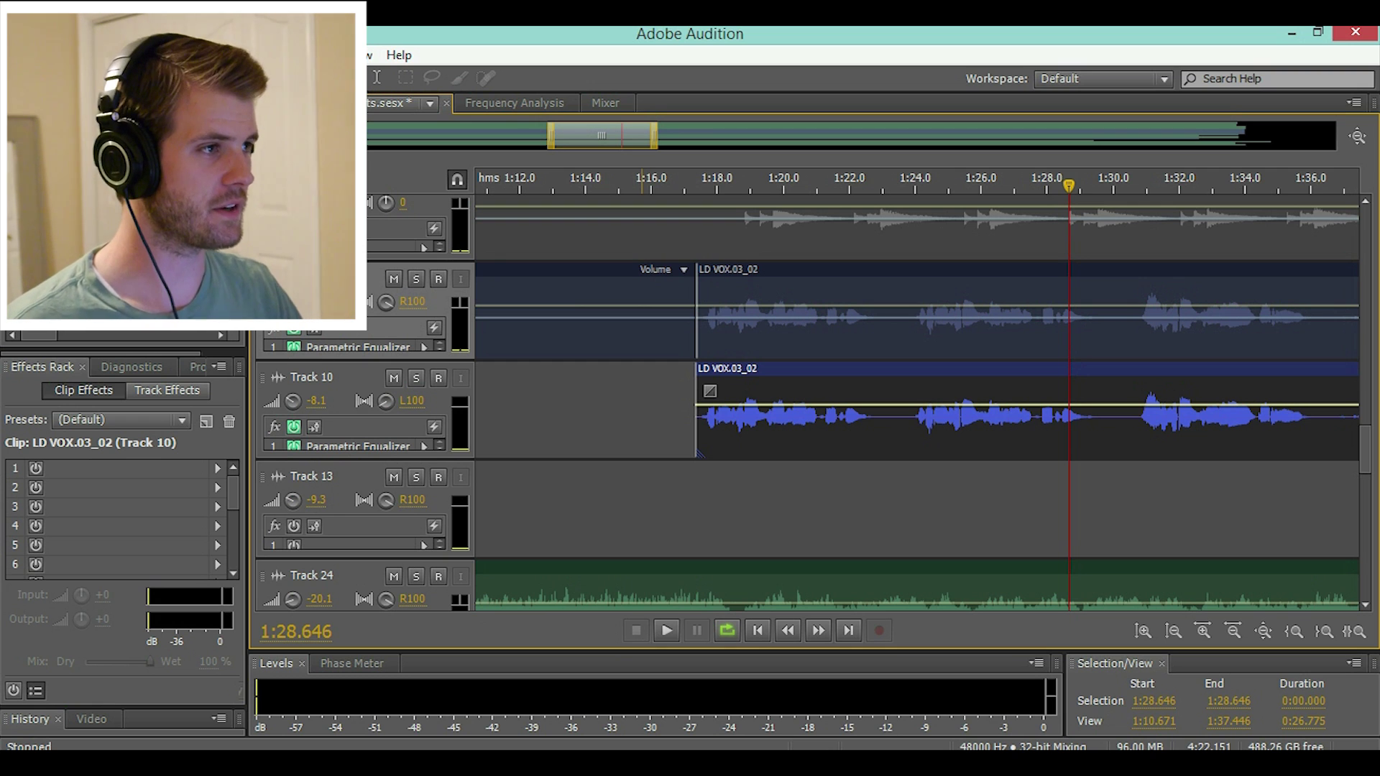
- Delete the offset duplicate clip from Track 10
key(Delete)
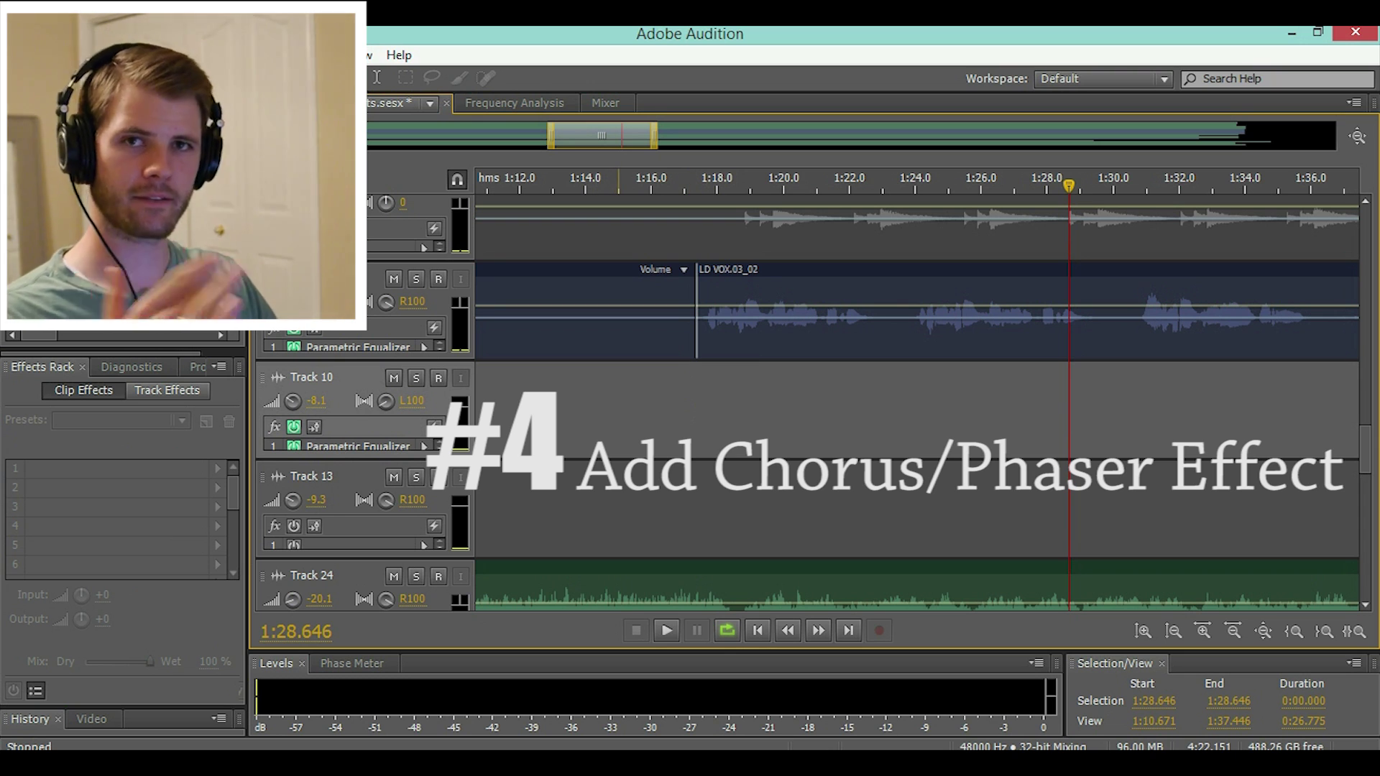
click(195, 55)
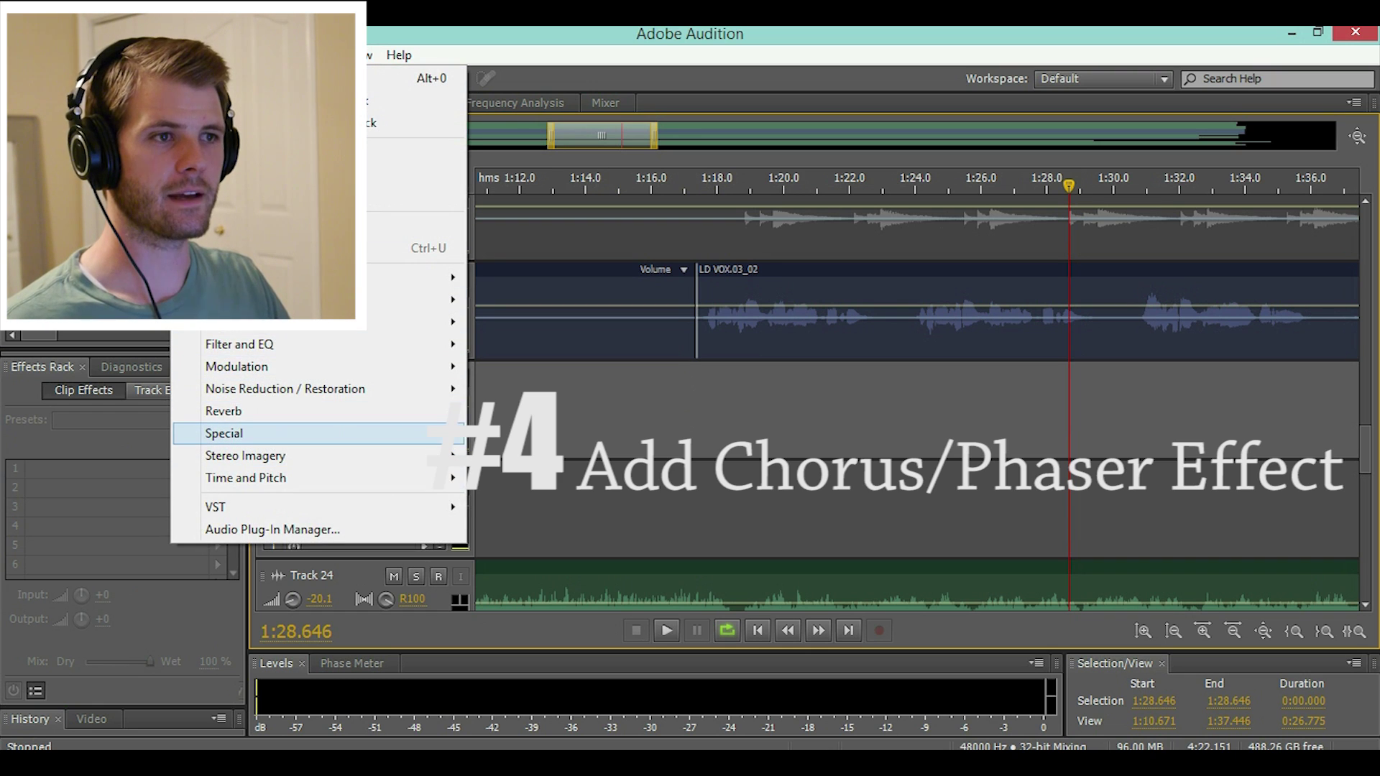
mouse_move(287, 366)
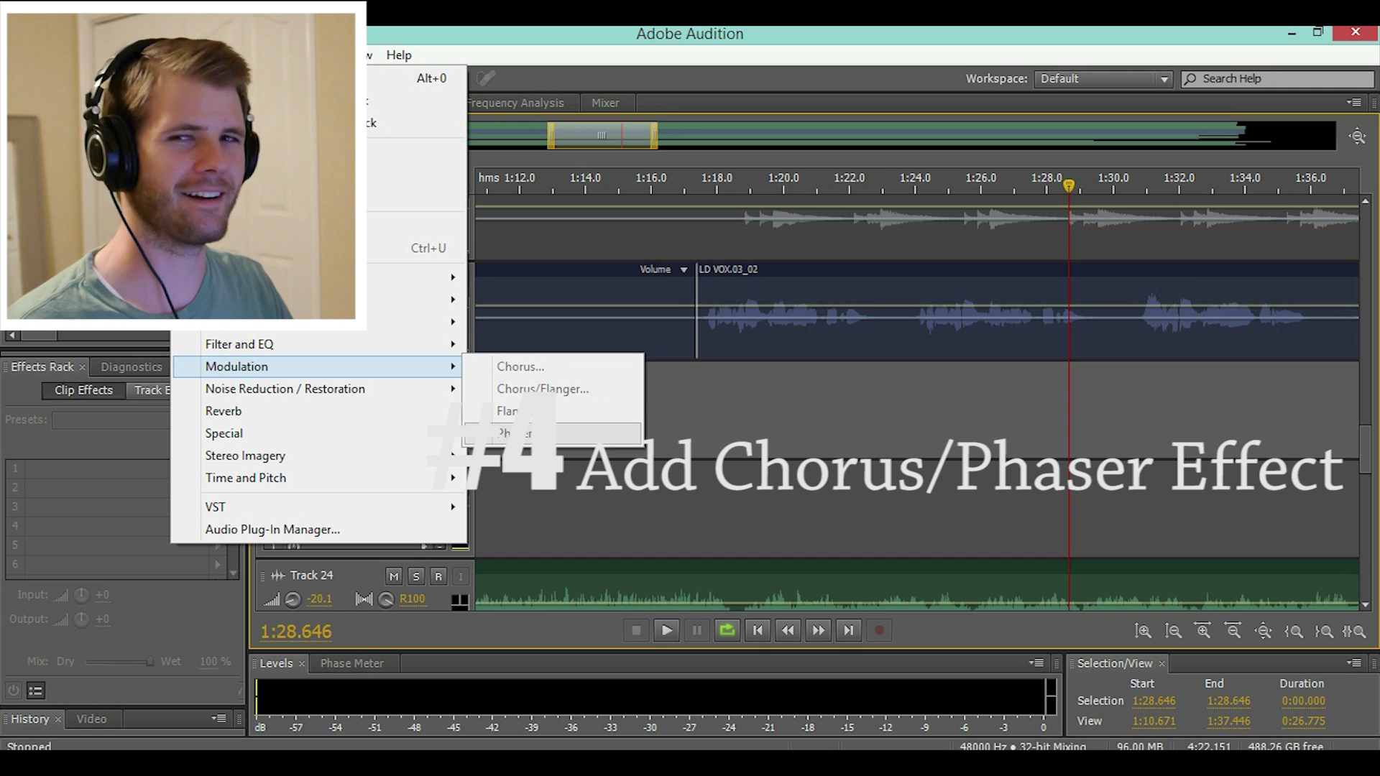
click(519, 433)
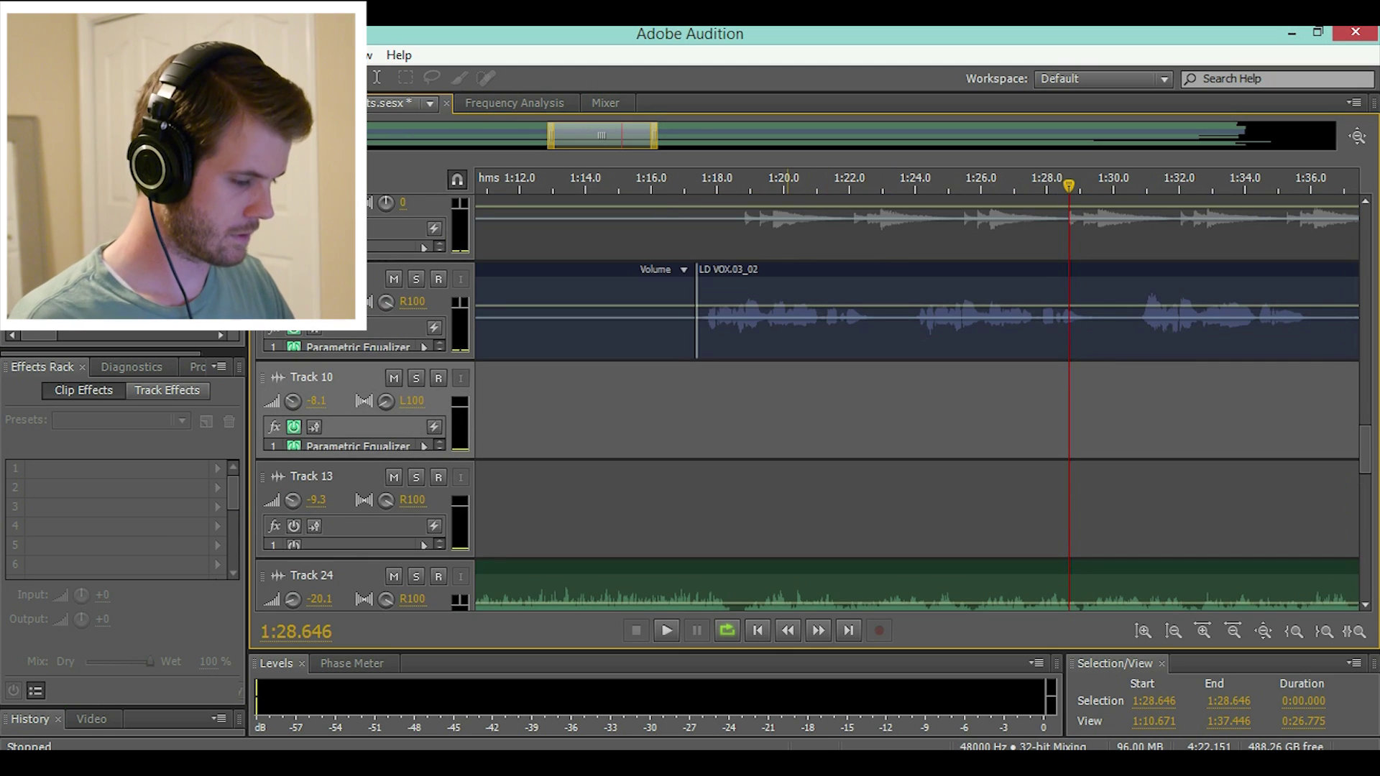
- Add a Chorus effect to the second-section lead vocal clip in its first clip effects slot
scroll(846, 309, down, 6)
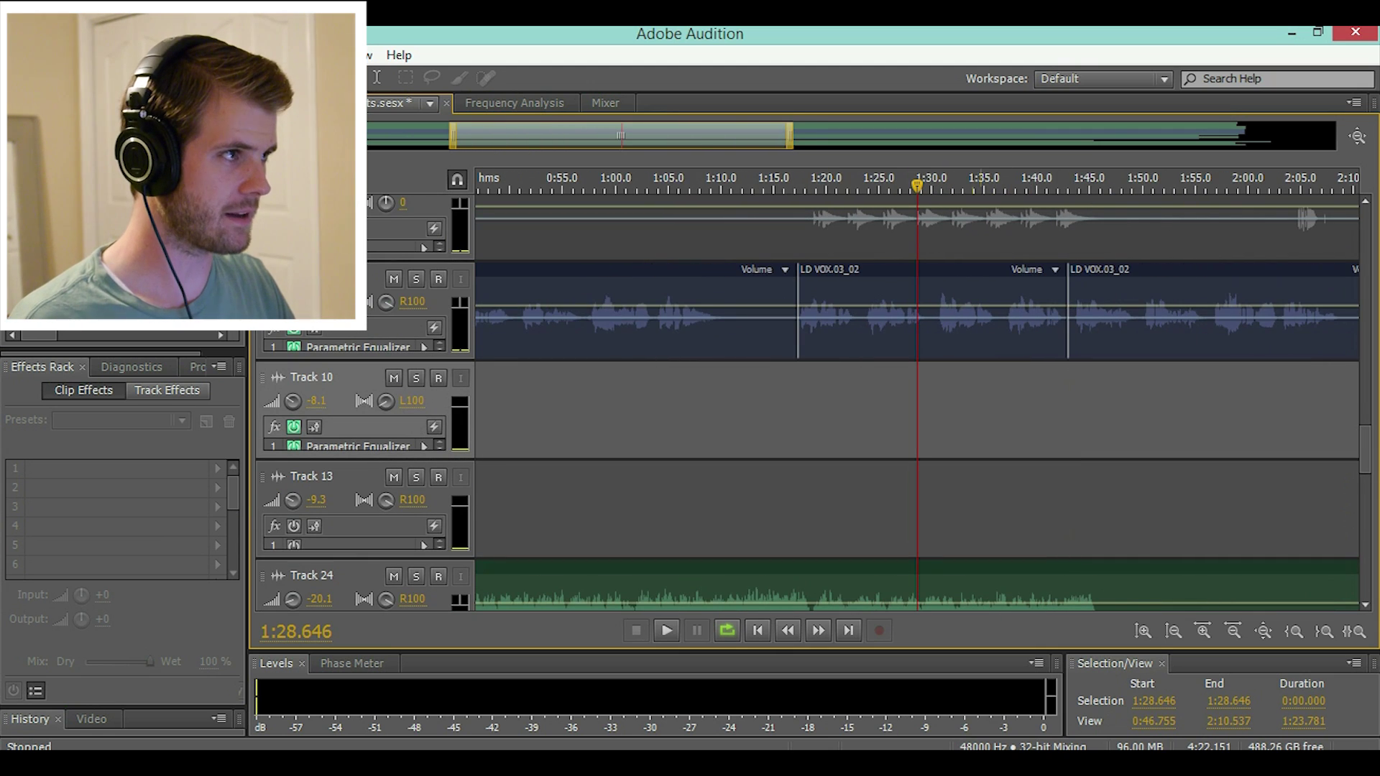
click(839, 324)
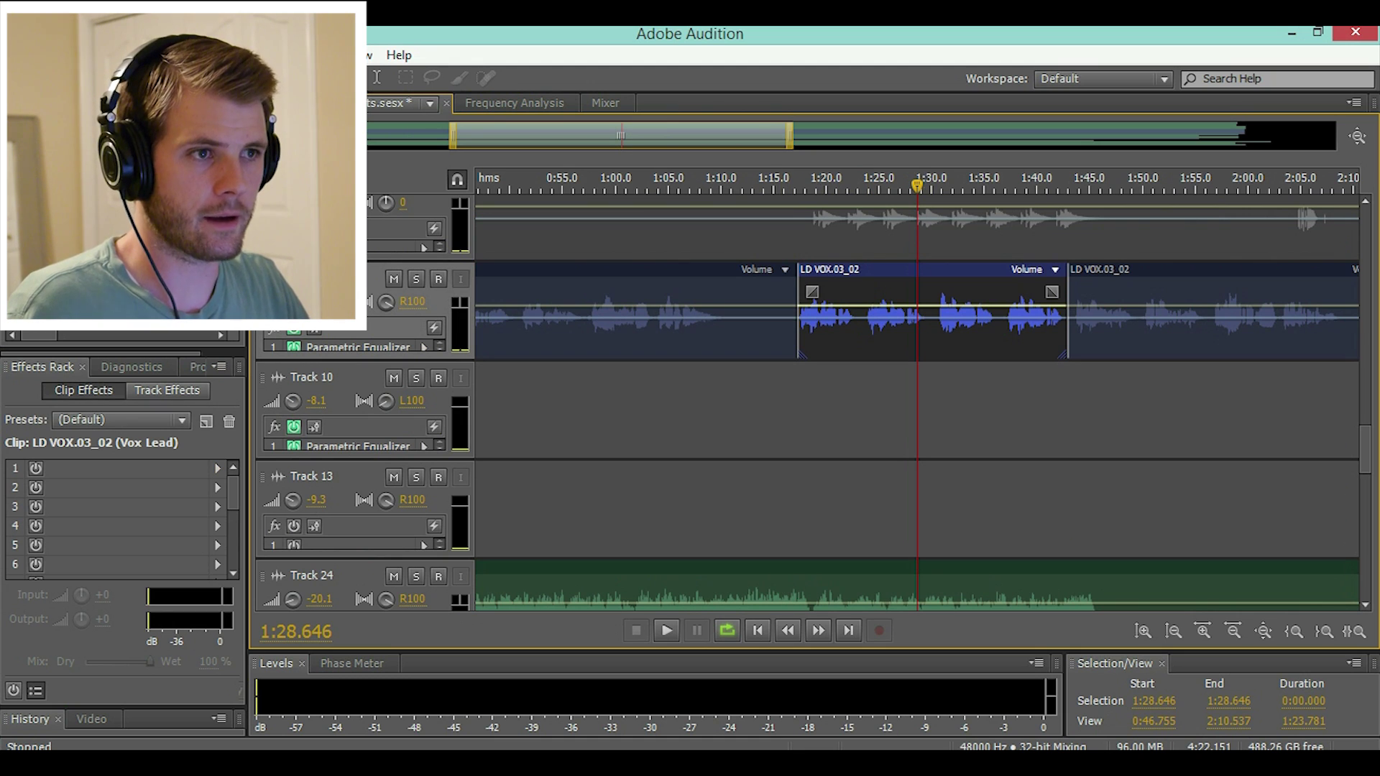
click(218, 467)
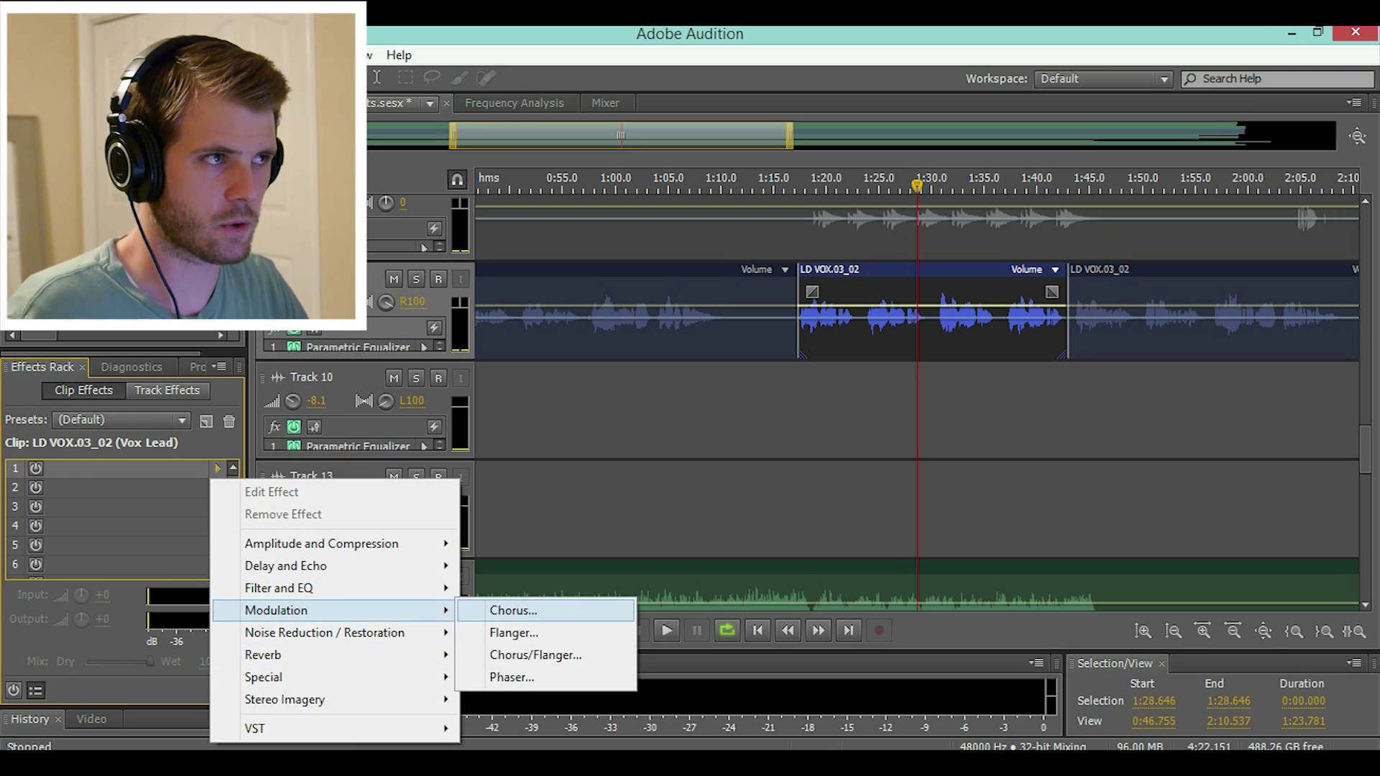
click(511, 611)
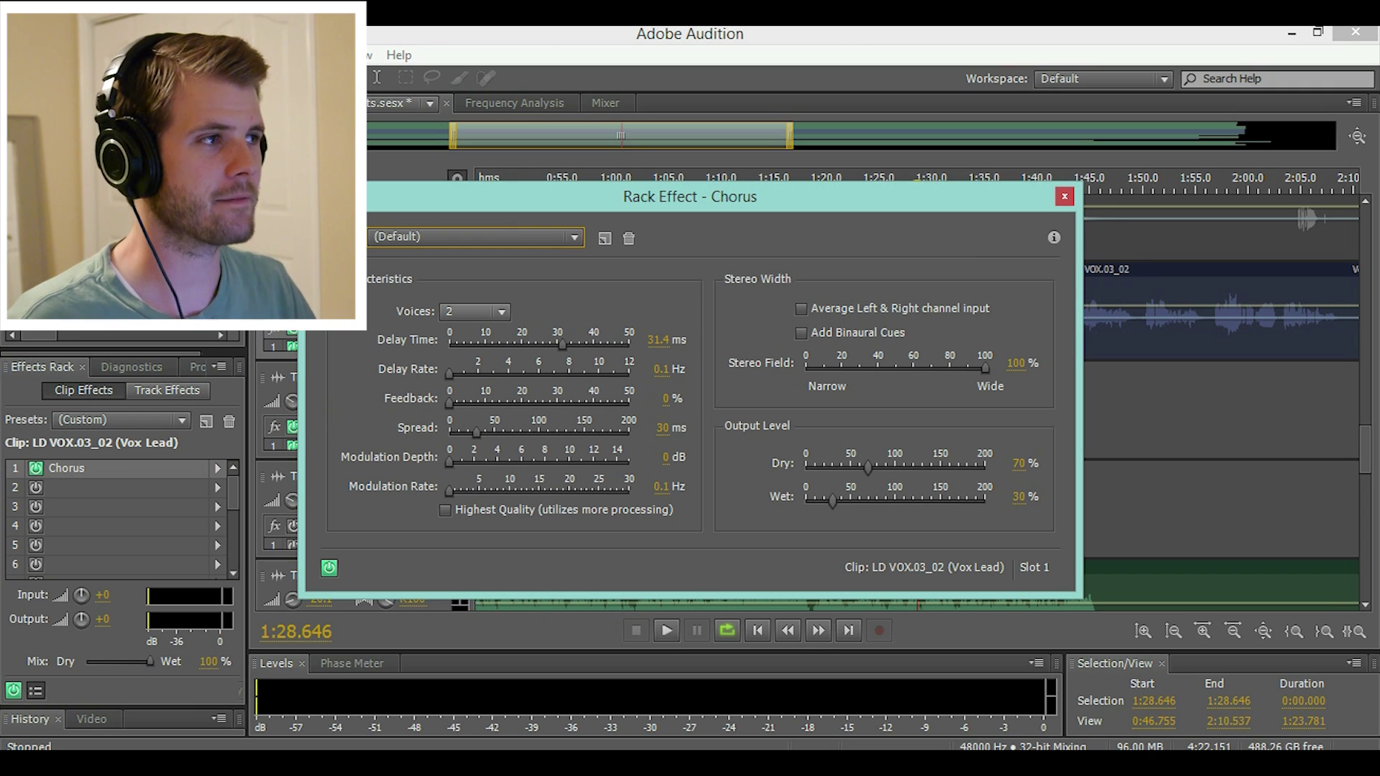
- Set the chorus to 3 voices with a wet output level of 50.2%, and close its settings
click(501, 312)
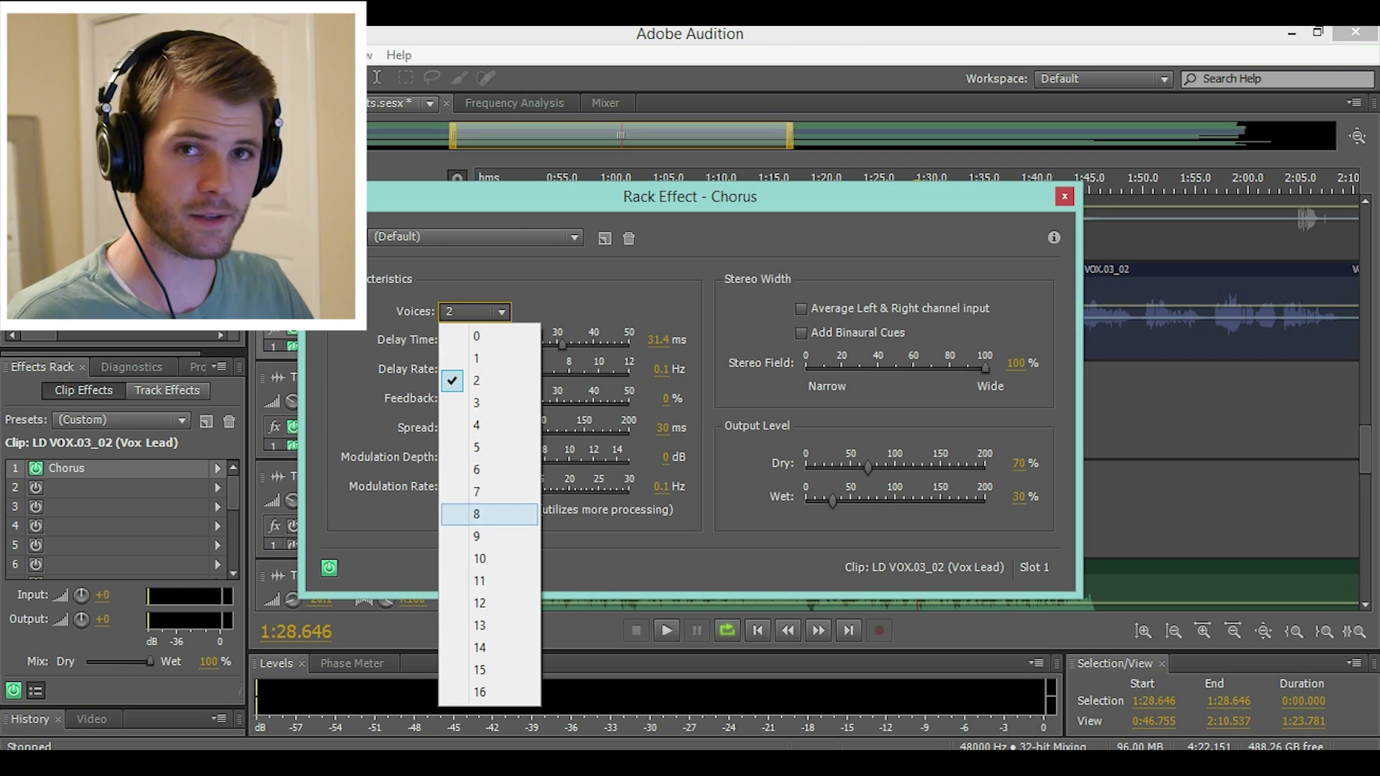
click(476, 403)
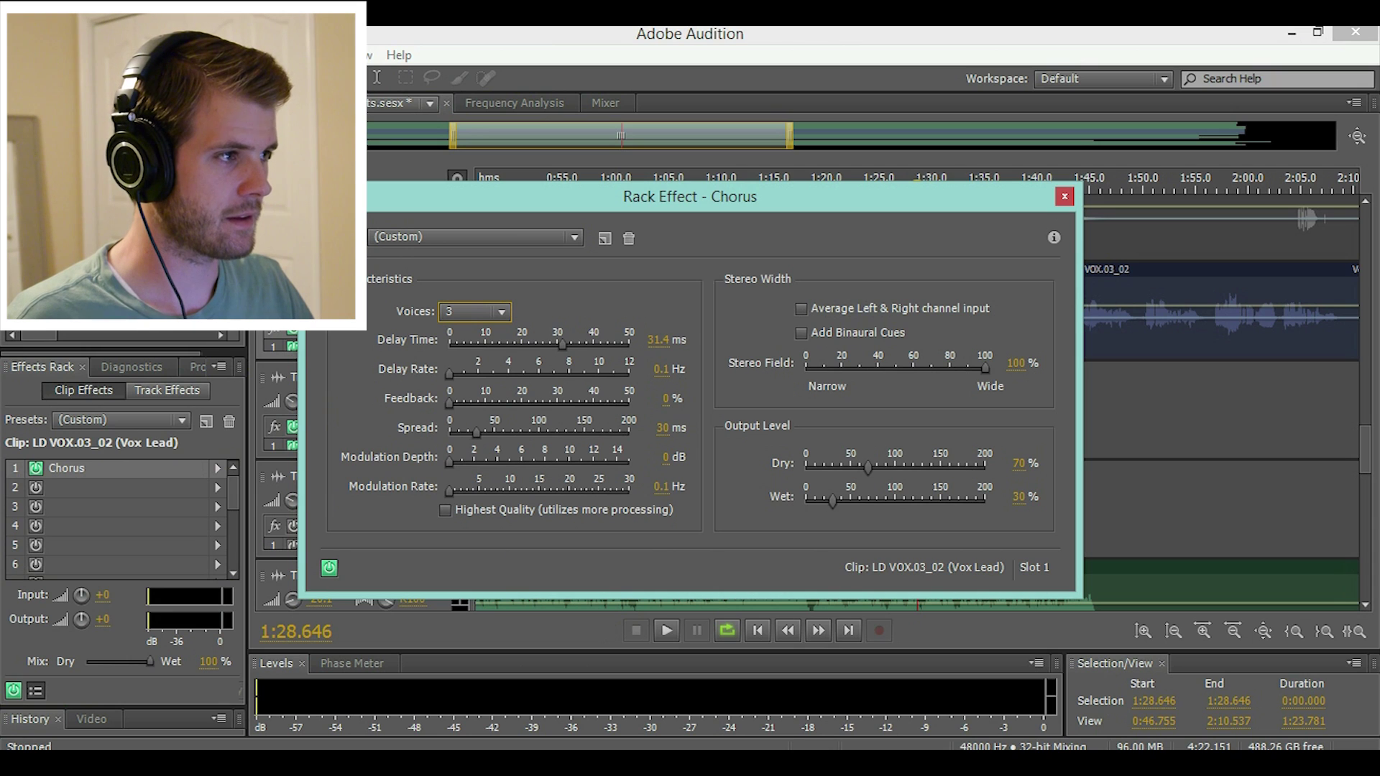
click(832, 501)
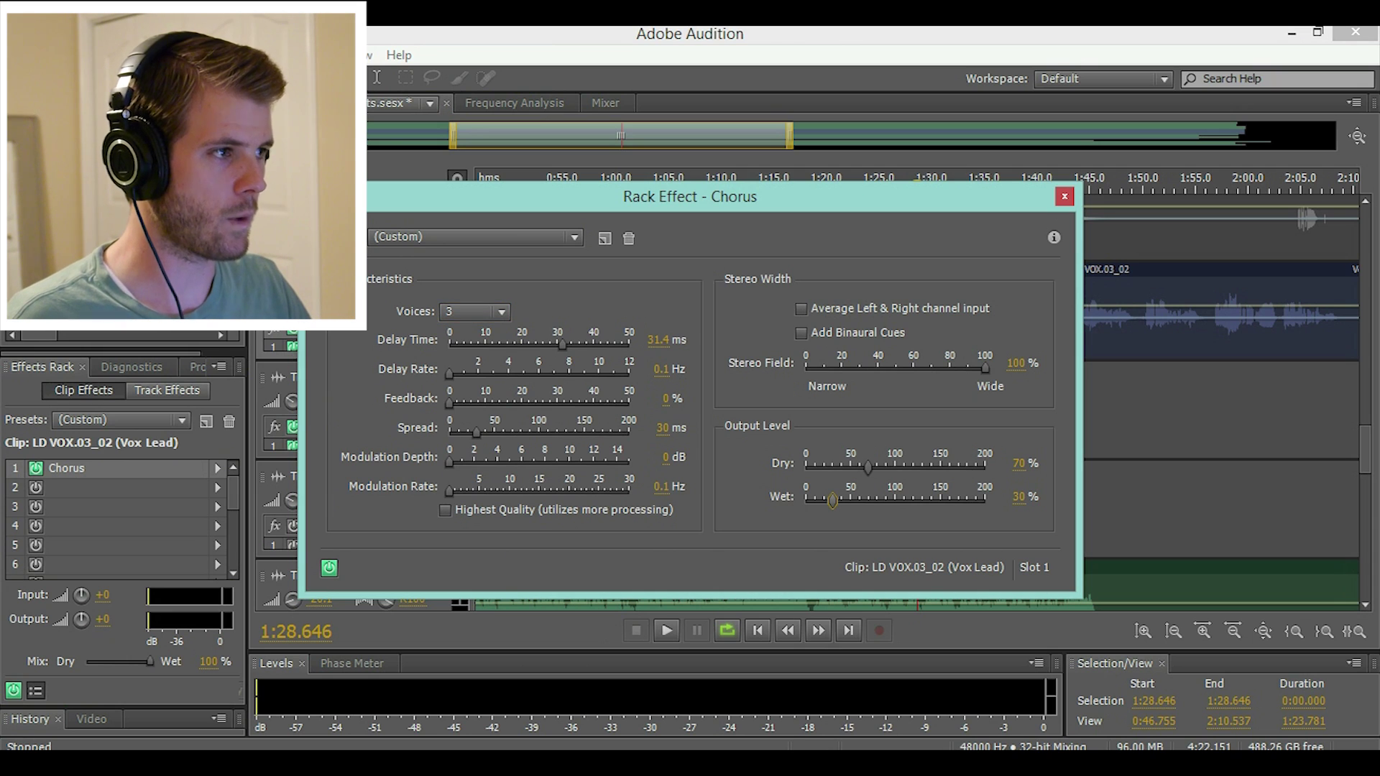
drag(832, 500, 850, 500)
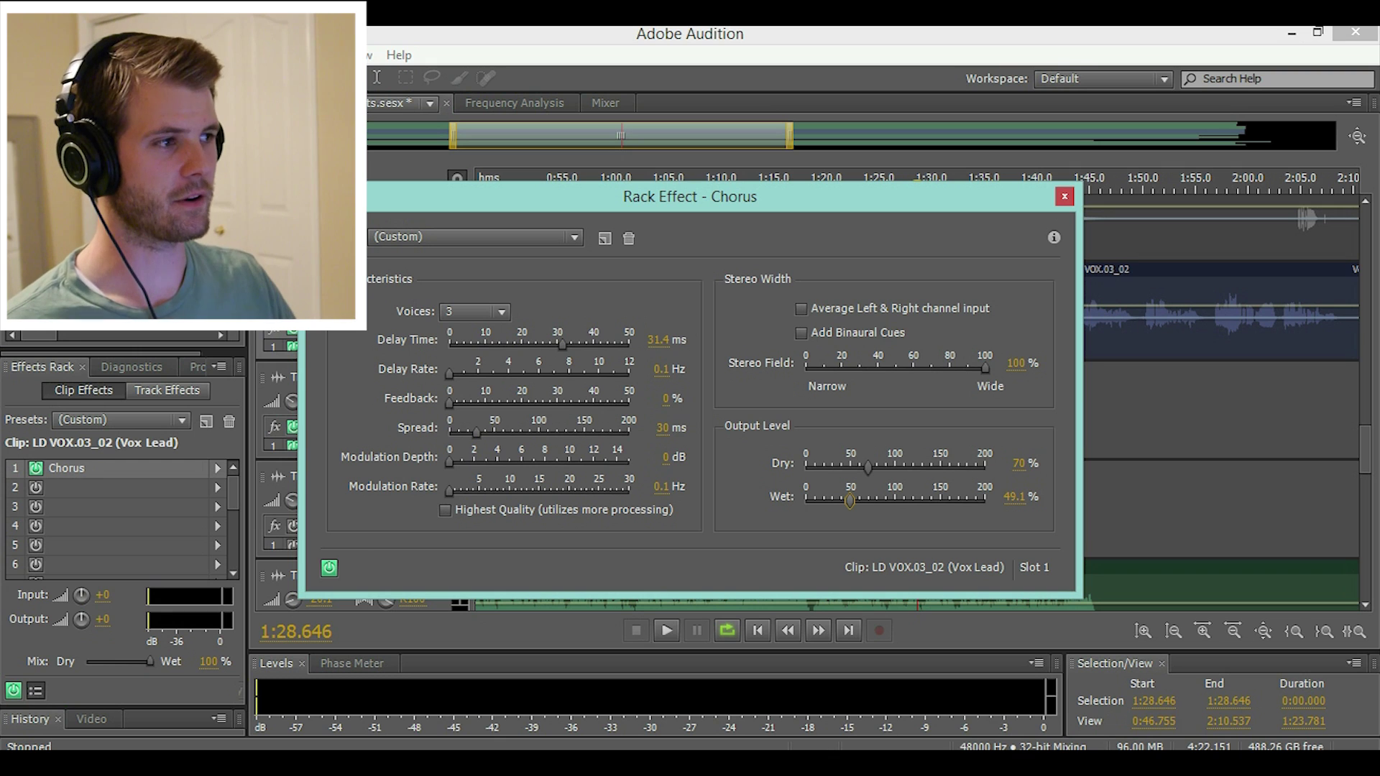
mouse_move(850, 500)
mouse_down()
mouse_move(967, 500)
mouse_move(815, 500)
mouse_move(848, 500)
mouse_up()
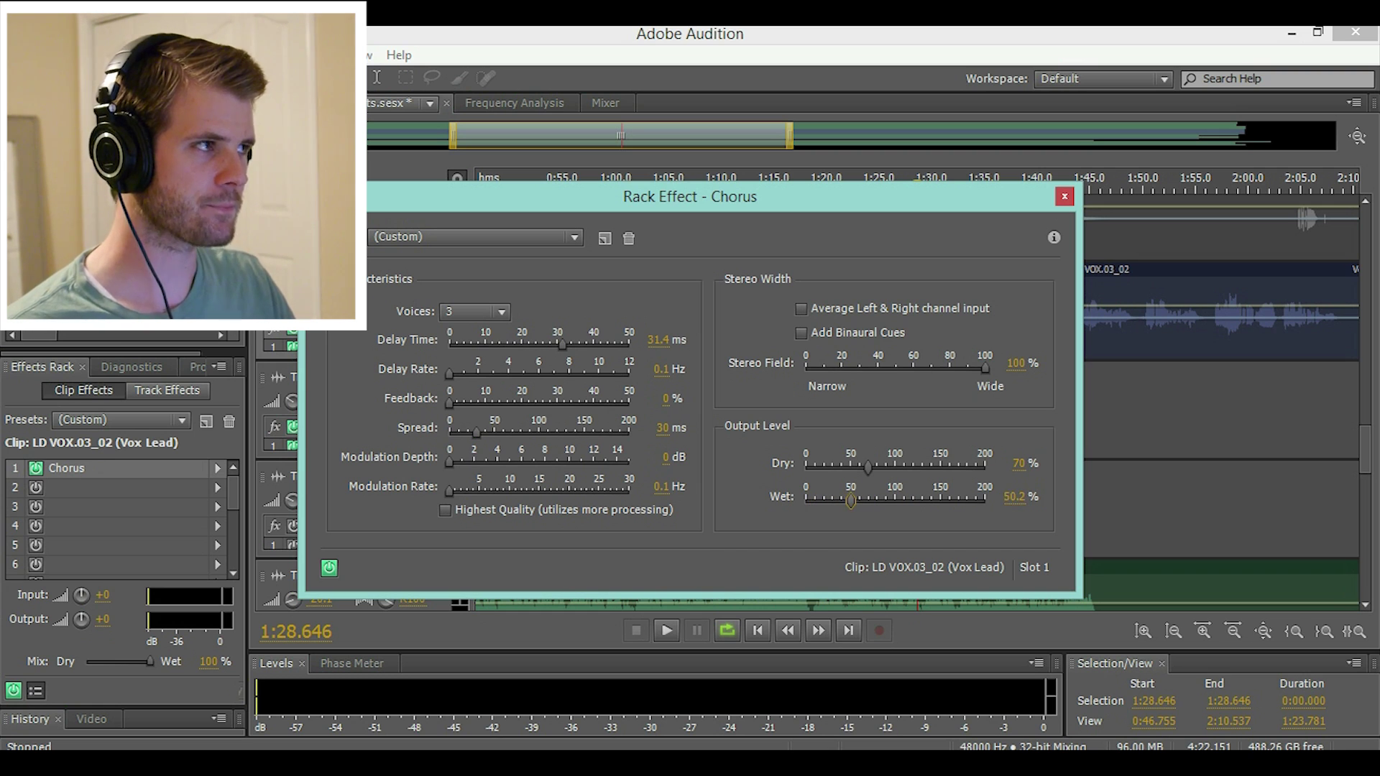
key(Escape)
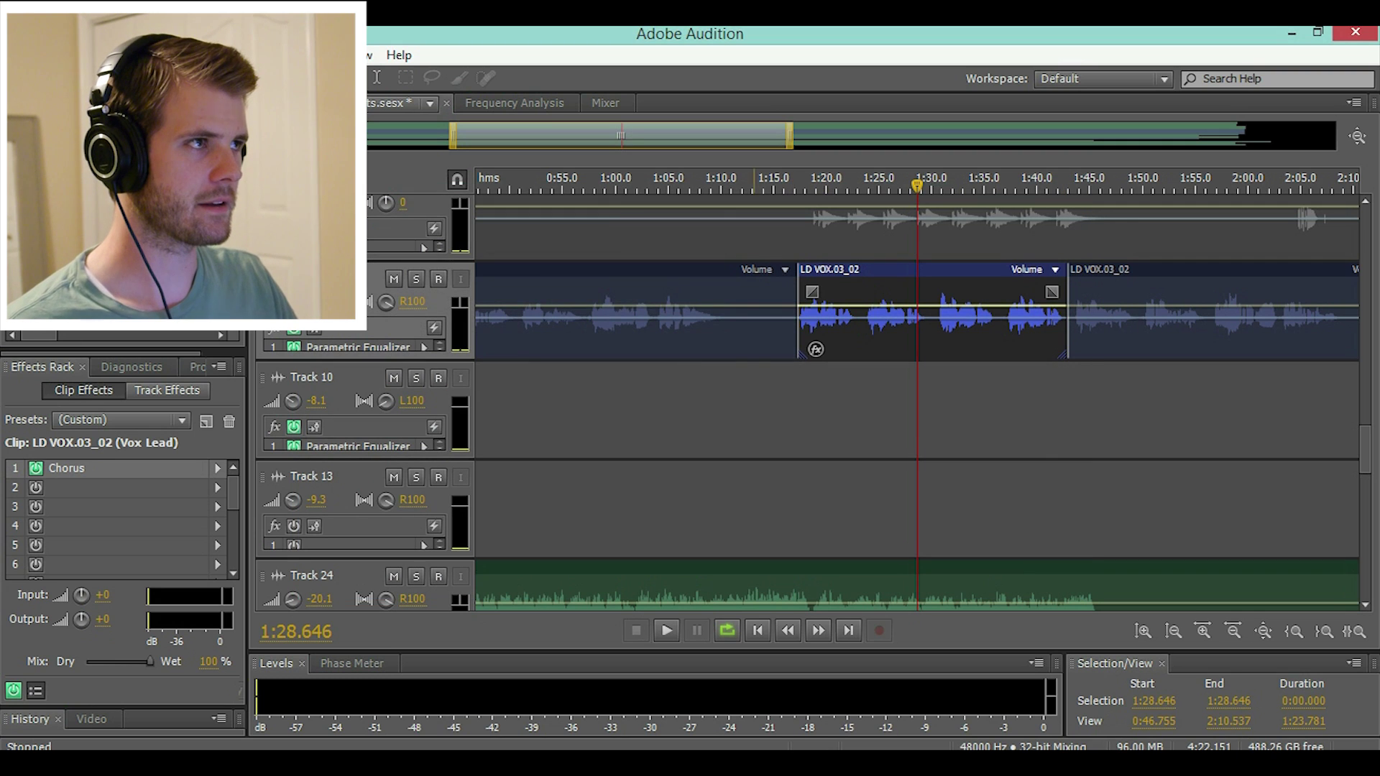
- Centre the lead vocal track's pan at 0 and play the chorused section from 1:16.314
click(748, 183)
click(787, 184)
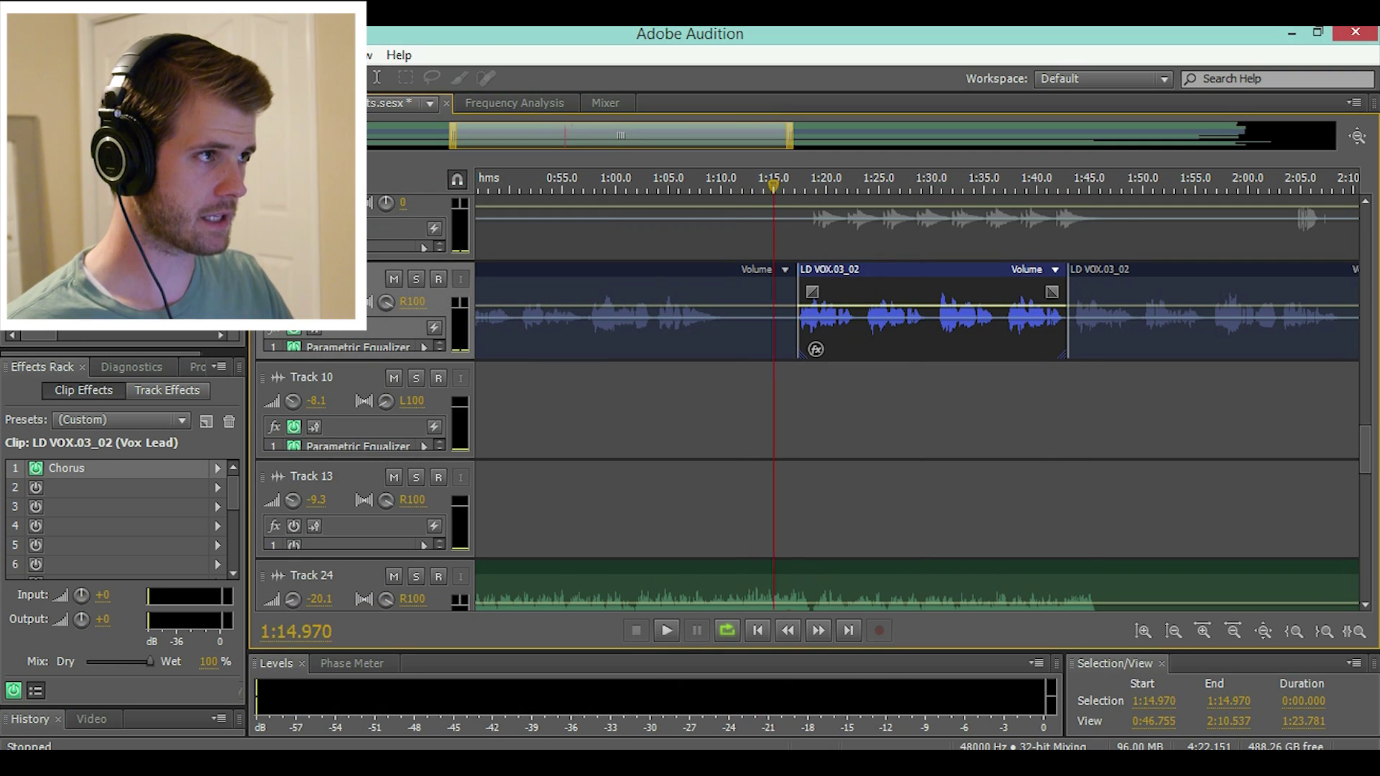
key(space)
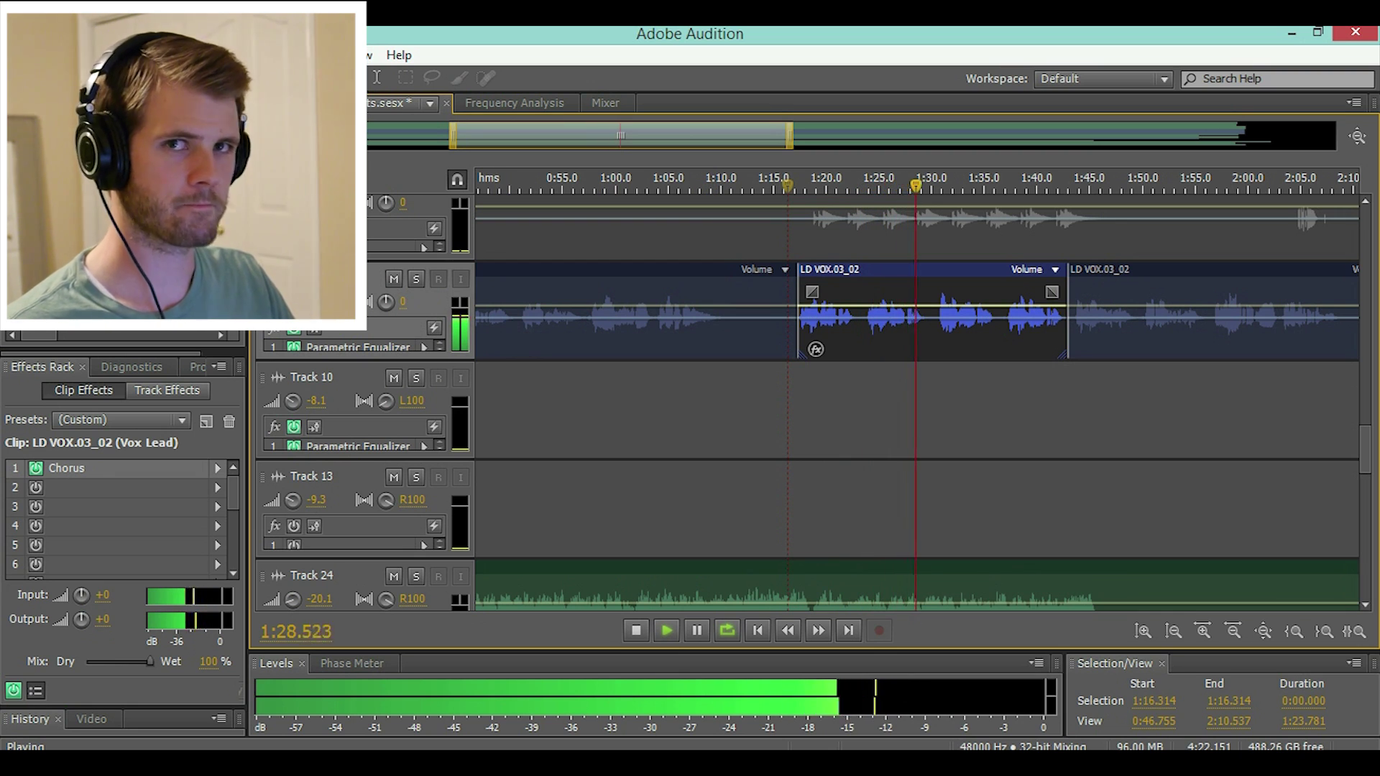
key(space)
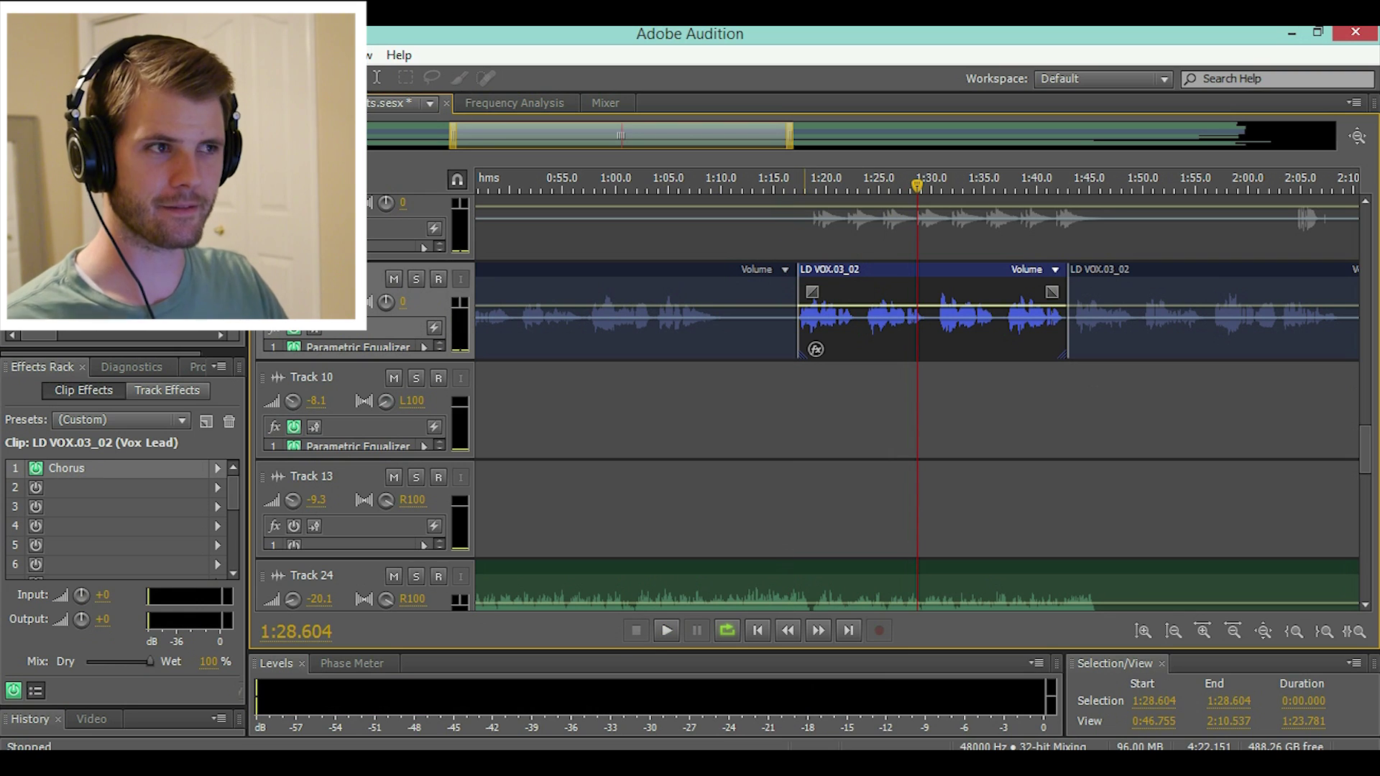